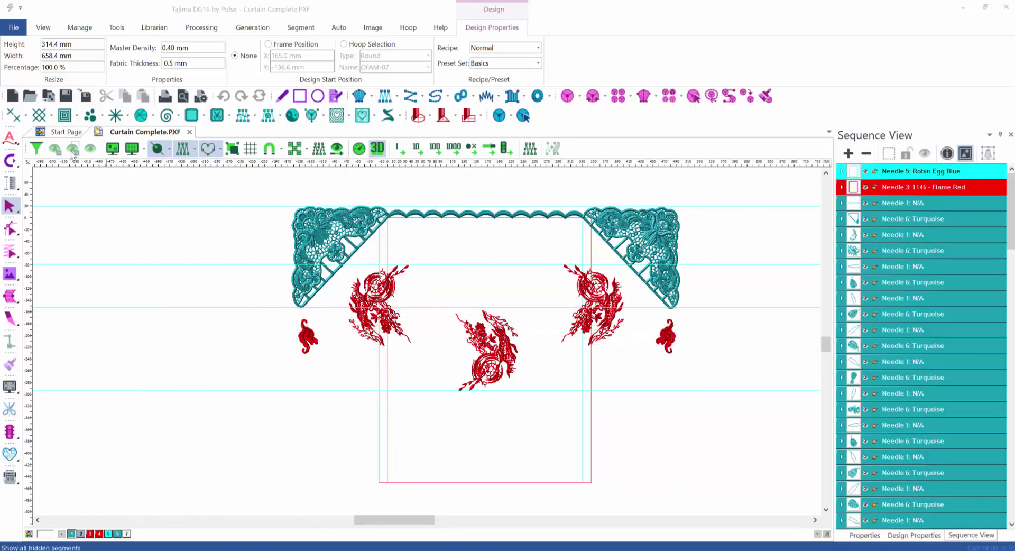
Start a new document of the Head Grouping Project type.
{"action": "left_click", "coordinate": [62, 134]}
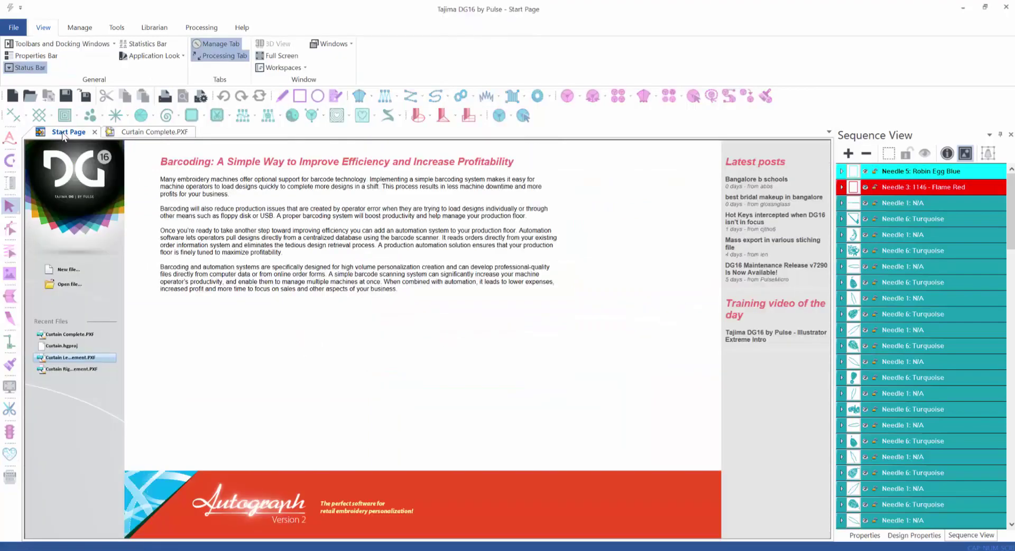
{"action": "left_click", "coordinate": [57, 271]}
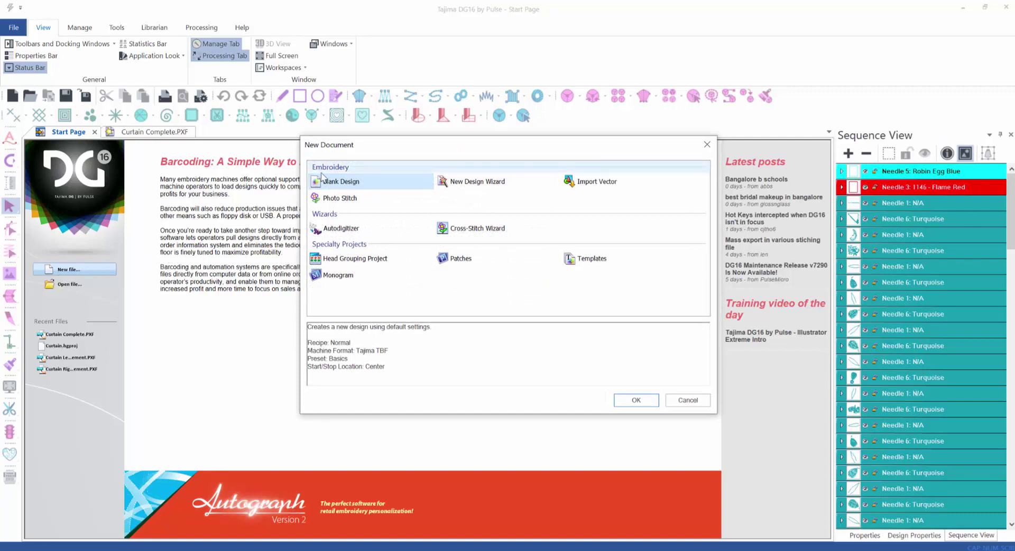
{"action": "left_click", "coordinate": [368, 263]}
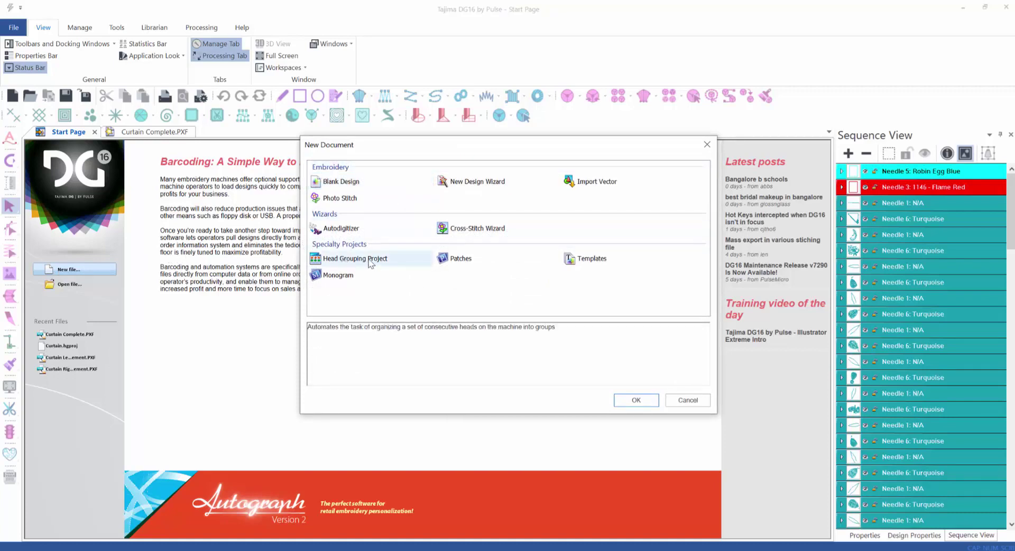
{"action": "left_click", "coordinate": [645, 402]}
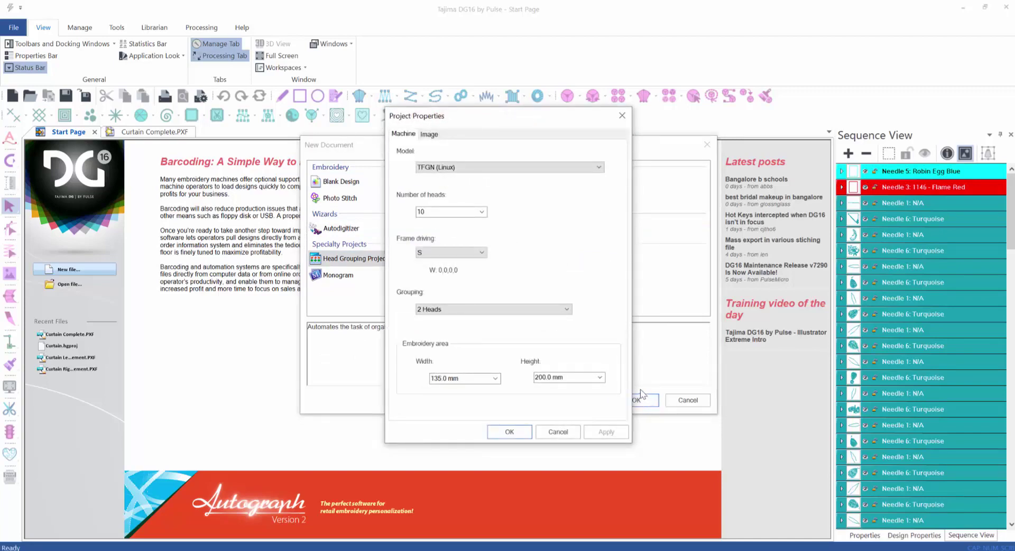
Set the project's machine model to TMAR-VF with 12 heads, frame driving W and Individual grouping.
{"action": "left_click", "coordinate": [600, 168]}
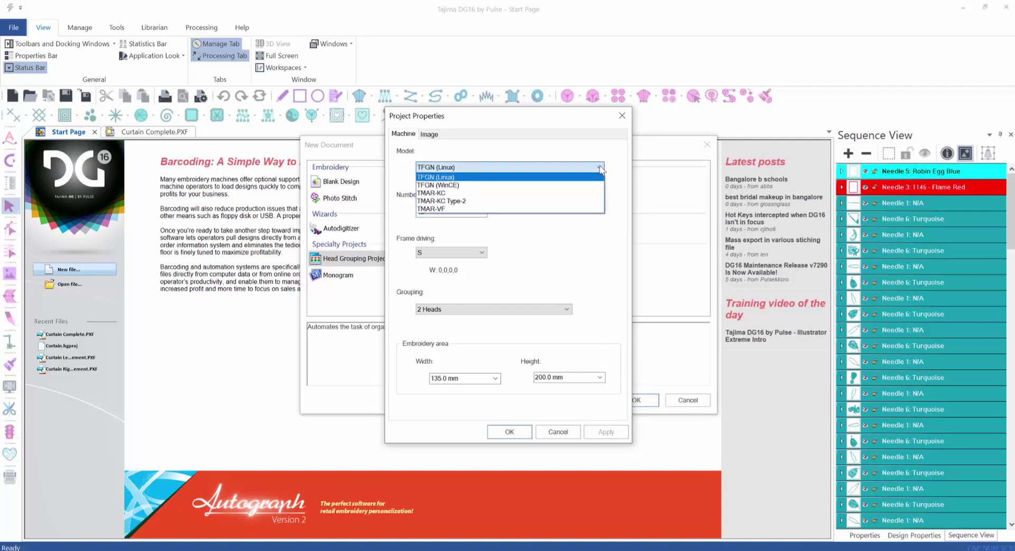
{"action": "left_click", "coordinate": [544, 209]}
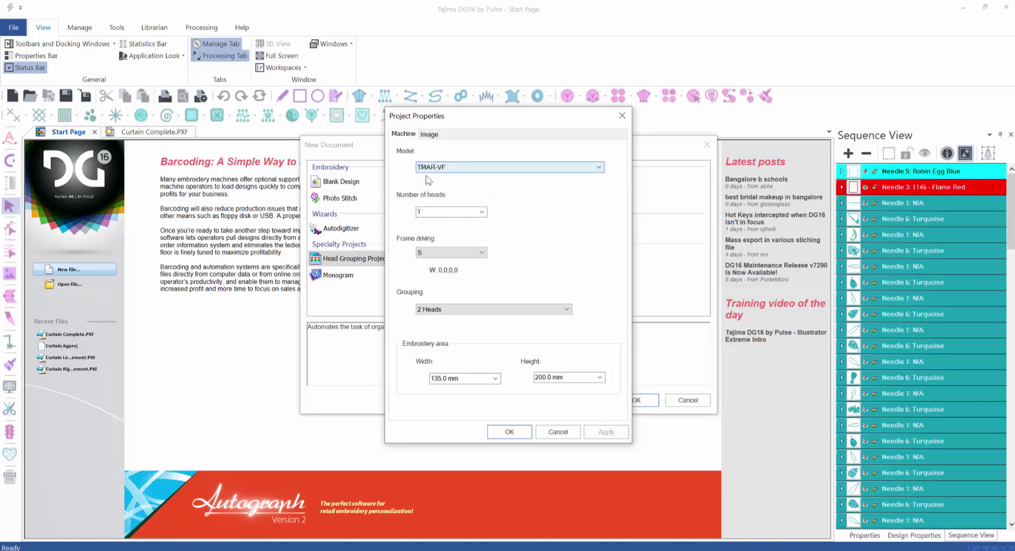
{"action": "left_click", "coordinate": [417, 213]}
{"action": "left_click_drag", "start_coordinate": [427, 212], "coordinate": [407, 213]}
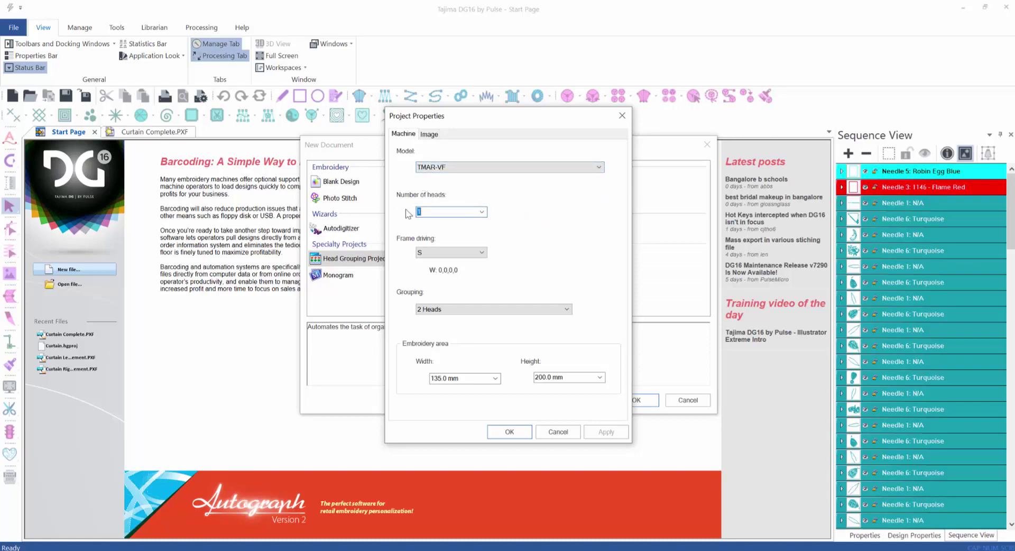
{"action": "left_click", "coordinate": [480, 252]}
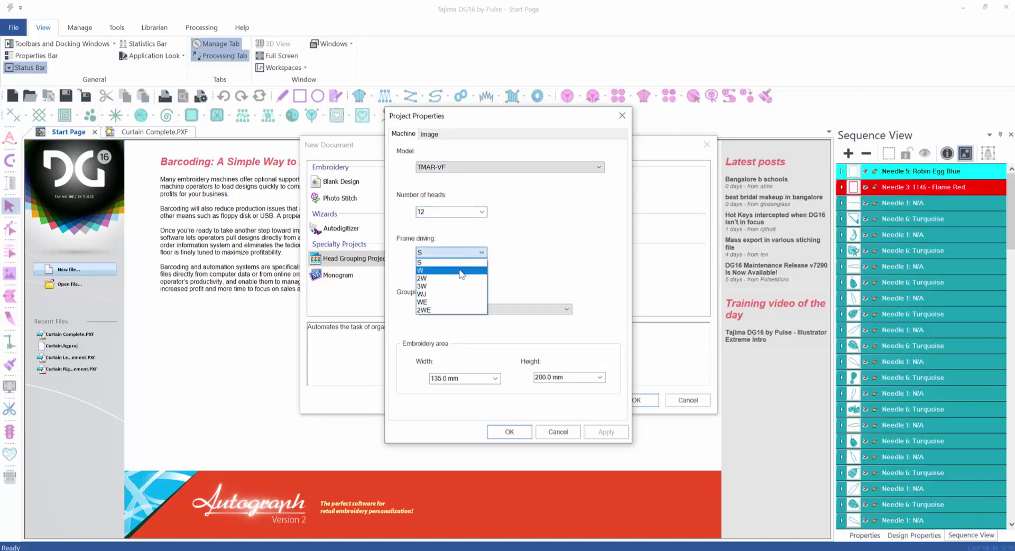
{"action": "left_click", "coordinate": [461, 271]}
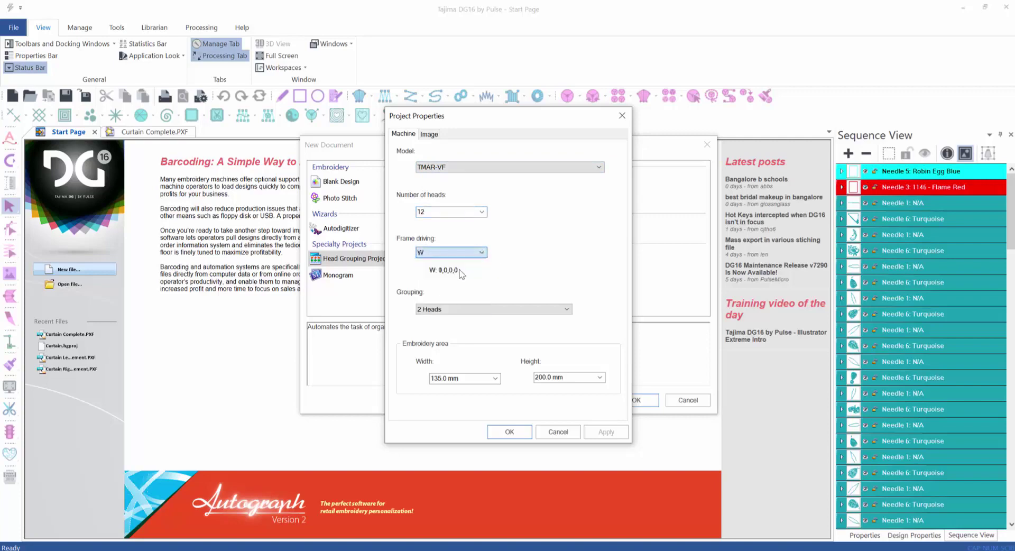
{"action": "left_click", "coordinate": [568, 309]}
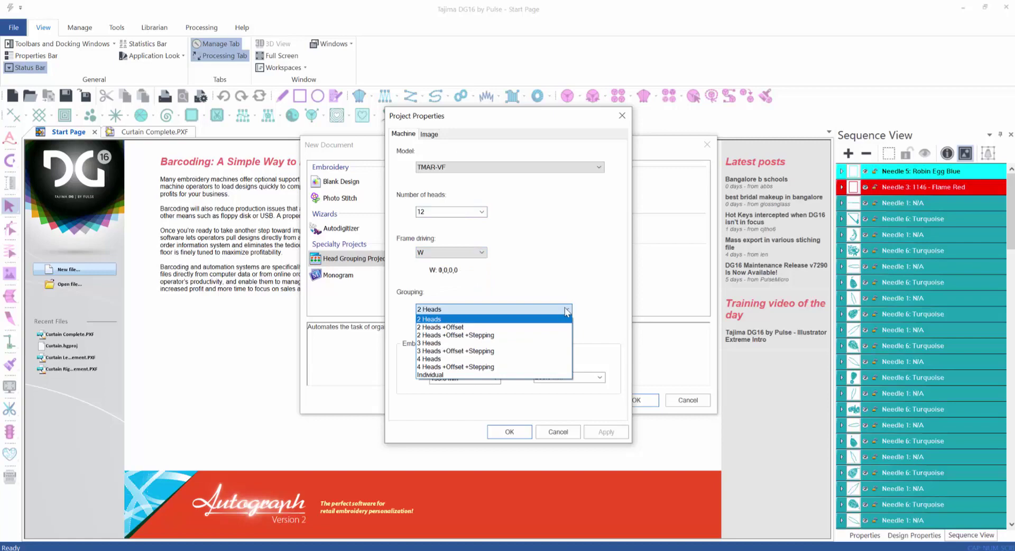
{"action": "left_click", "coordinate": [521, 375]}
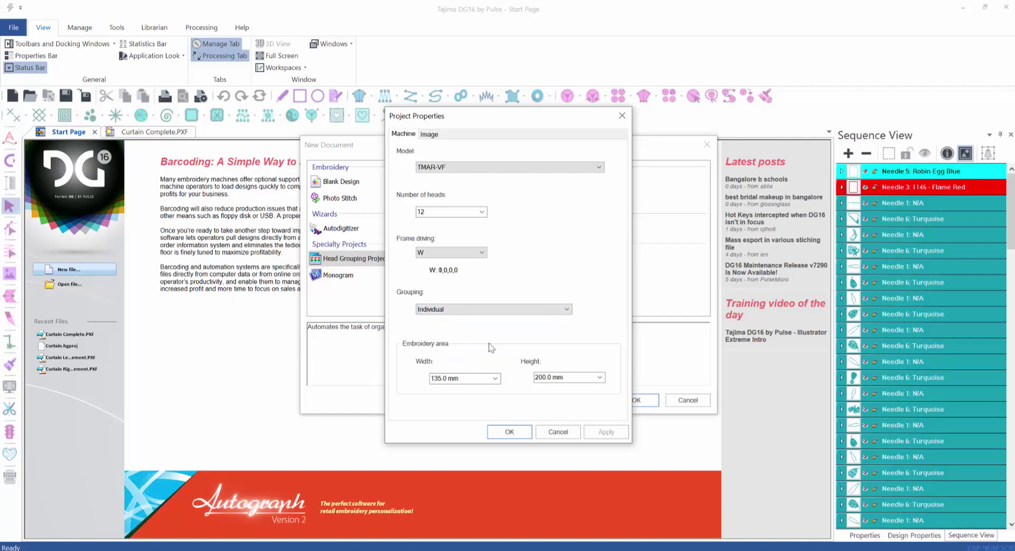
Set the embroidery area to 330 mm wide and 450 mm high, and create the project.
{"action": "left_click", "coordinate": [496, 378]}
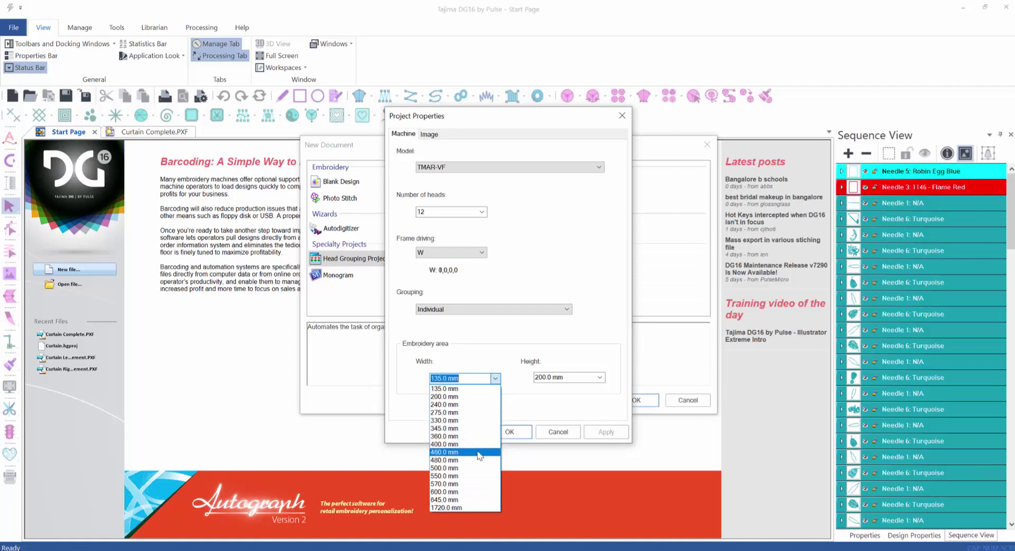
{"action": "left_click", "coordinate": [478, 420]}
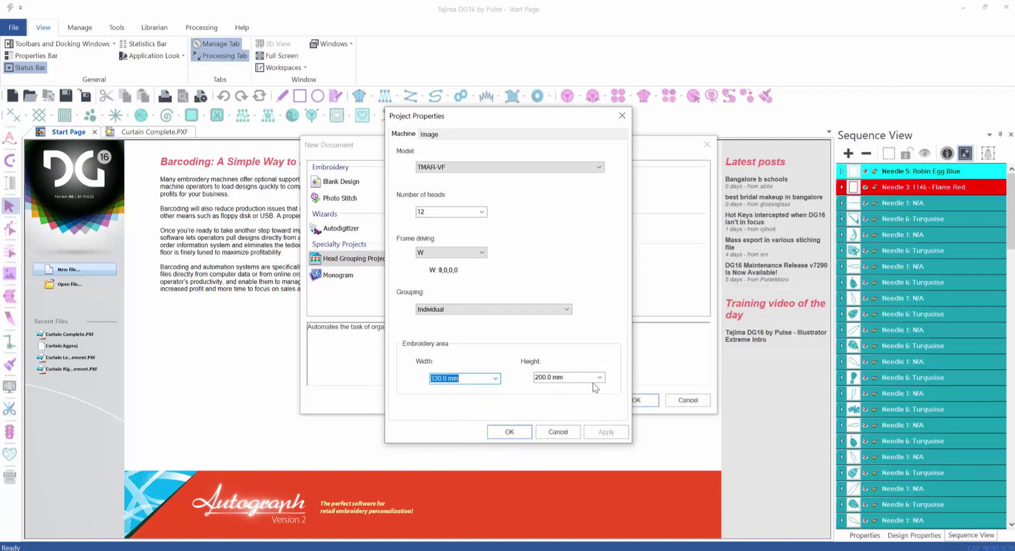
{"action": "left_click", "coordinate": [600, 376]}
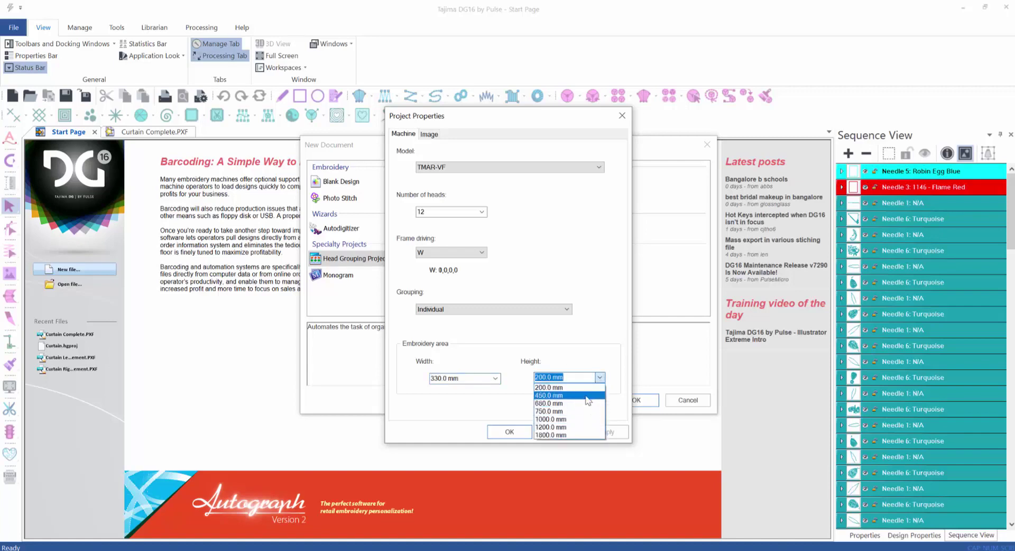
{"action": "left_click", "coordinate": [586, 396]}
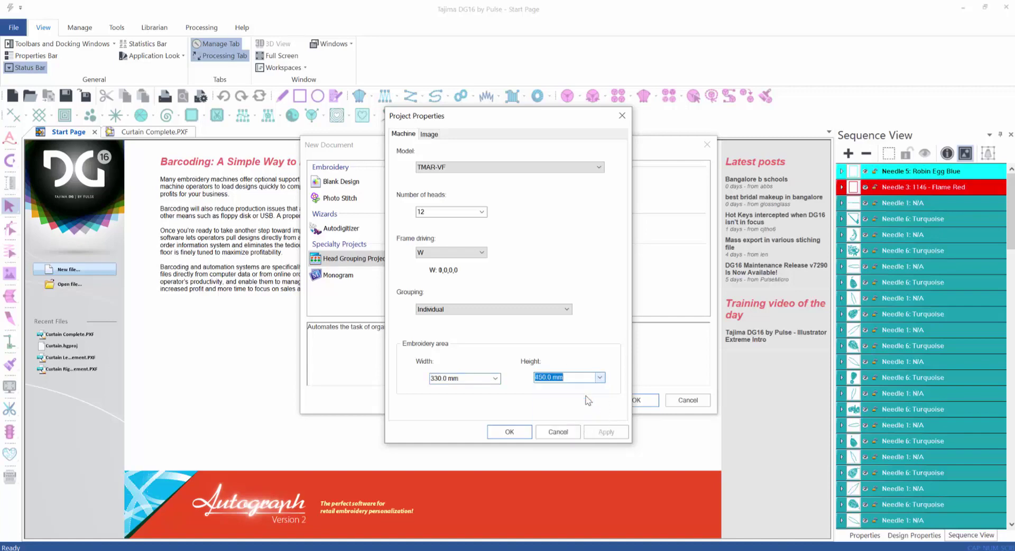
{"action": "left_click", "coordinate": [524, 432]}
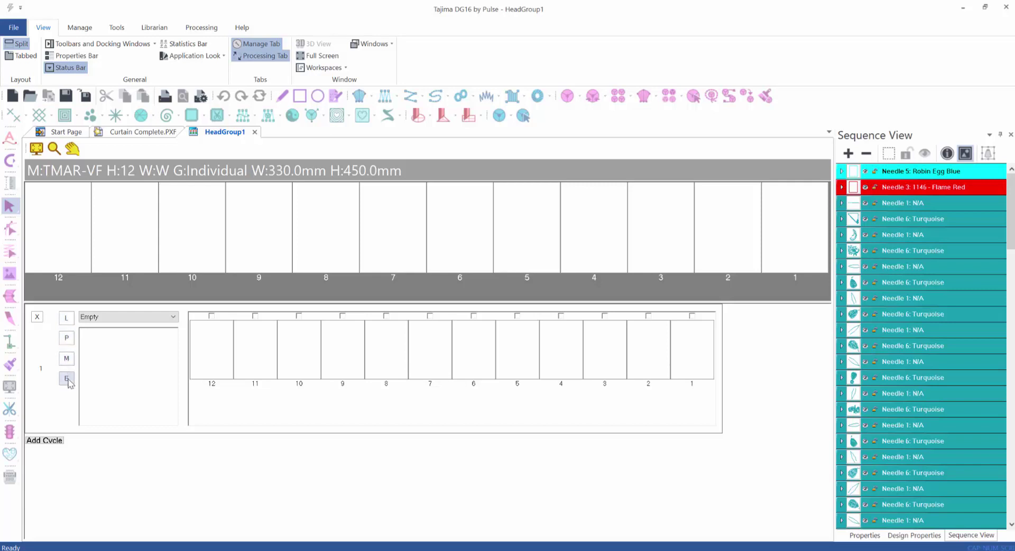
Load the design file Curtain Border.PXF into cycle 1.
{"action": "left_click", "coordinate": [66, 319]}
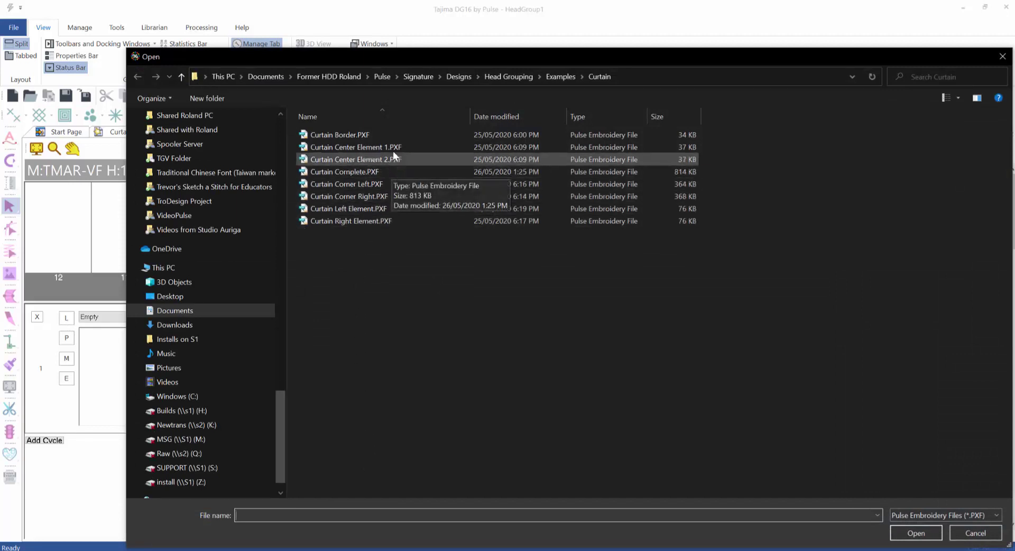
{"action": "left_click", "coordinate": [394, 137]}
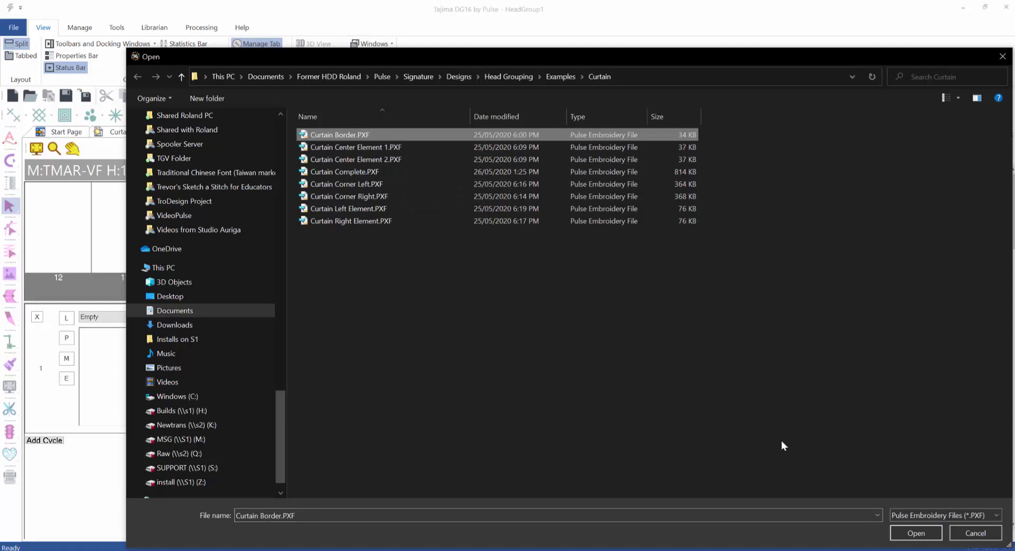
{"action": "left_click", "coordinate": [909, 530]}
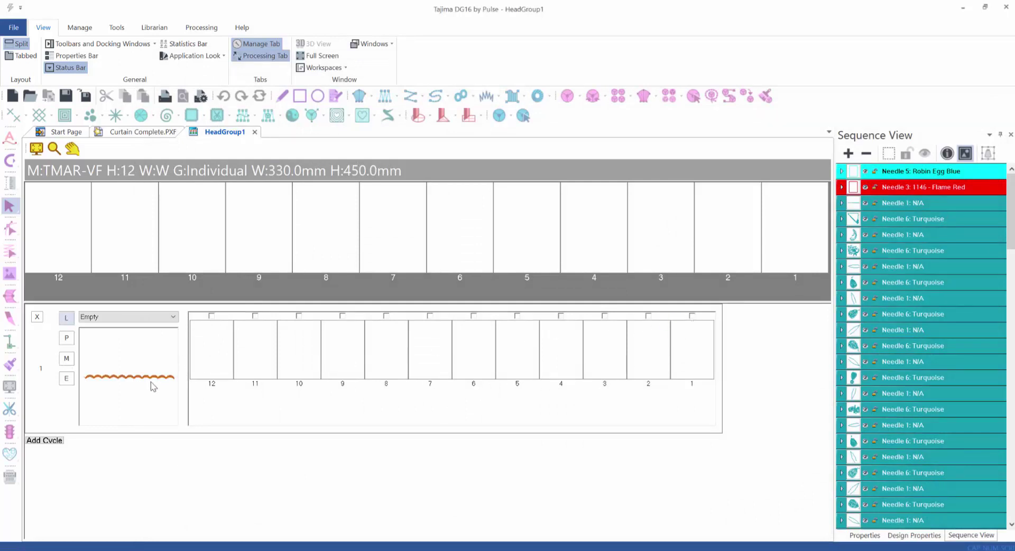
Assign the border design in cycle 1 to heads 2 through 11.
{"action": "left_click", "coordinate": [648, 316]}
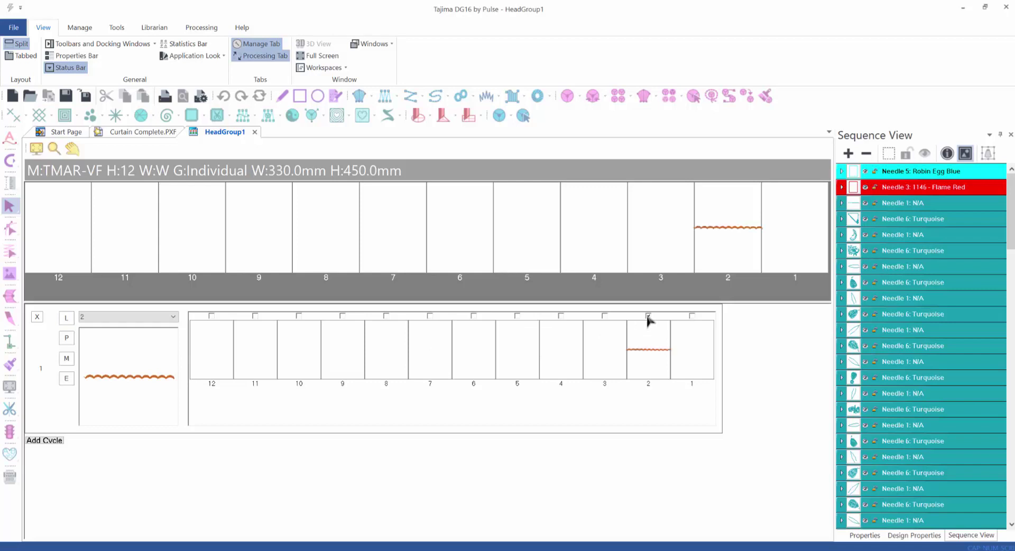
{"action": "left_click", "coordinate": [604, 316]}
{"action": "left_click", "coordinate": [517, 316]}
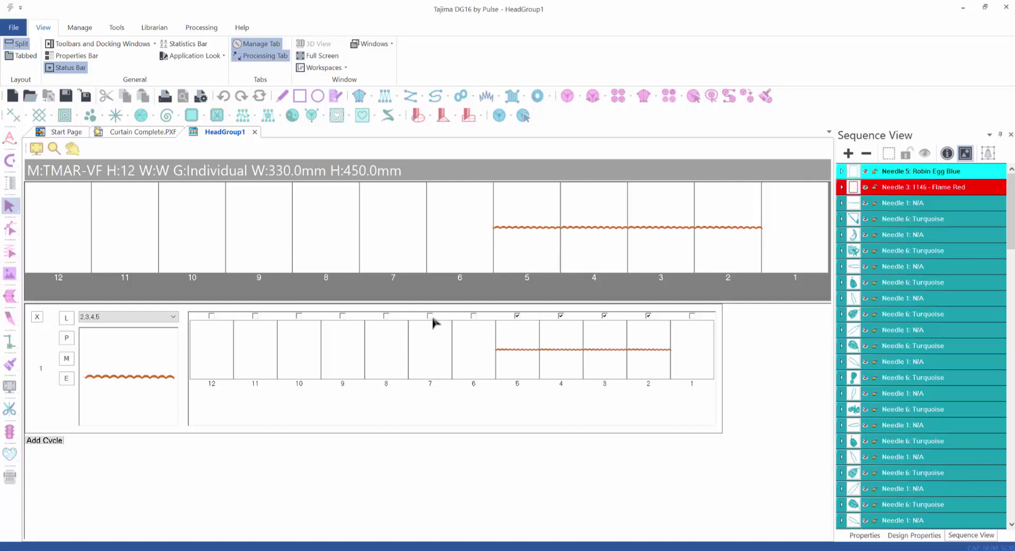
{"action": "left_click", "coordinate": [473, 316]}
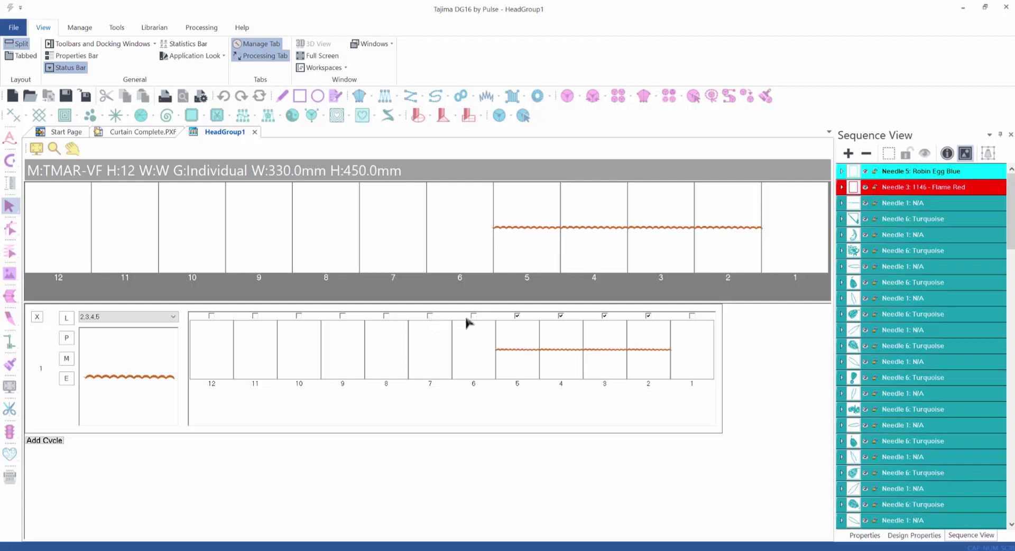
{"action": "left_click", "coordinate": [428, 316]}
{"action": "left_click", "coordinate": [386, 316]}
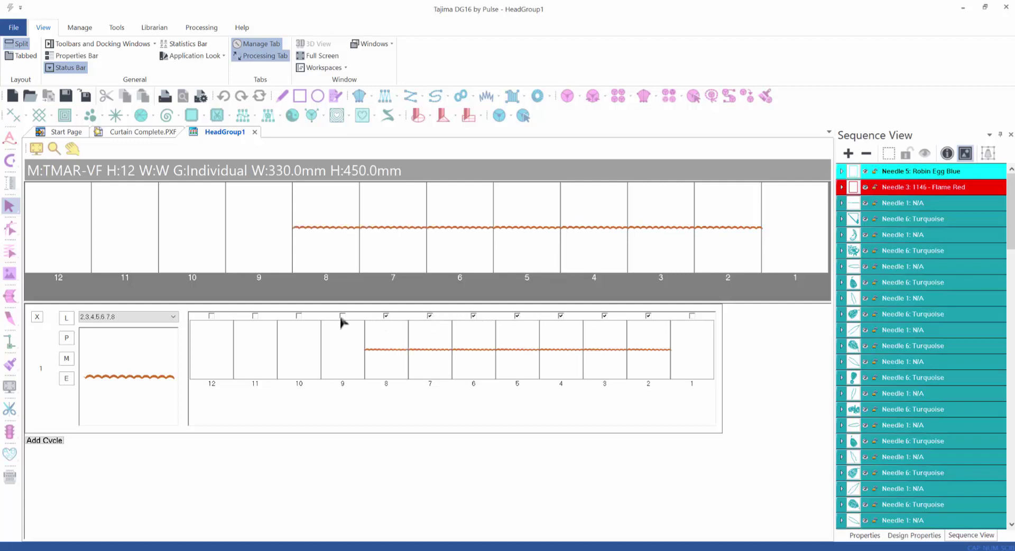
{"action": "left_click", "coordinate": [342, 316]}
{"action": "left_click", "coordinate": [299, 316]}
{"action": "left_click", "coordinate": [255, 316]}
{"action": "left_click", "coordinate": [342, 316]}
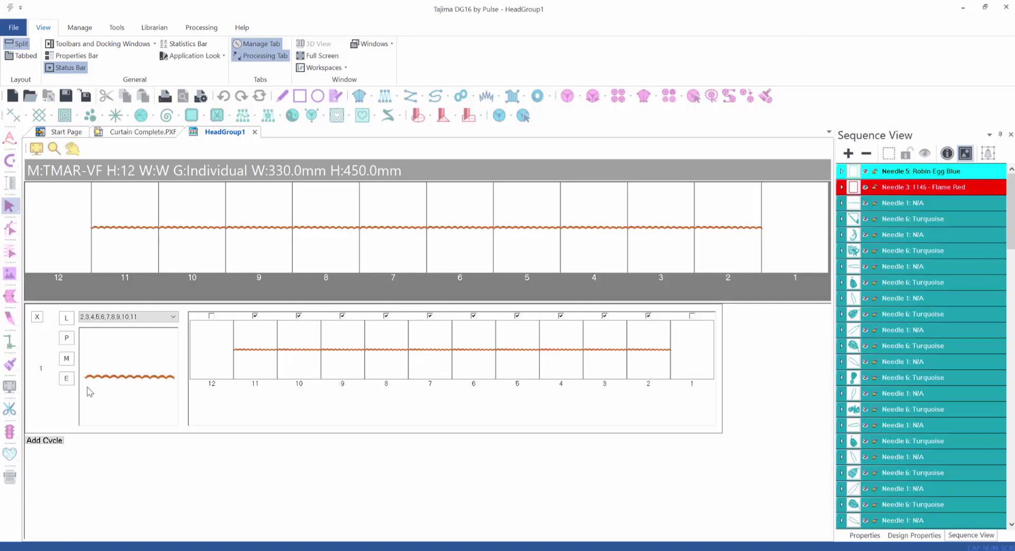
Open cycle 1's border design for editing and move the whole border up to just below the embroidery area's top edge.
{"action": "left_click", "coordinate": [66, 379]}
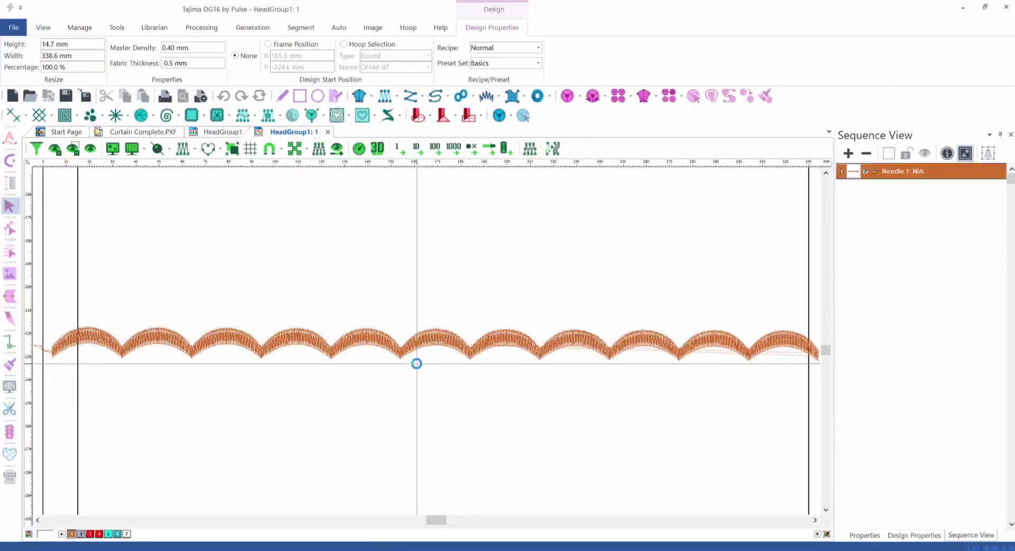
{"action": "scroll", "coordinate": [335, 206], "scroll_direction": "down", "scroll_amount": 2}
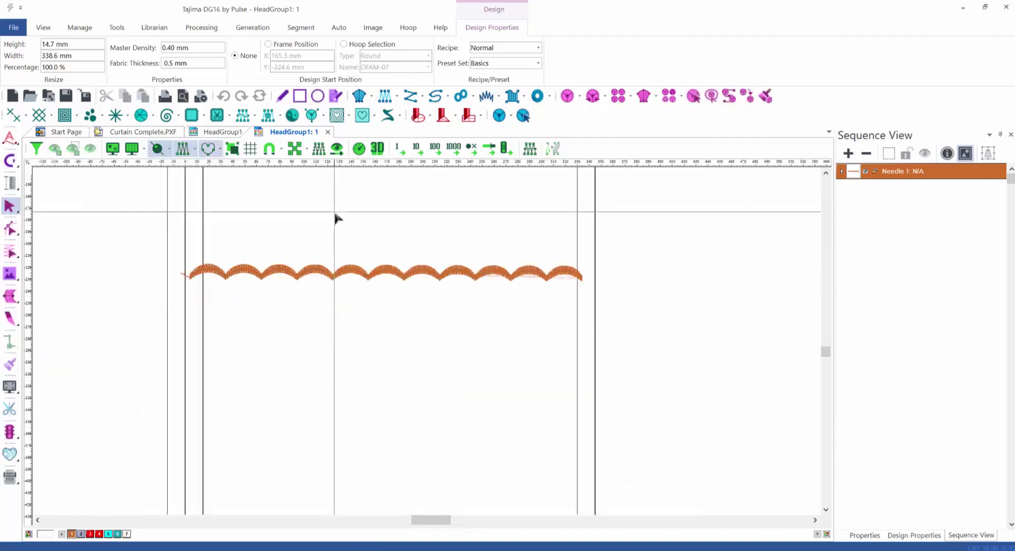
{"action": "left_click", "coordinate": [825, 173]}
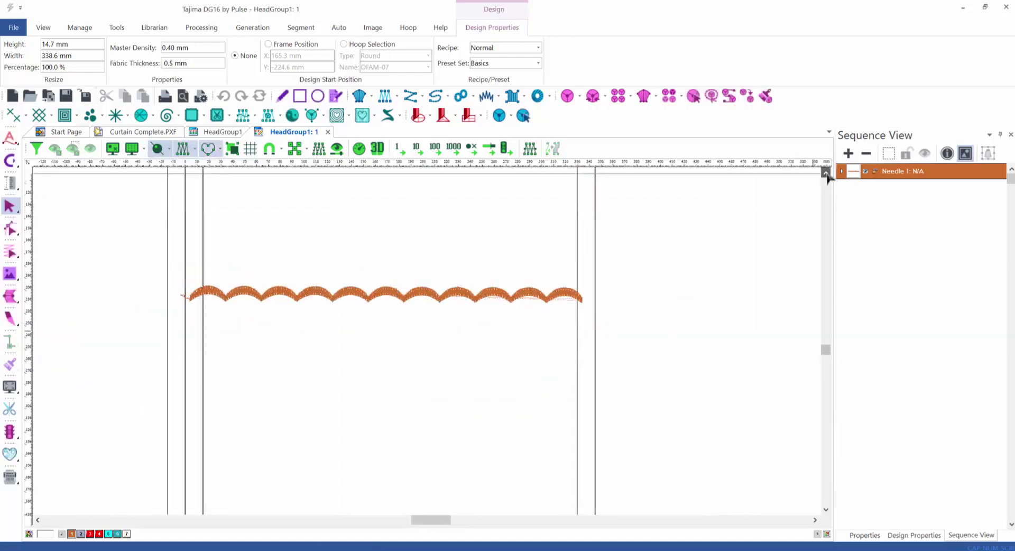
{"action": "left_click", "coordinate": [826, 173]}
{"action": "left_click", "coordinate": [825, 173]}
{"action": "left_click", "coordinate": [826, 173]}
{"action": "left_click", "coordinate": [825, 172]}
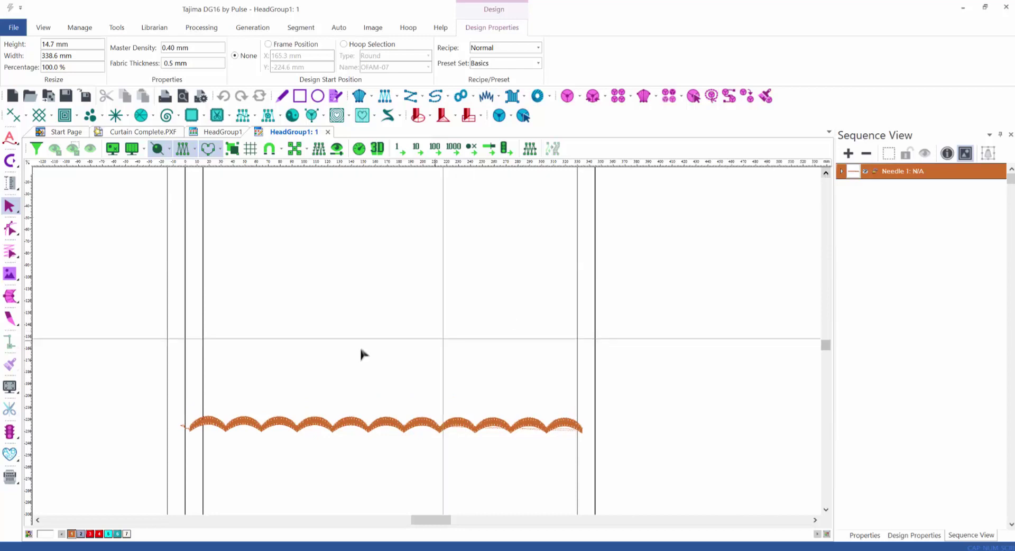
{"action": "left_click_drag", "start_coordinate": [155, 354], "coordinate": [662, 459]}
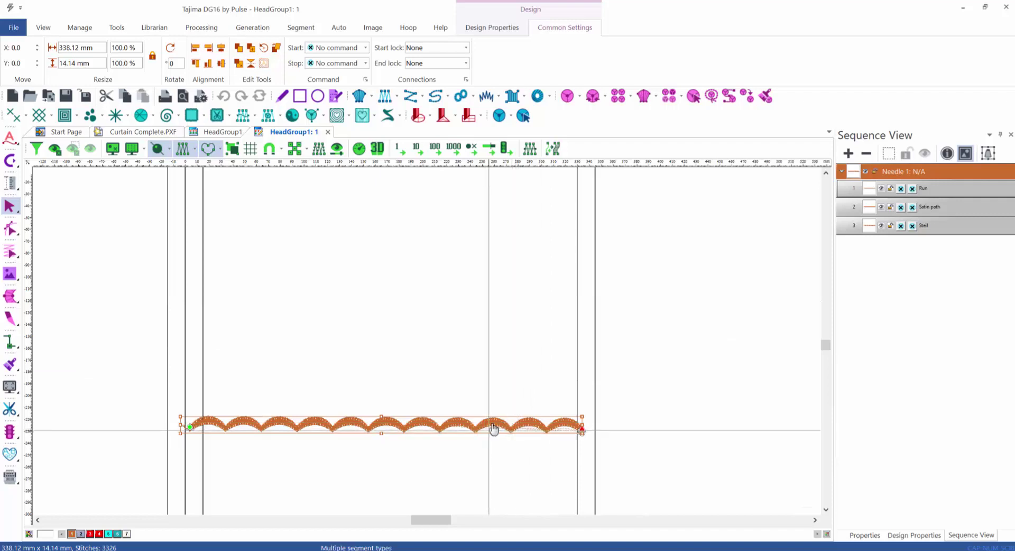
{"action": "left_click_drag", "start_coordinate": [493, 428], "coordinate": [482, 272]}
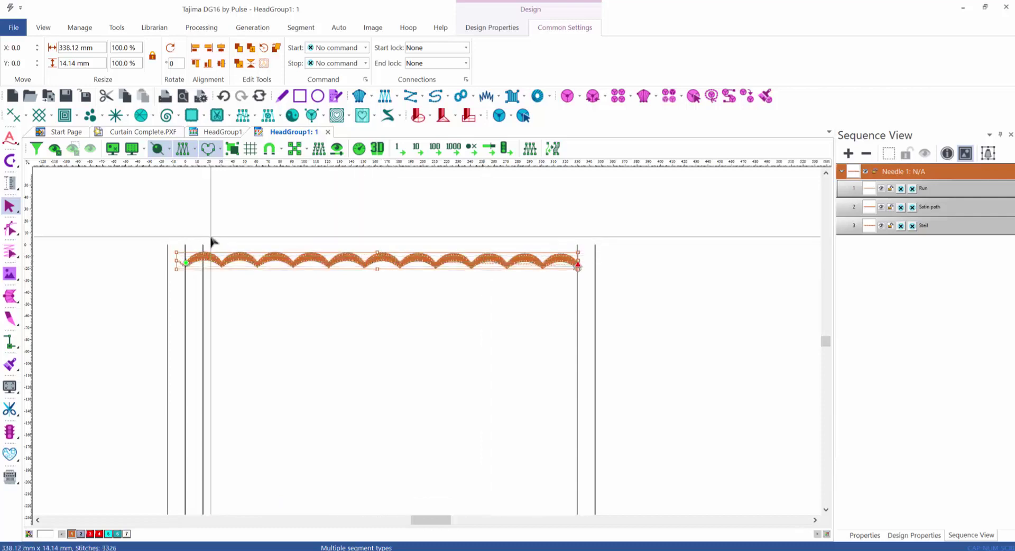
Fine-adjust the border's position so its first scallop starts on the vertical guide at 0 mm.
{"action": "scroll", "coordinate": [210, 241], "scroll_direction": "up", "scroll_amount": 3}
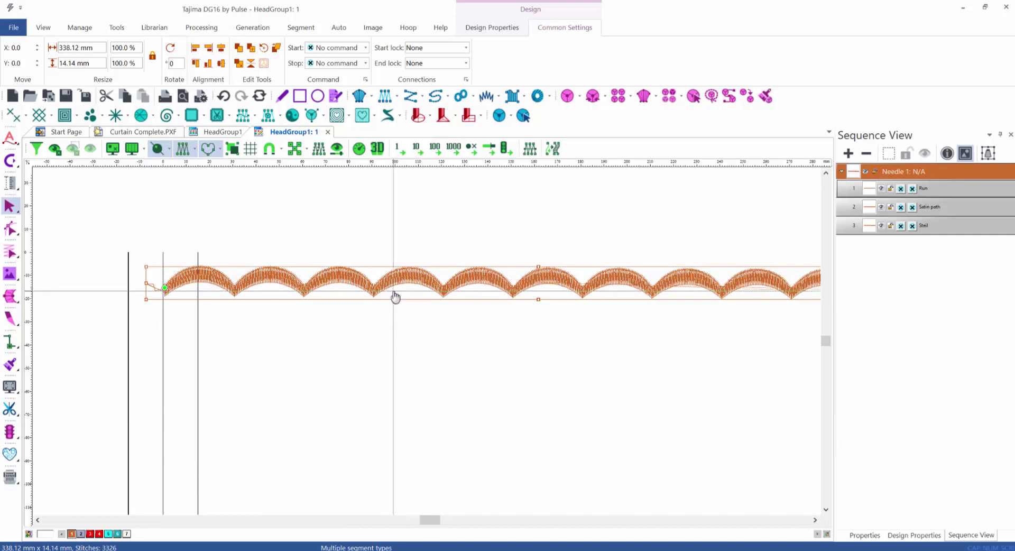
{"action": "left_click_drag", "start_coordinate": [406, 303], "coordinate": [405, 306]}
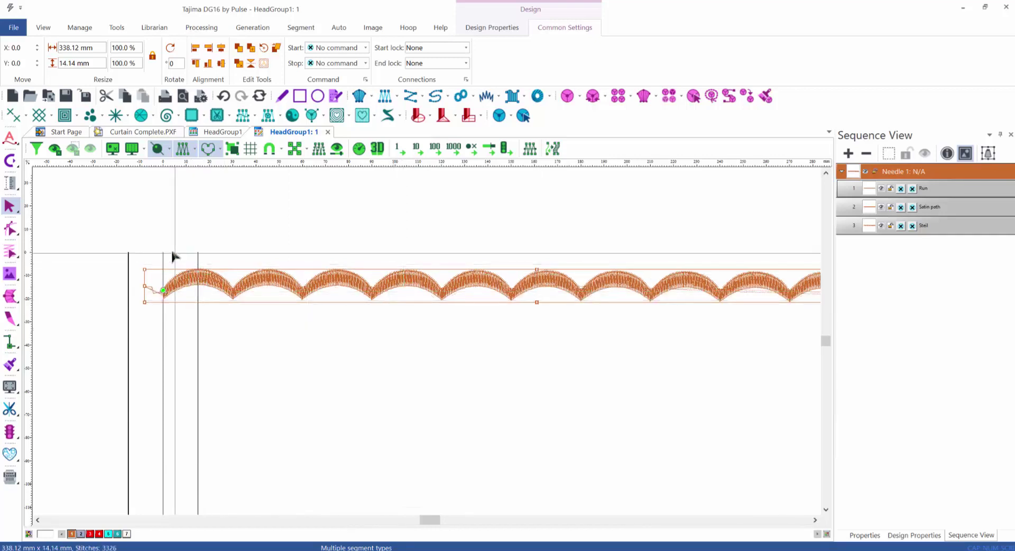
{"action": "scroll", "coordinate": [164, 265], "scroll_direction": "up", "scroll_amount": 1}
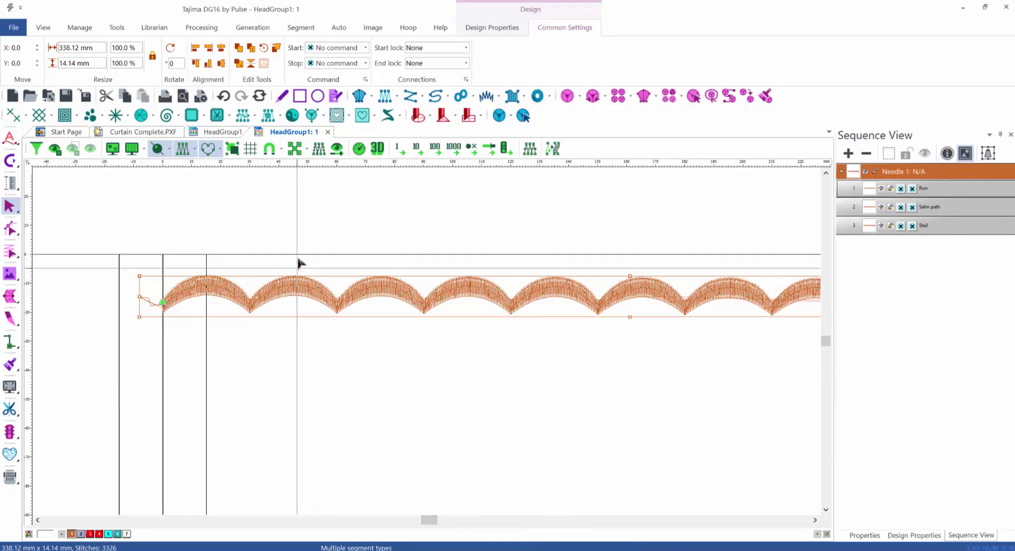
Select the whole scalloped border and change its thread colour to Needle 6: Turquoise.
{"action": "left_click", "coordinate": [384, 248]}
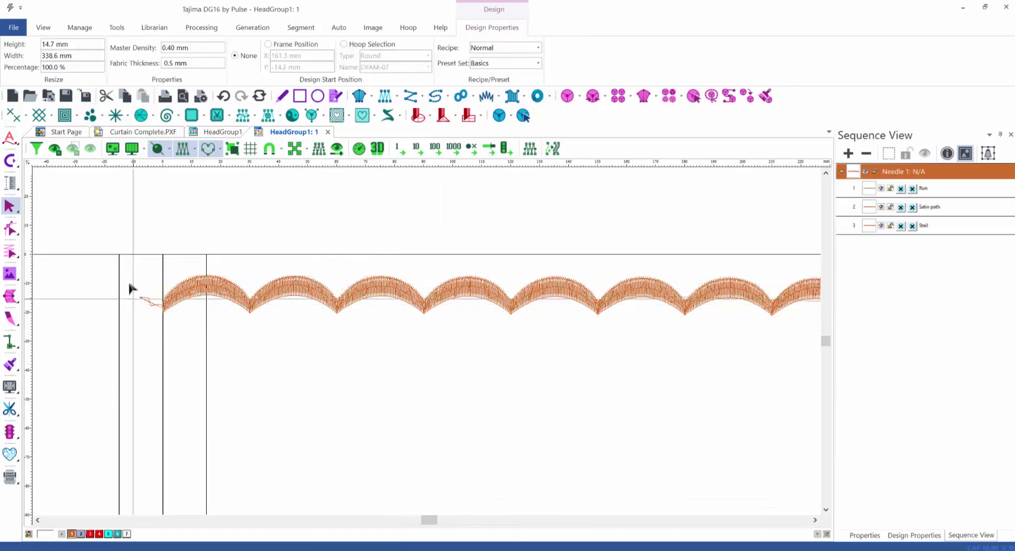
{"action": "left_click_drag", "start_coordinate": [113, 256], "coordinate": [366, 355]}
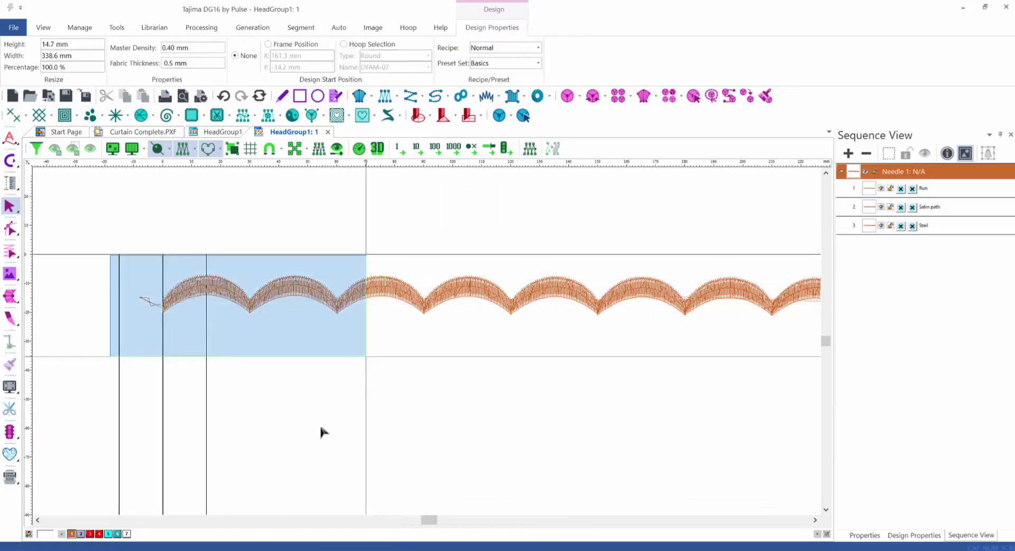
{"action": "left_click", "coordinate": [118, 534]}
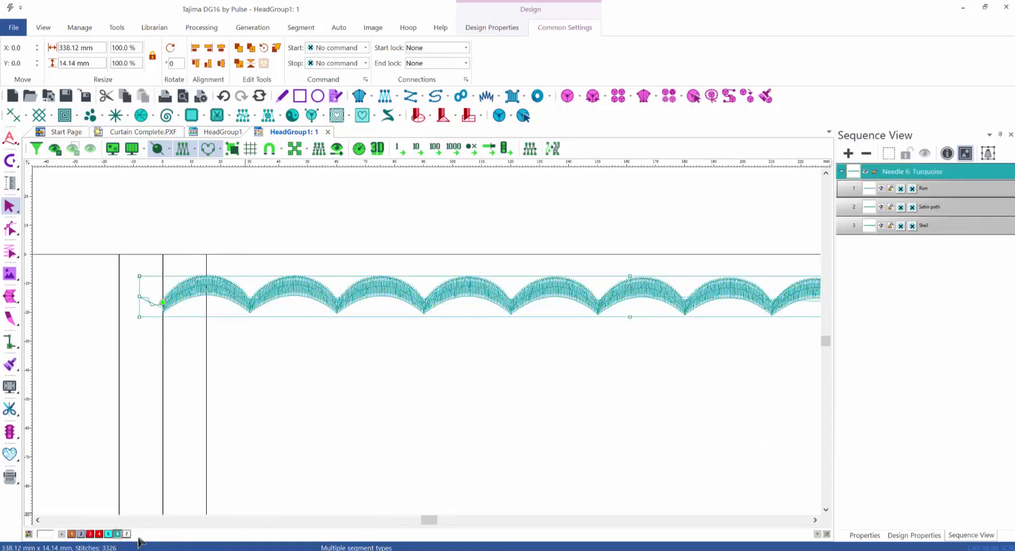
{"action": "left_click", "coordinate": [364, 452]}
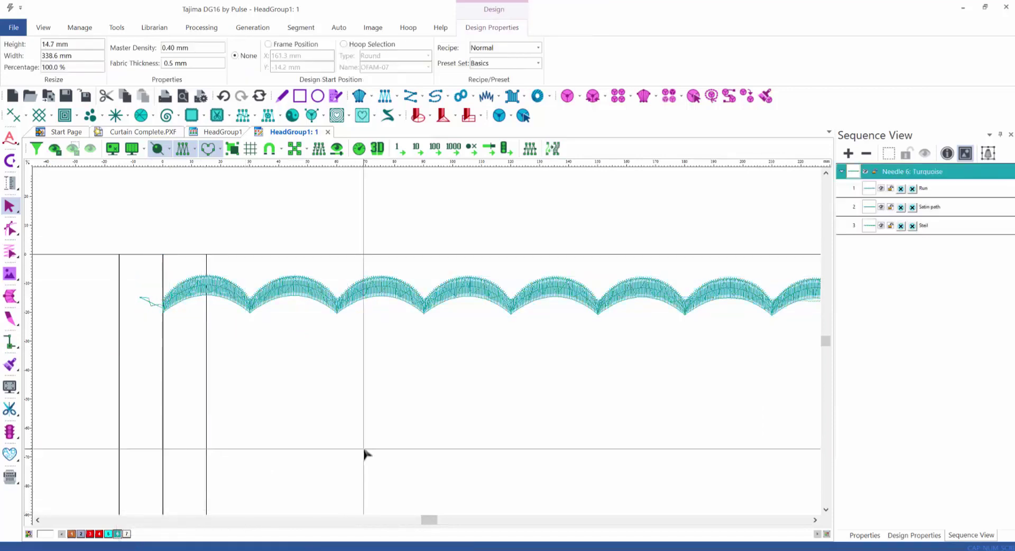
Draw a reference artwork rectangle about 330 × 21 mm around the border between the 0 and 330 mm guides, and copy it with the border.
{"action": "scroll", "coordinate": [373, 448], "scroll_direction": "down", "scroll_amount": 3}
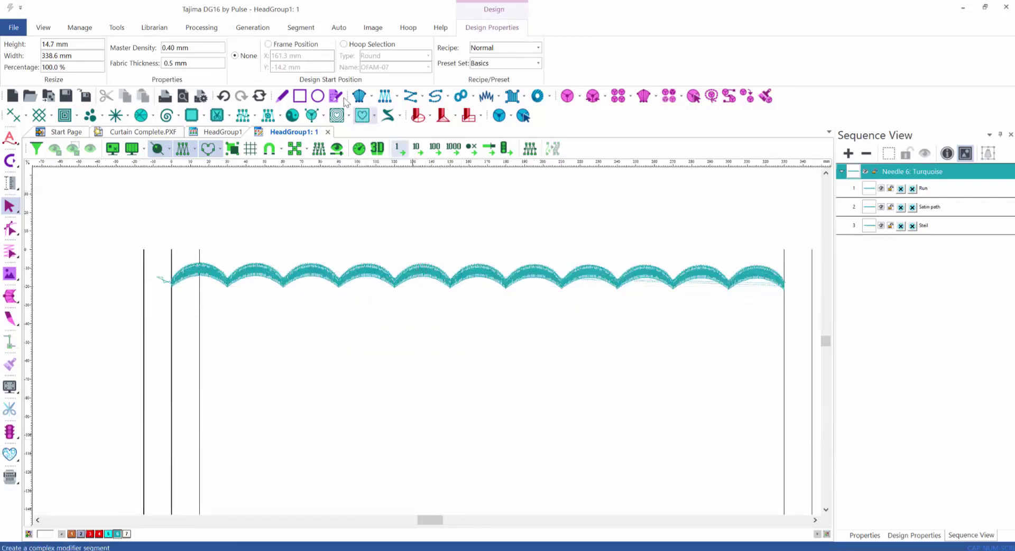
{"action": "left_click", "coordinate": [300, 97]}
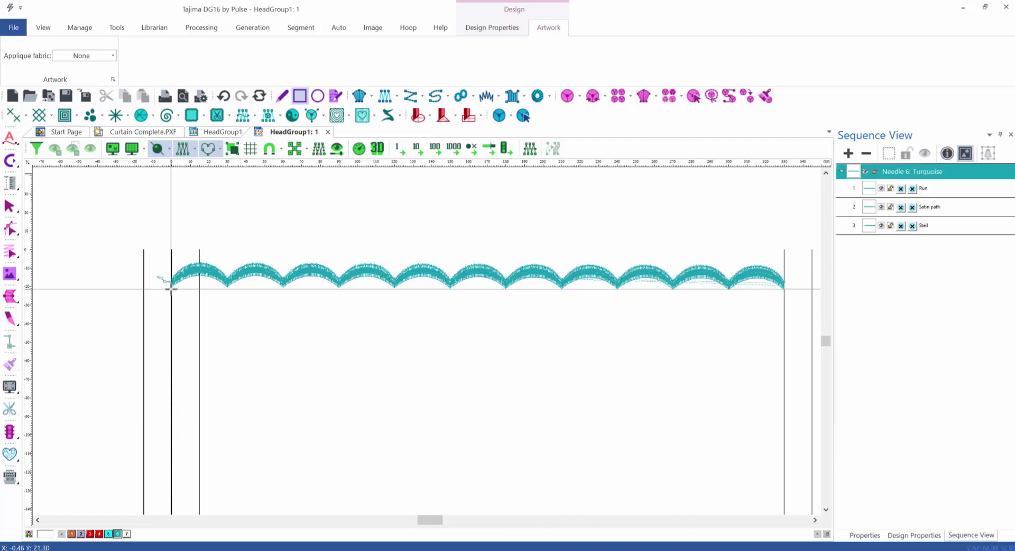
{"action": "left_click_drag", "start_coordinate": [171, 288], "coordinate": [784, 255]}
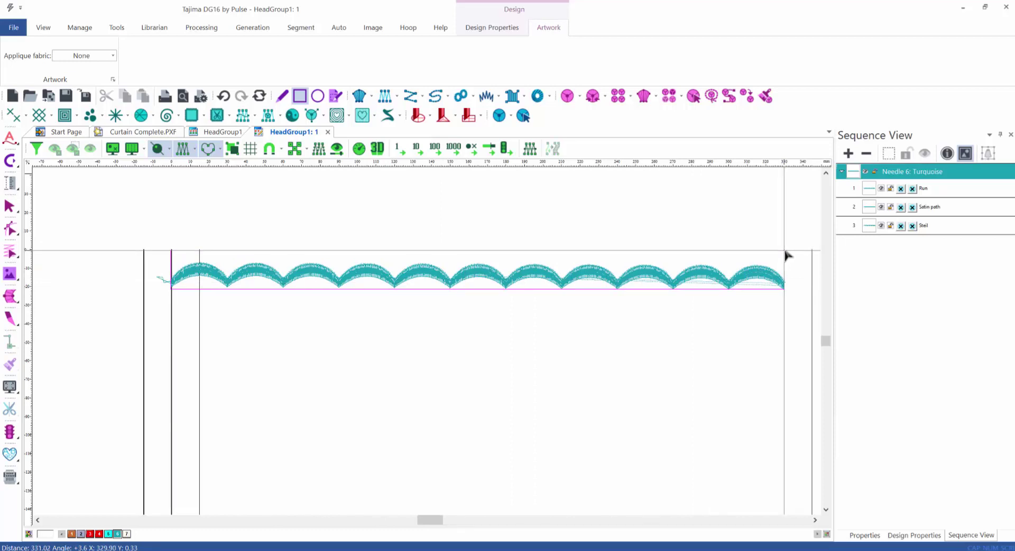
{"action": "left_click_drag", "start_coordinate": [785, 256], "coordinate": [784, 255]}
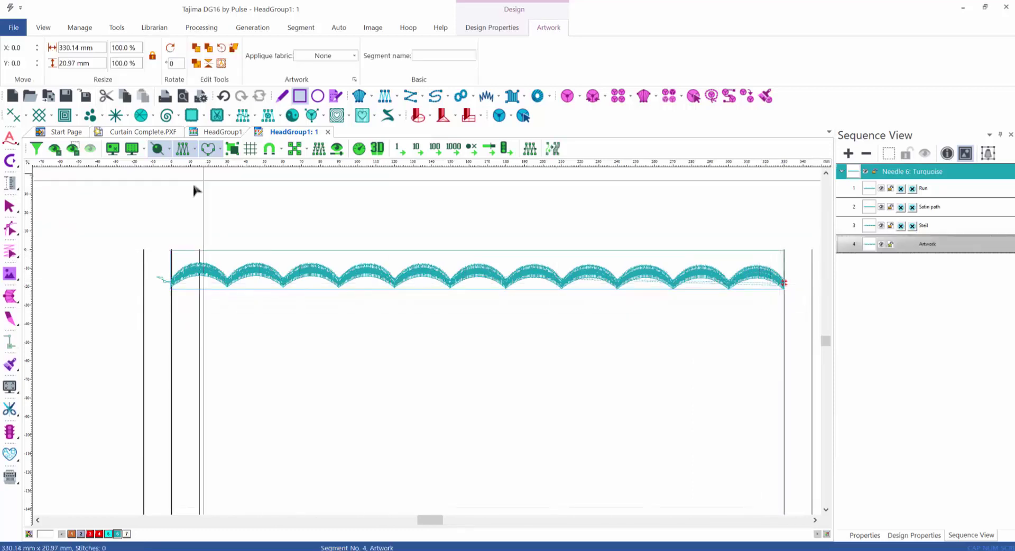
{"action": "key", "text": "ctrl+a"}
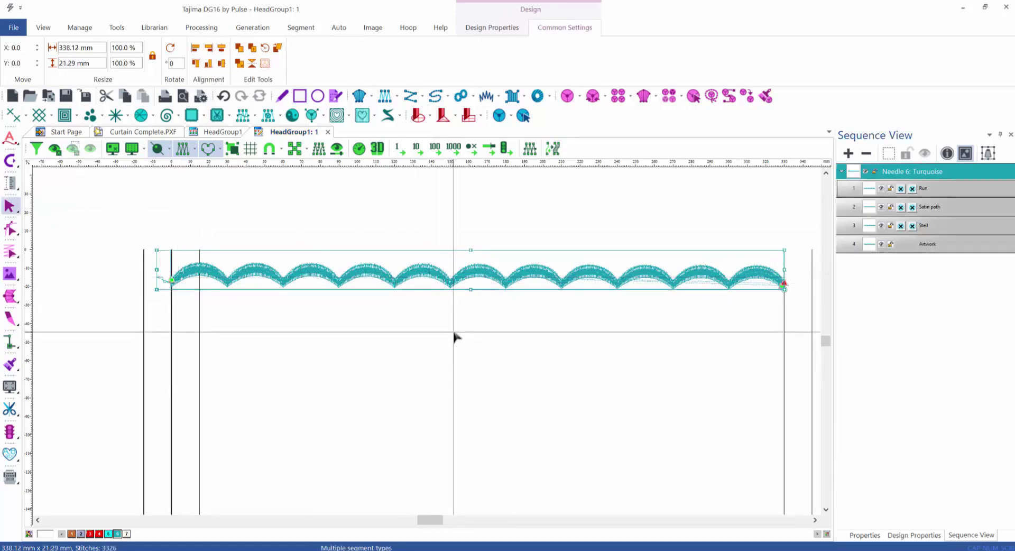
Delete the reference rectangle from cycle 1's border design and close that design's editor.
{"action": "left_click", "coordinate": [400, 254]}
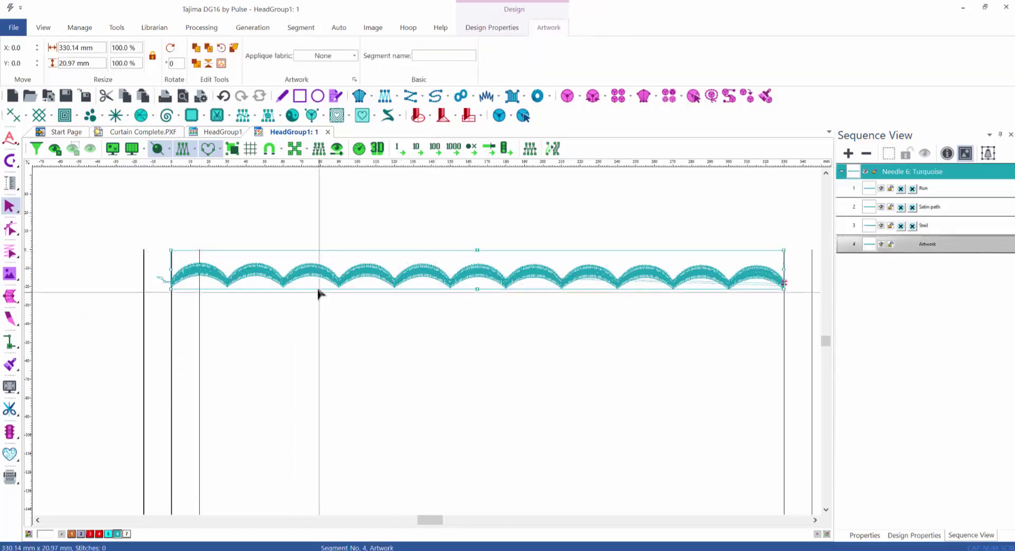
{"action": "key", "text": "Delete"}
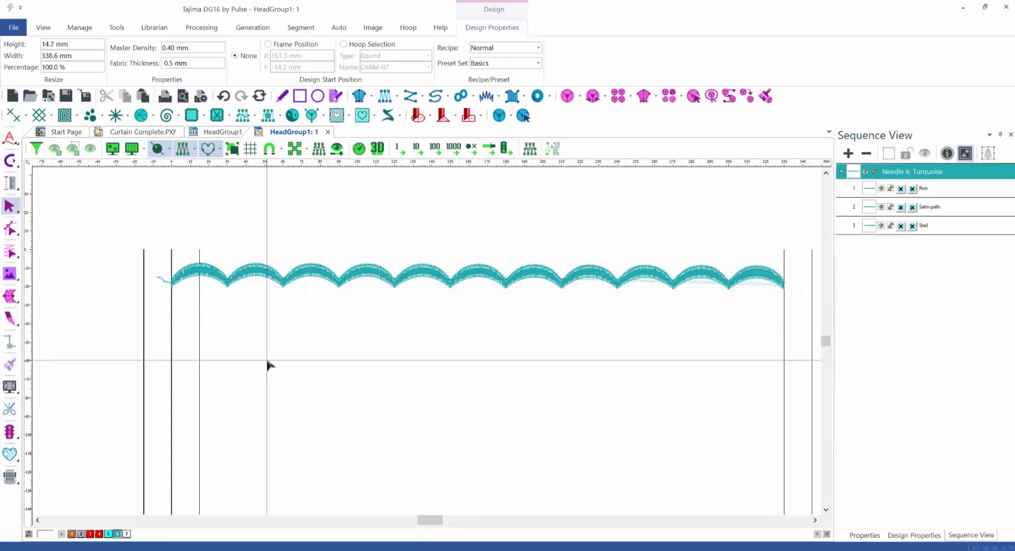
{"action": "left_click", "coordinate": [328, 132]}
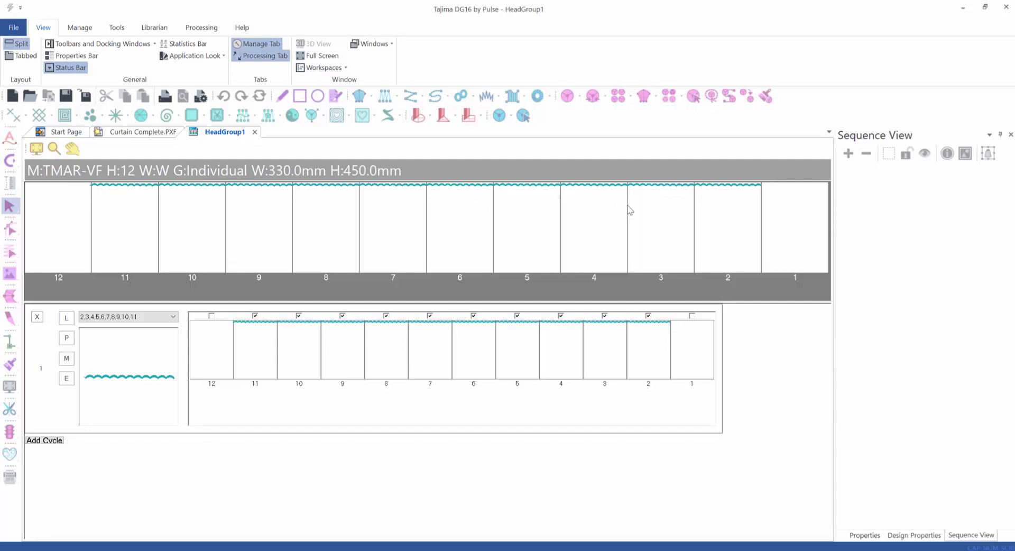
Add a second cycle with the design file Curtain Corner Right.PXF and assign it to head 1.
{"action": "left_click", "coordinate": [45, 440]}
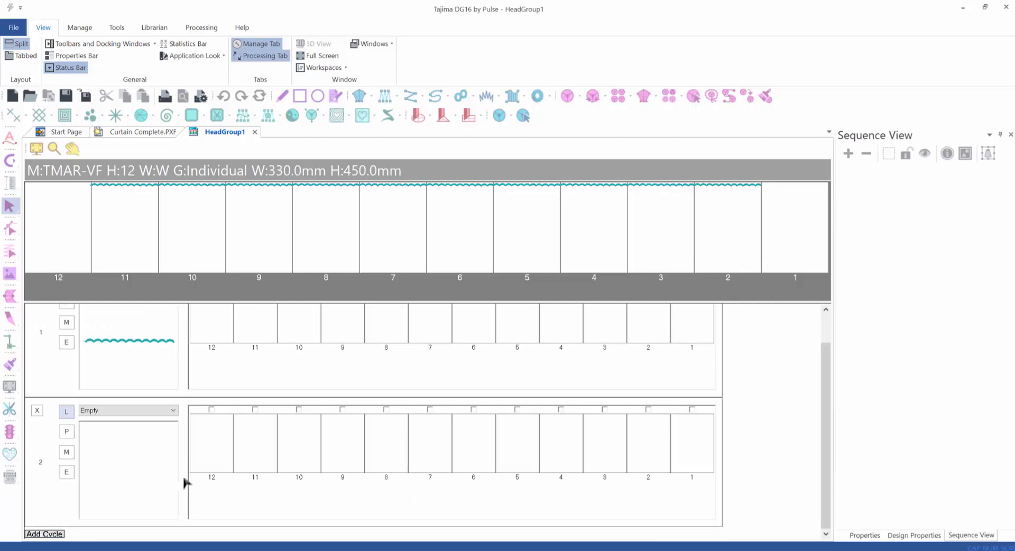
{"action": "left_click", "coordinate": [67, 412]}
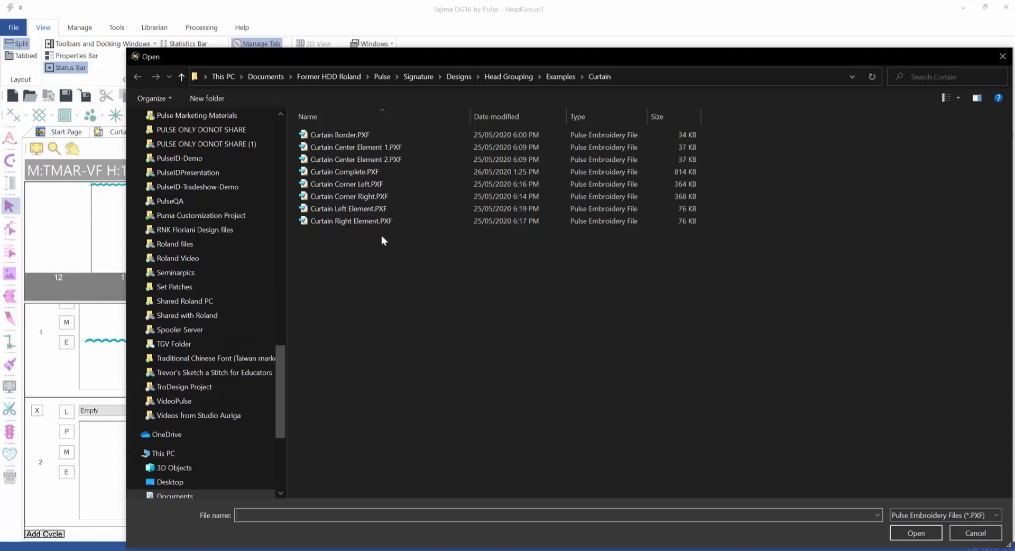
{"action": "left_click", "coordinate": [372, 199]}
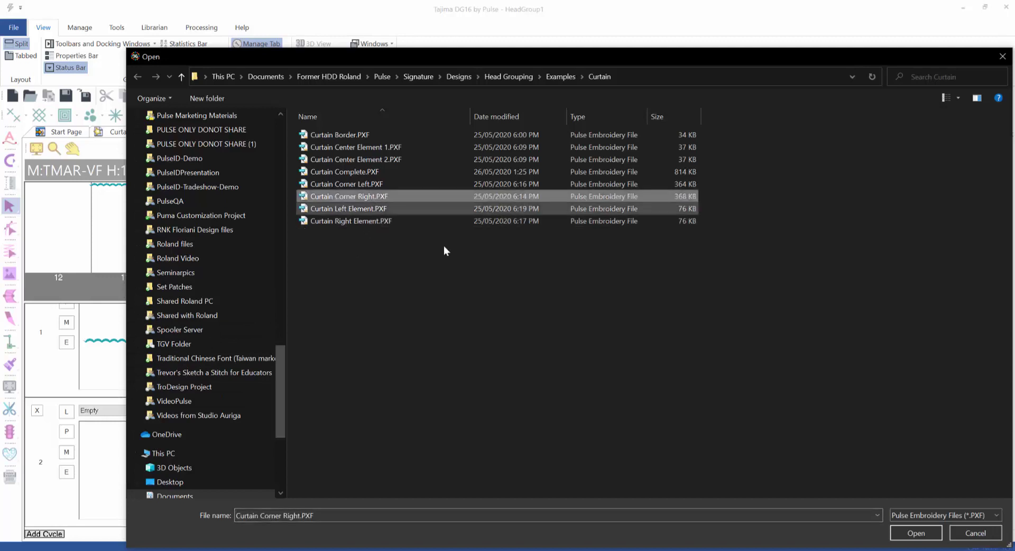
{"action": "left_click", "coordinate": [933, 534]}
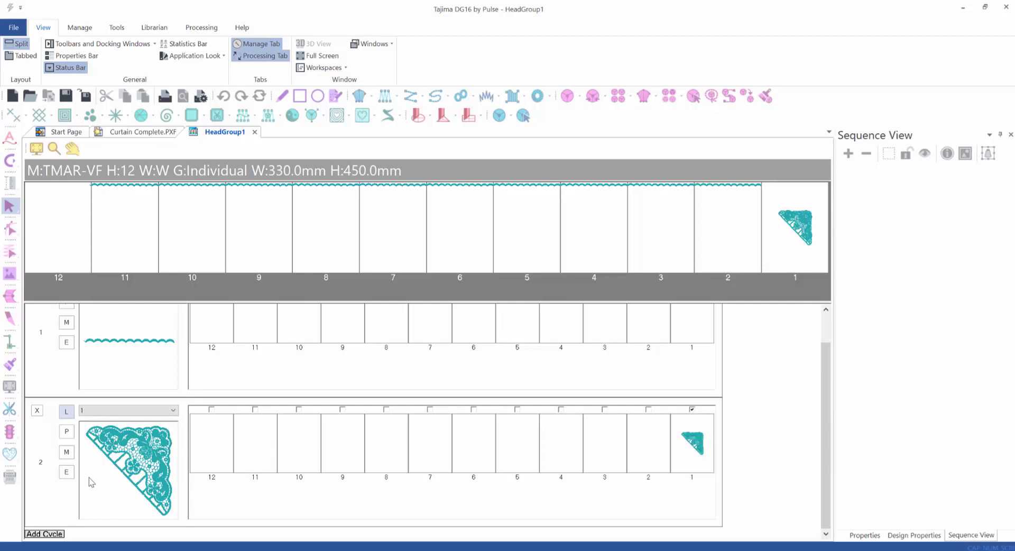
Open cycle 2's corner design for editing and paste the copied border with its reference rectangle.
{"action": "left_click", "coordinate": [66, 474]}
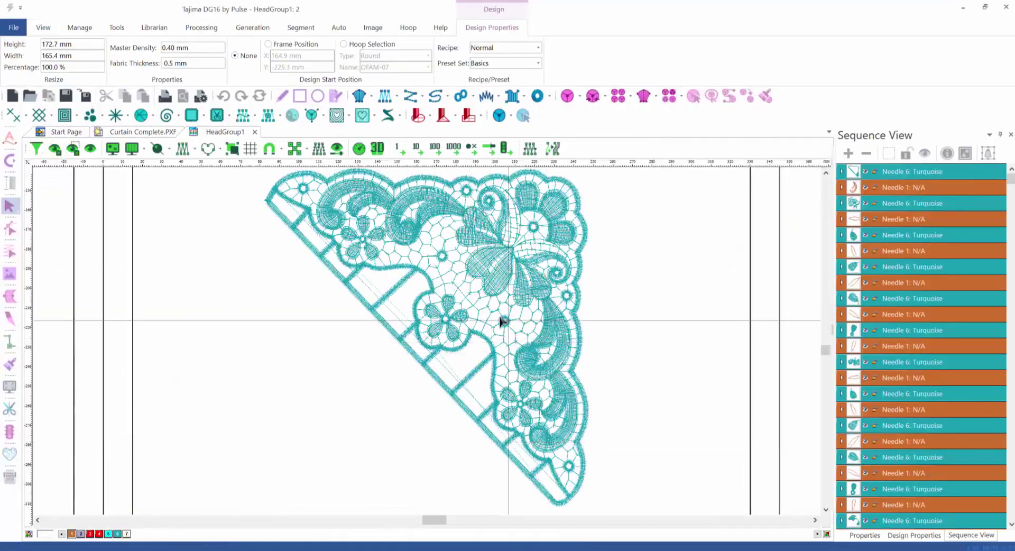
{"action": "scroll", "coordinate": [502, 326], "scroll_direction": "down", "scroll_amount": 3}
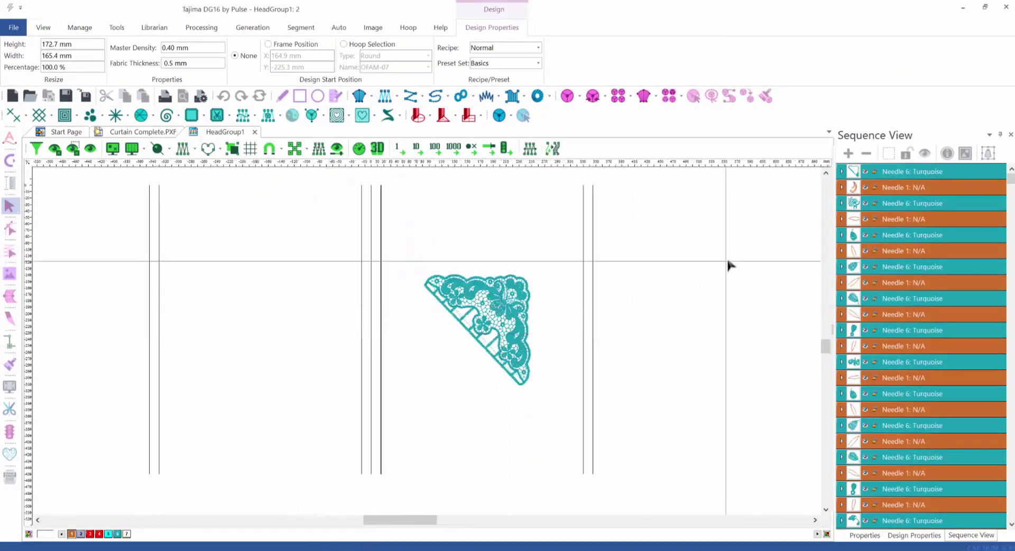
{"action": "left_click", "coordinate": [826, 176]}
{"action": "left_click", "coordinate": [826, 176]}
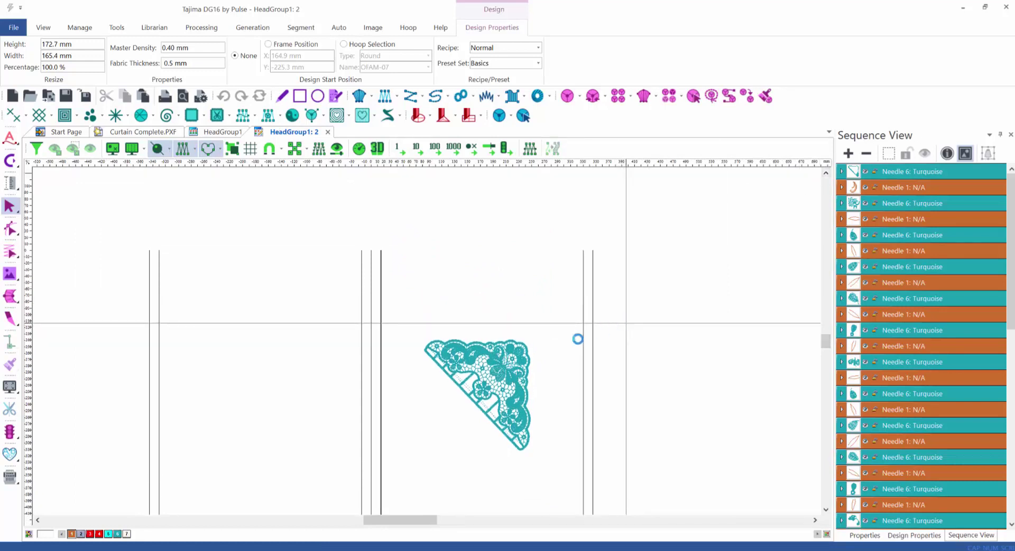
{"action": "key", "text": "ctrl+v"}
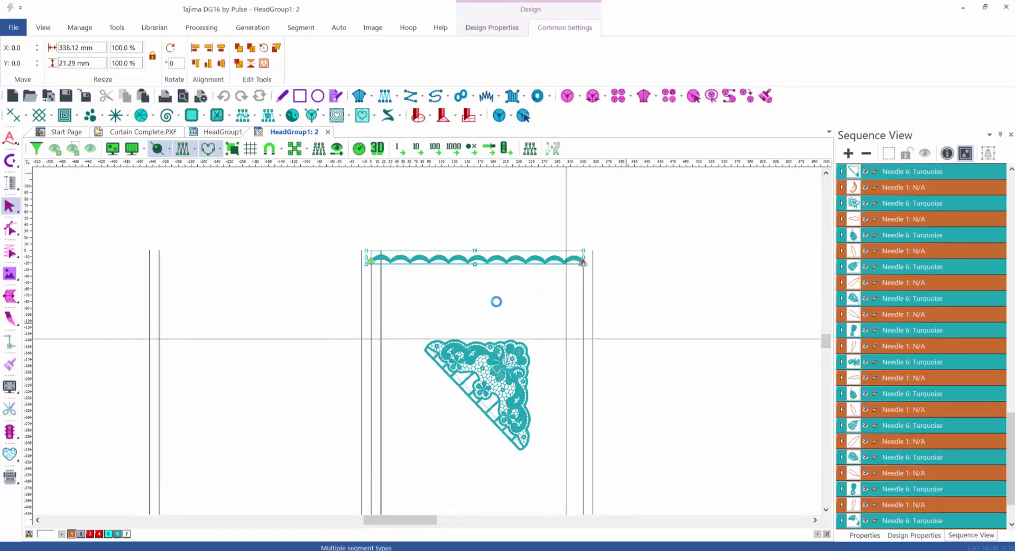
Move the pasted border and rectangle one head to the left, aligning their right end with the vertical guide at 0 mm.
{"action": "scroll", "coordinate": [424, 335], "scroll_direction": "up", "scroll_amount": 3}
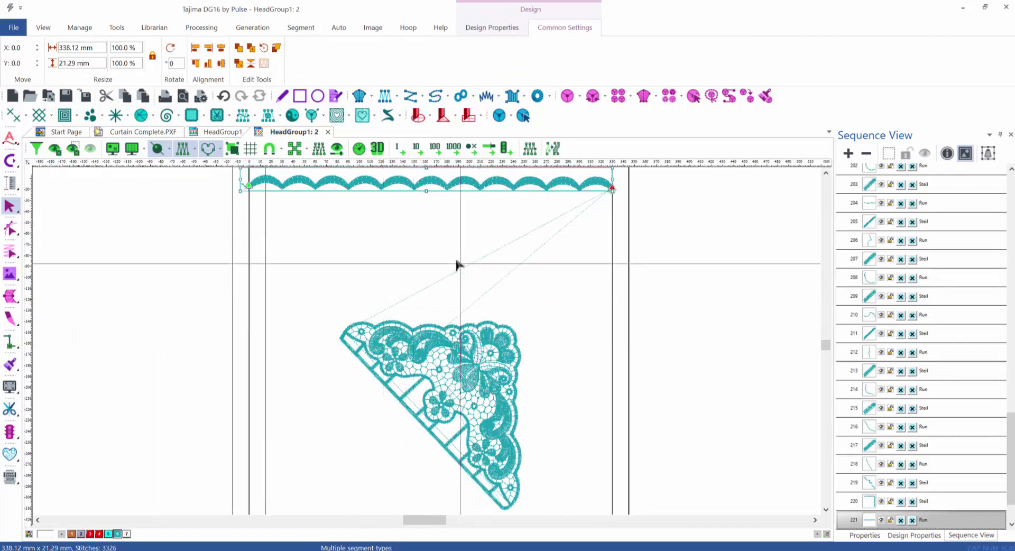
{"action": "left_click_drag", "start_coordinate": [455, 262], "coordinate": [618, 301]}
{"action": "left_click_drag", "start_coordinate": [687, 239], "coordinate": [359, 236]}
{"action": "scroll", "coordinate": [385, 210], "scroll_direction": "up", "scroll_amount": 5}
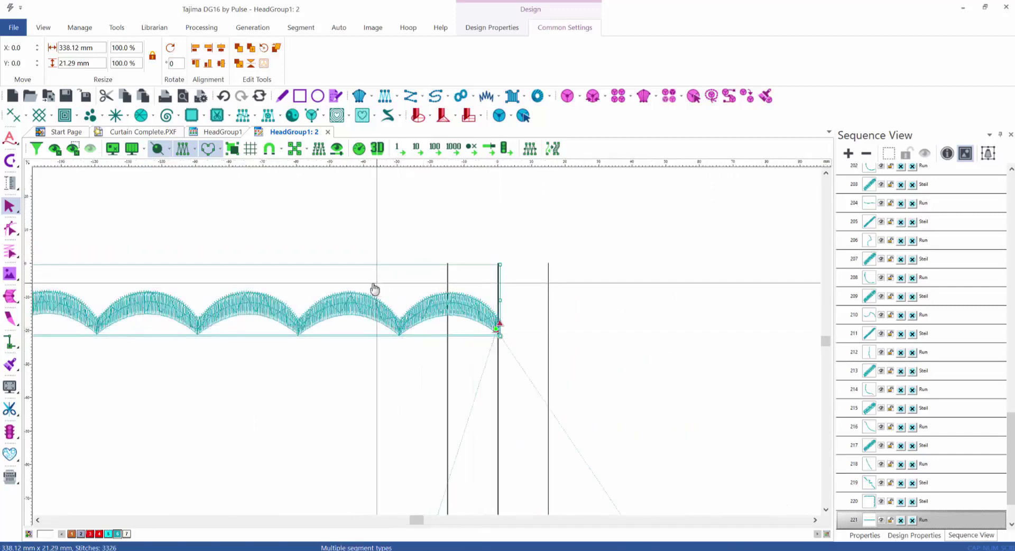
{"action": "left_click_drag", "start_coordinate": [374, 288], "coordinate": [616, 368]}
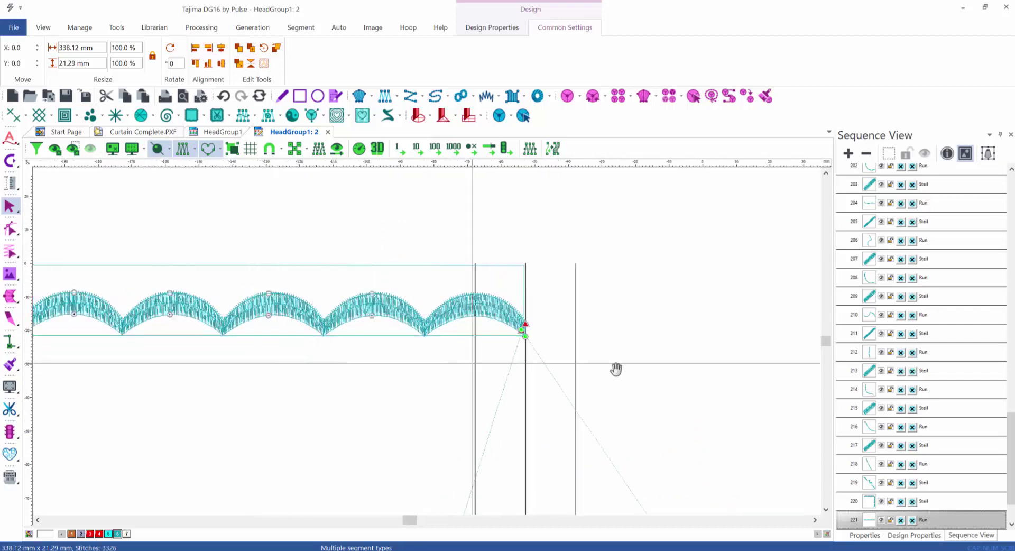
{"action": "scroll", "coordinate": [615, 369], "scroll_direction": "left", "scroll_amount": 10}
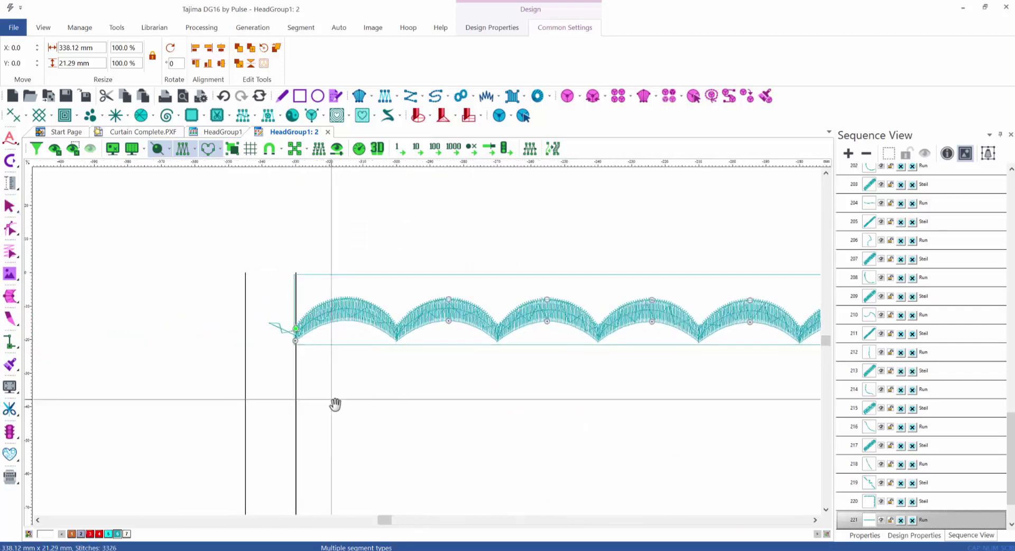
{"action": "left_click", "coordinate": [339, 294]}
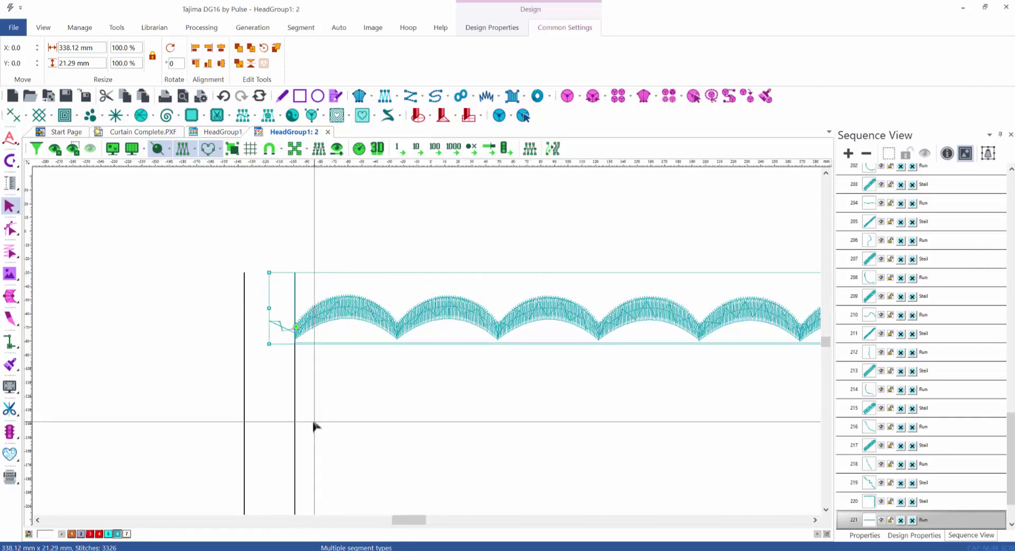
{"action": "scroll", "coordinate": [312, 427], "scroll_direction": "down", "scroll_amount": 4}
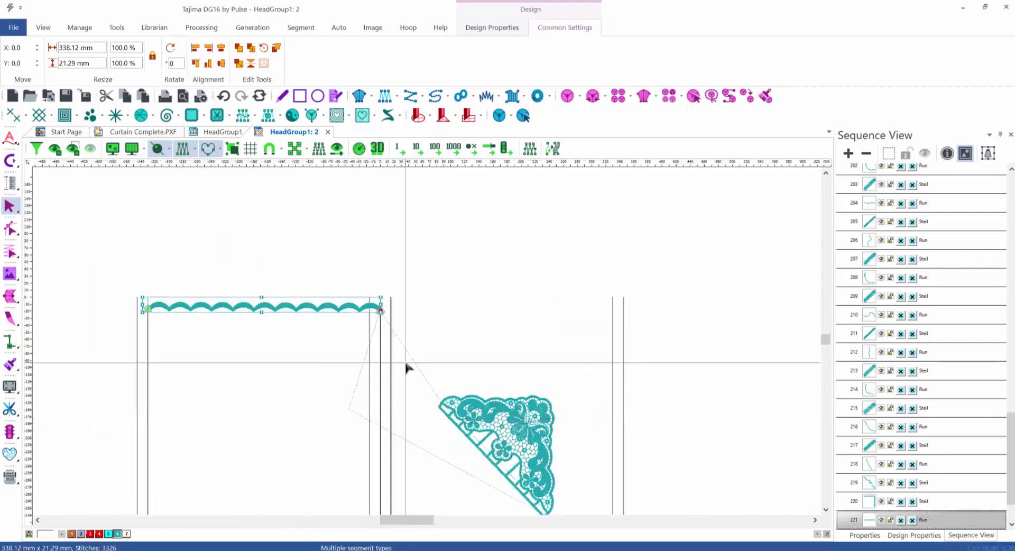
Select the whole lace corner and move it up and left so its upper-left tip meets the border's right end.
{"action": "scroll", "coordinate": [408, 368], "scroll_direction": "up", "scroll_amount": 2}
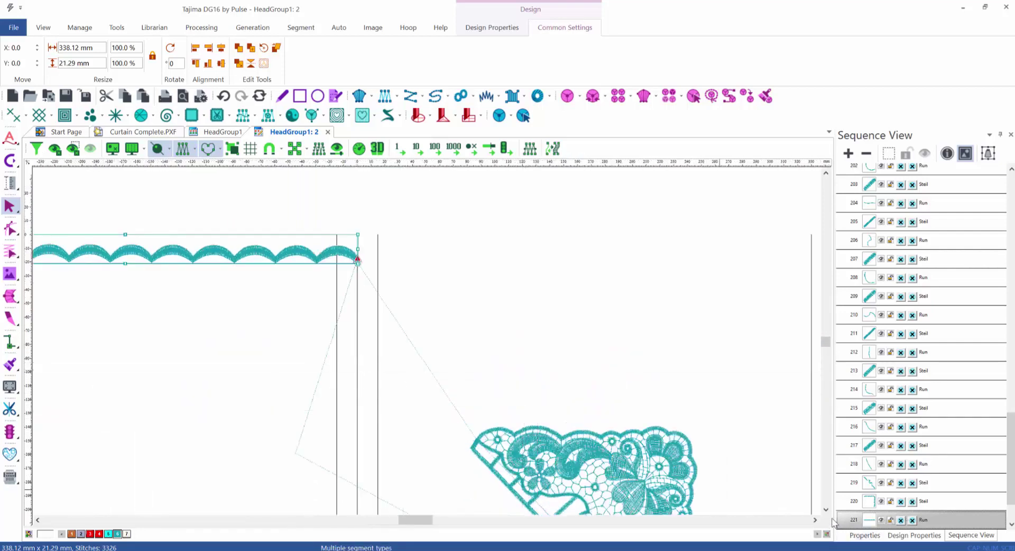
{"action": "scroll", "coordinate": [826, 509], "scroll_direction": "down", "scroll_amount": 5}
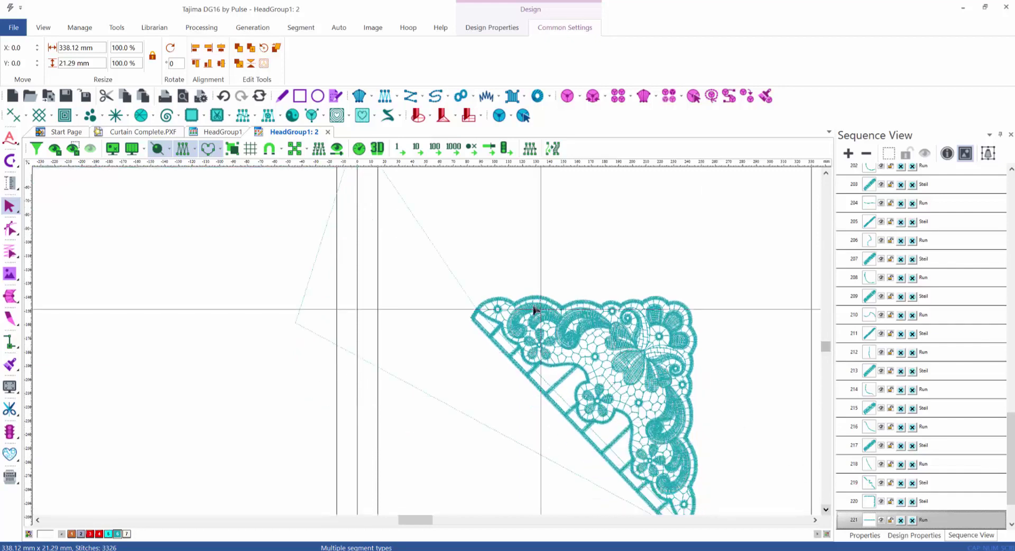
{"action": "left_click_drag", "start_coordinate": [759, 276], "coordinate": [464, 529]}
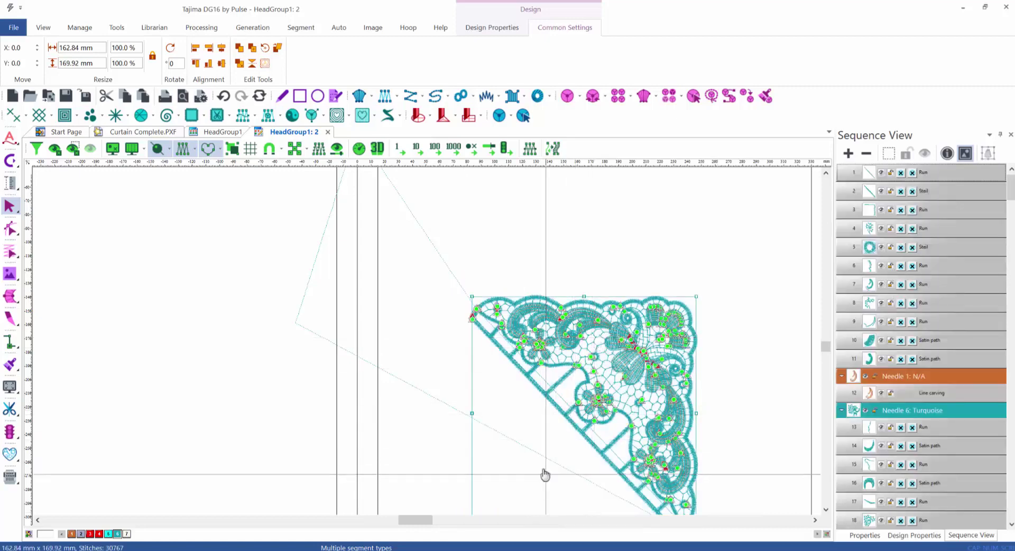
{"action": "left_click_drag", "start_coordinate": [543, 473], "coordinate": [497, 276]}
{"action": "scroll", "coordinate": [573, 319], "scroll_direction": "left", "scroll_amount": 5}
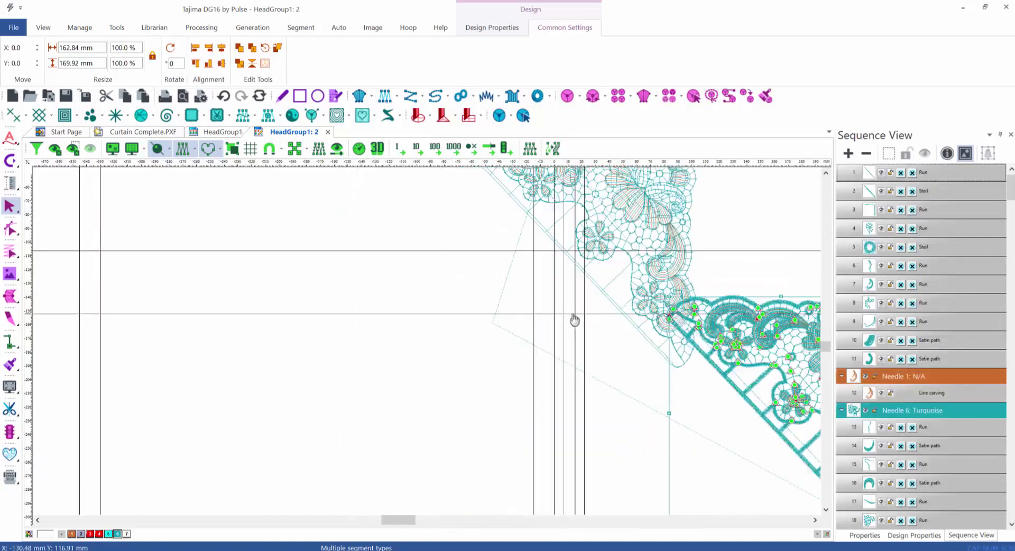
{"action": "scroll", "coordinate": [628, 343], "scroll_direction": "up", "scroll_amount": 5}
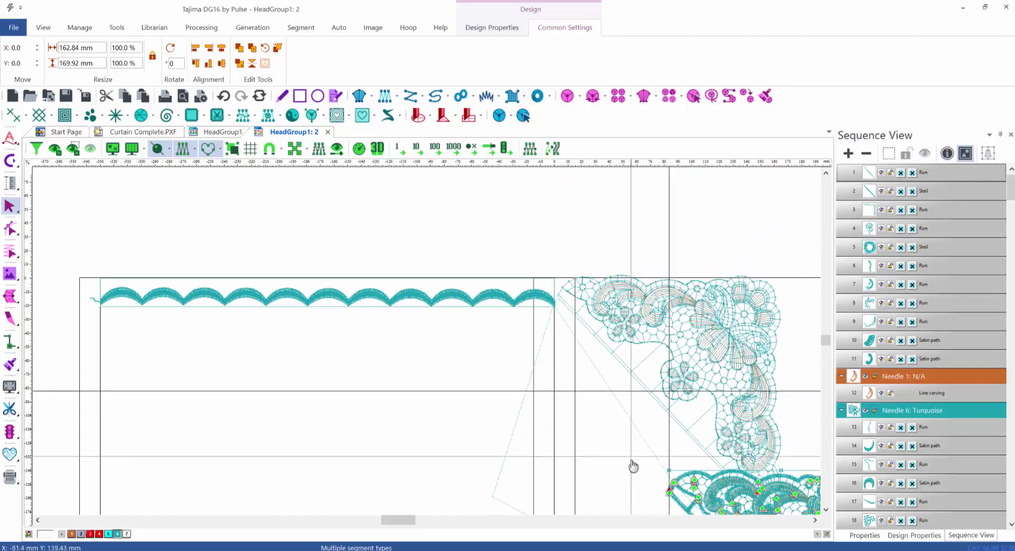
{"action": "left_click_drag", "start_coordinate": [634, 465], "coordinate": [629, 465]}
{"action": "scroll", "coordinate": [558, 290], "scroll_direction": "up", "scroll_amount": 2}
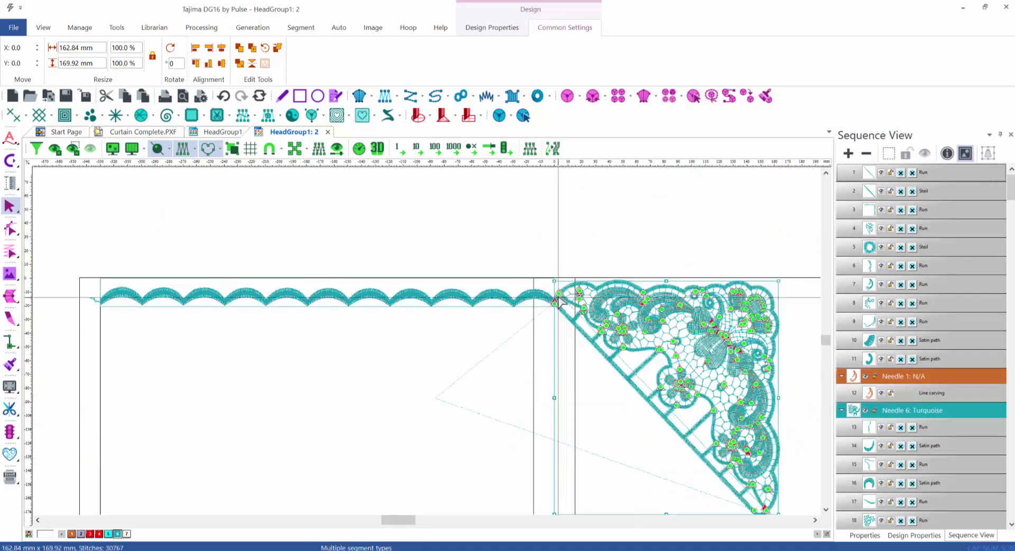
Fine-adjust the lace corner's position so its tip overlaps the last scallop's lower end at the 0 mm guide.
{"action": "scroll", "coordinate": [549, 351], "scroll_direction": "up", "scroll_amount": 3}
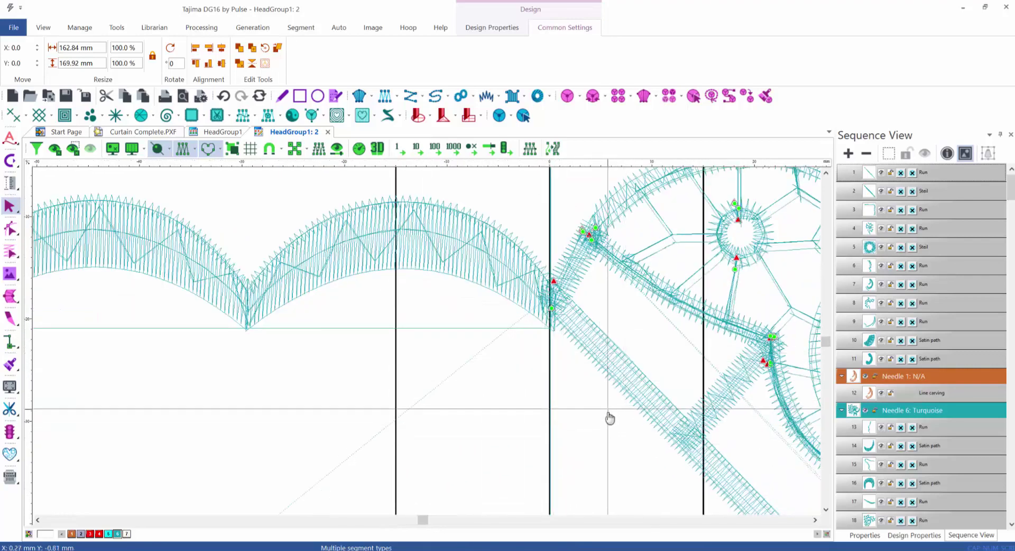
{"action": "left_click_drag", "start_coordinate": [607, 419], "coordinate": [610, 426]}
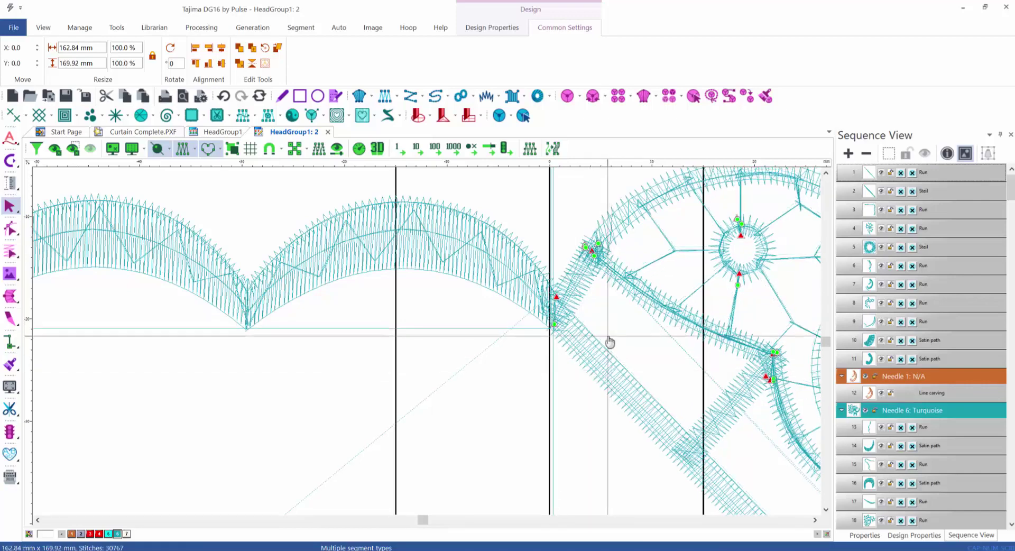
{"action": "scroll", "coordinate": [458, 335], "scroll_direction": "down", "scroll_amount": 2}
{"action": "scroll", "coordinate": [459, 335], "scroll_direction": "down", "scroll_amount": 2}
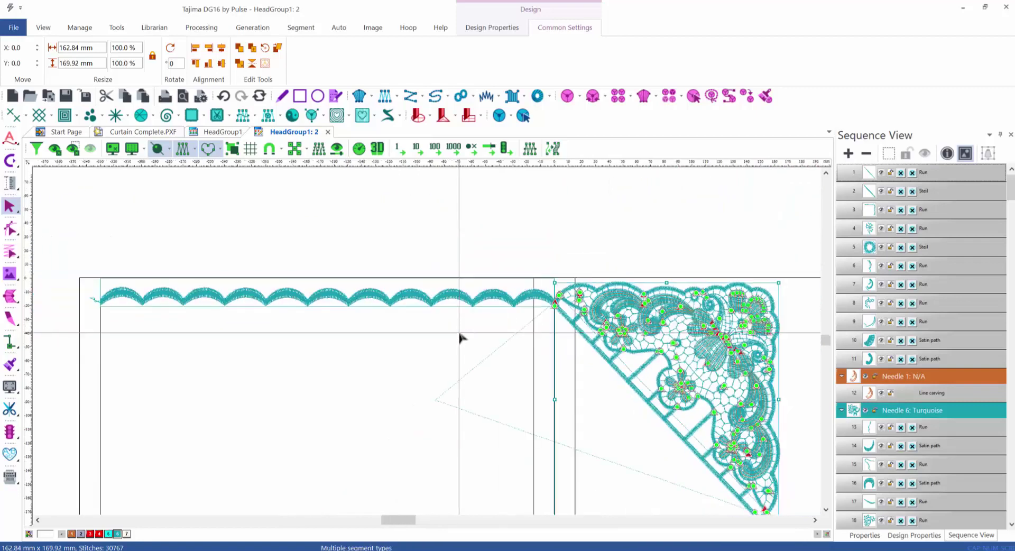
Delete the scalloped border and its reference rectangle from cycle 2's design, keeping only the right lace corner.
{"action": "left_click", "coordinate": [469, 224]}
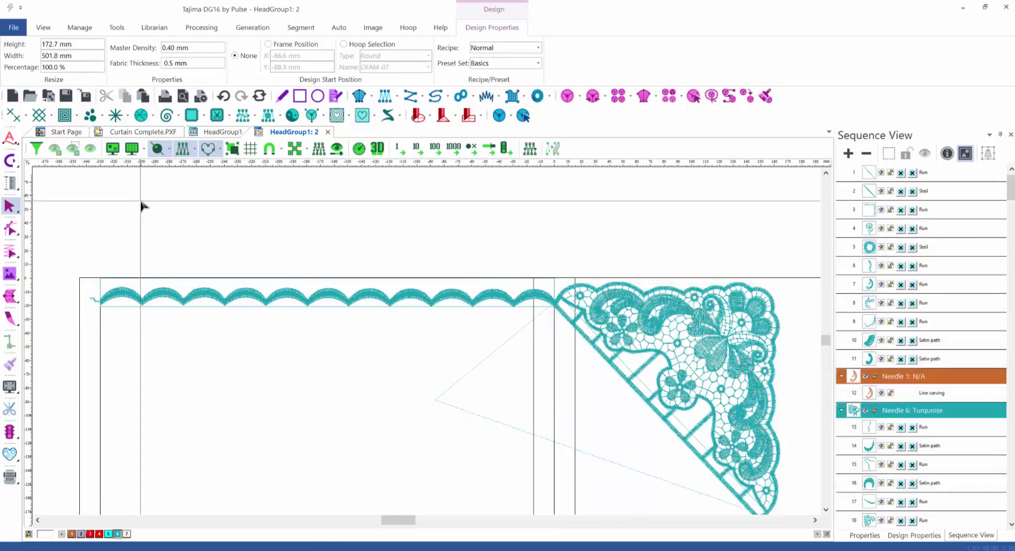
{"action": "key", "text": "ctrl+a"}
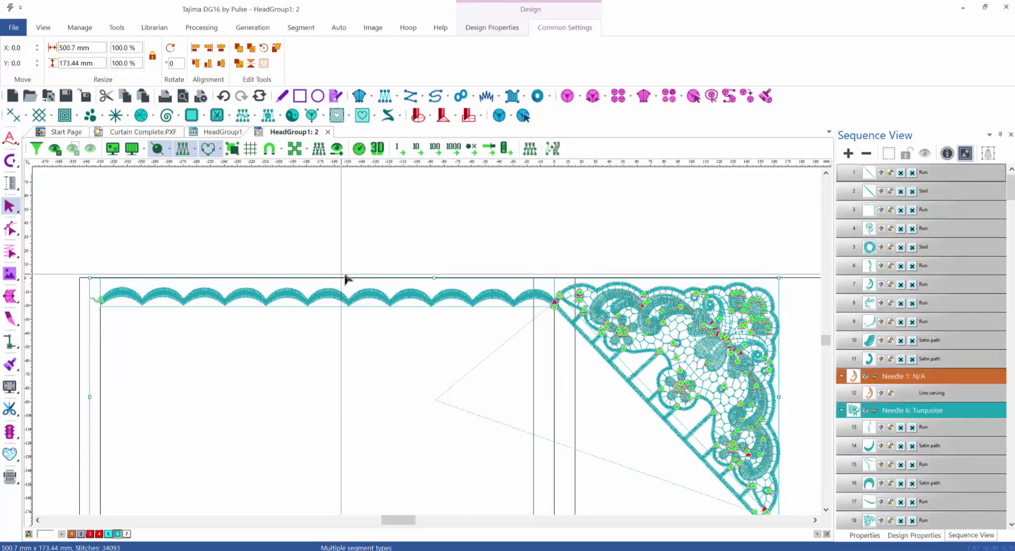
{"action": "key", "text": "Escape"}
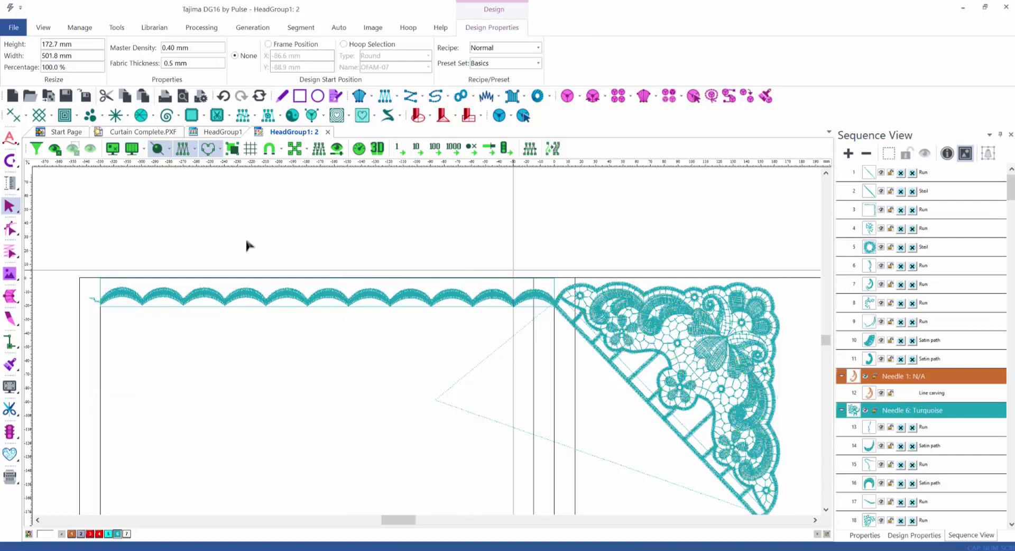
{"action": "left_click_drag", "start_coordinate": [71, 226], "coordinate": [481, 367]}
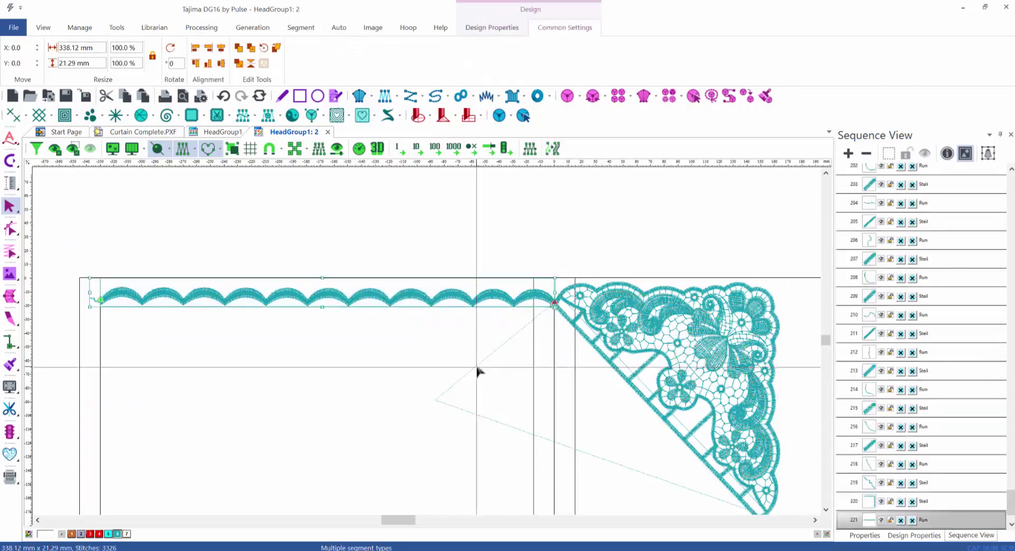
{"action": "key", "text": "Delete"}
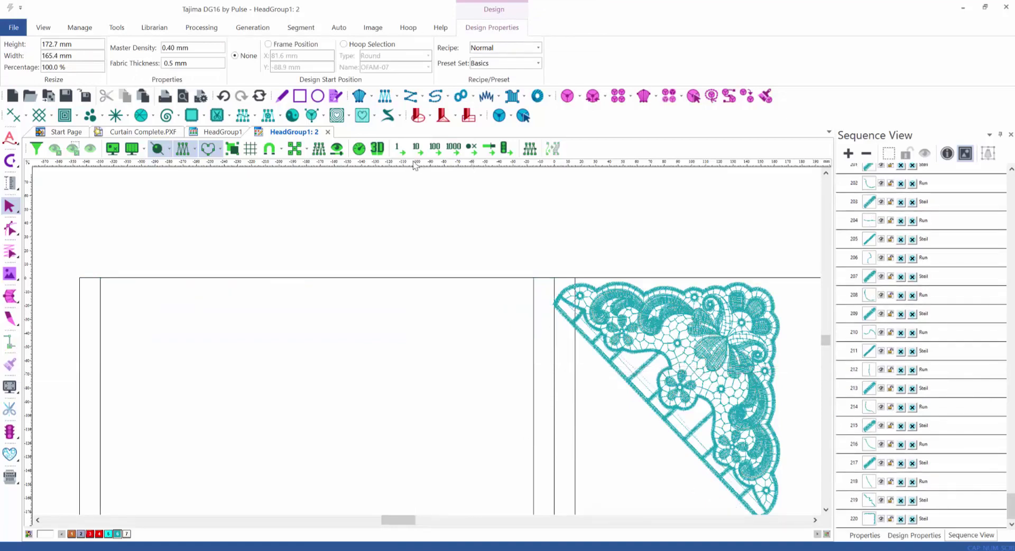
Close the edited corner design and save the head group project as Curtain 2.hgproj, replacing the existing file.
{"action": "left_click", "coordinate": [328, 132]}
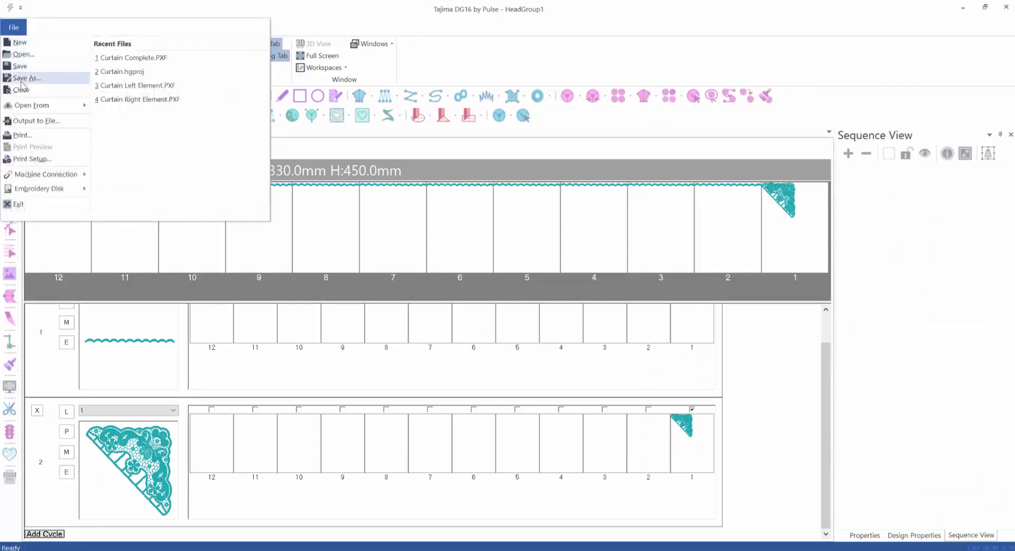
{"action": "left_click", "coordinate": [21, 80]}
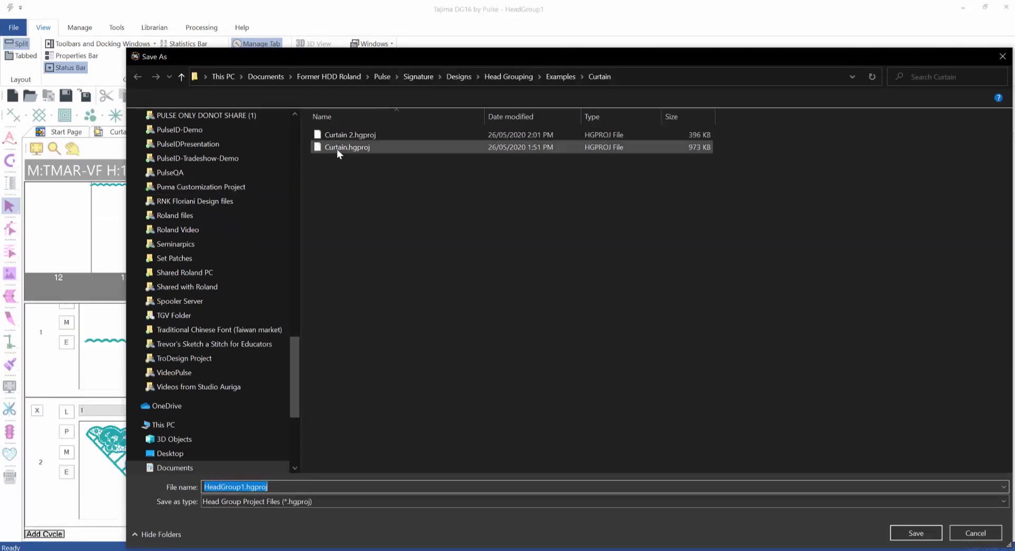
{"action": "left_click", "coordinate": [343, 137]}
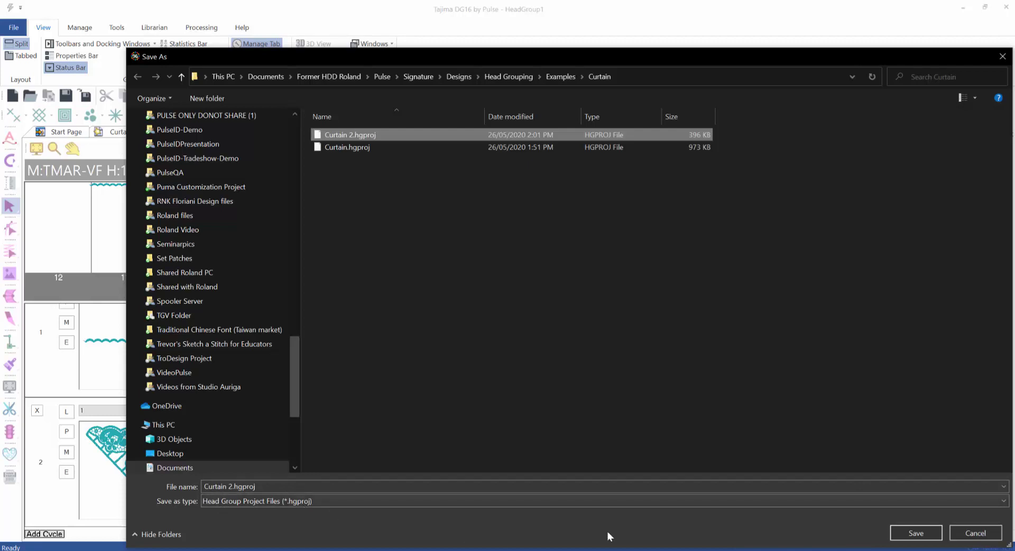
{"action": "left_click", "coordinate": [929, 536]}
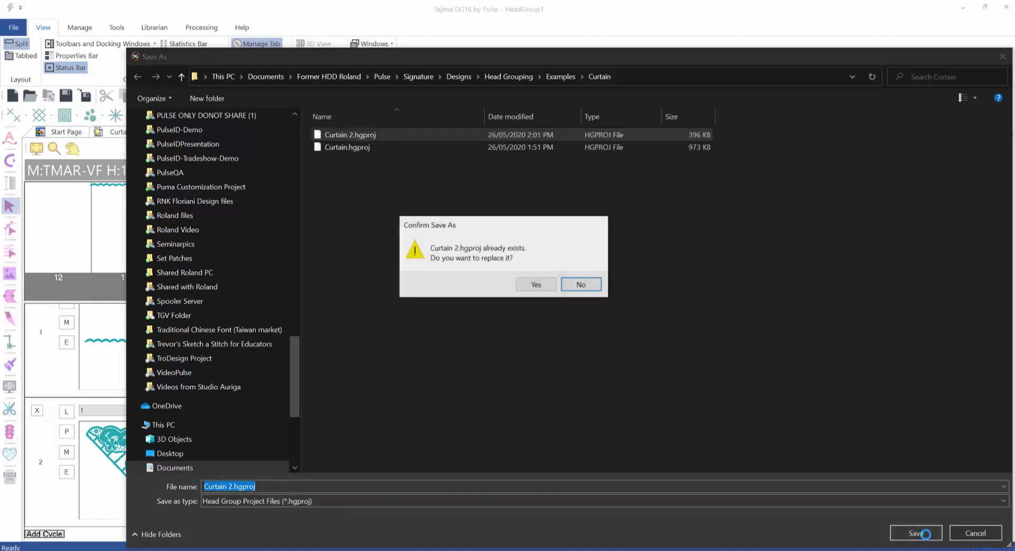
{"action": "left_click", "coordinate": [536, 284]}
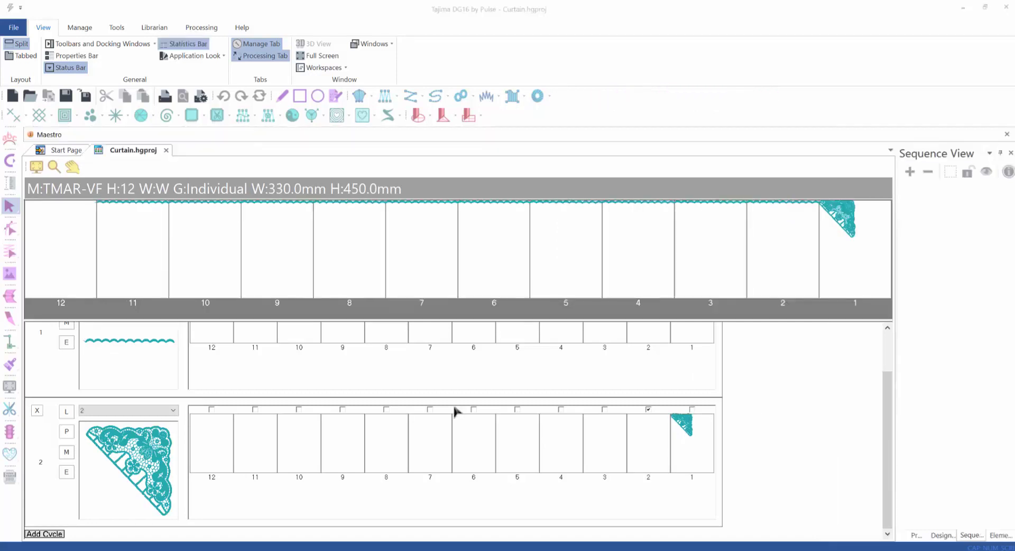
Add a third cycle and load Curtain Corner Left.PXF from the Examples > Curtain folder into it, assigned to head 11.
{"action": "left_click", "coordinate": [56, 535]}
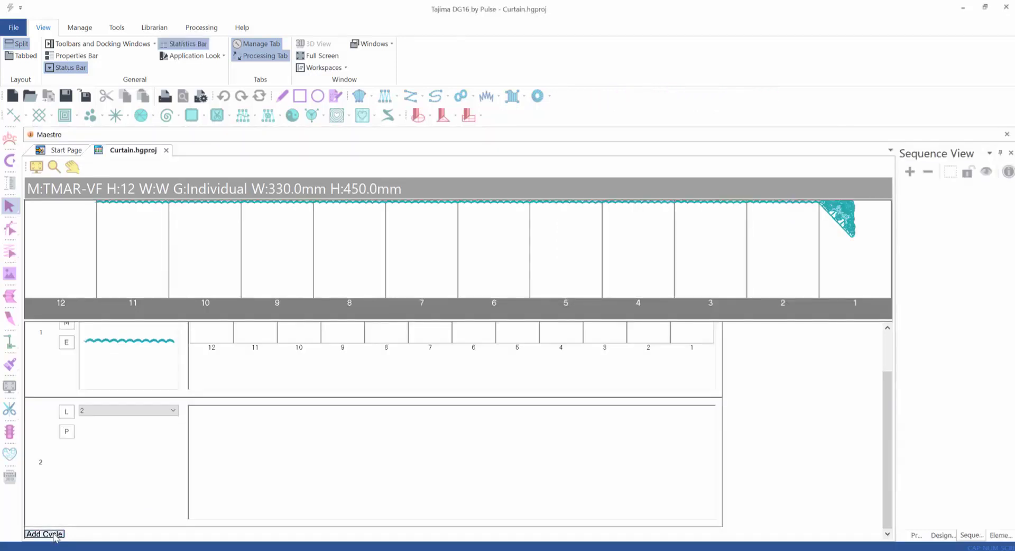
{"action": "scroll", "coordinate": [198, 474], "scroll_direction": "down", "scroll_amount": 2}
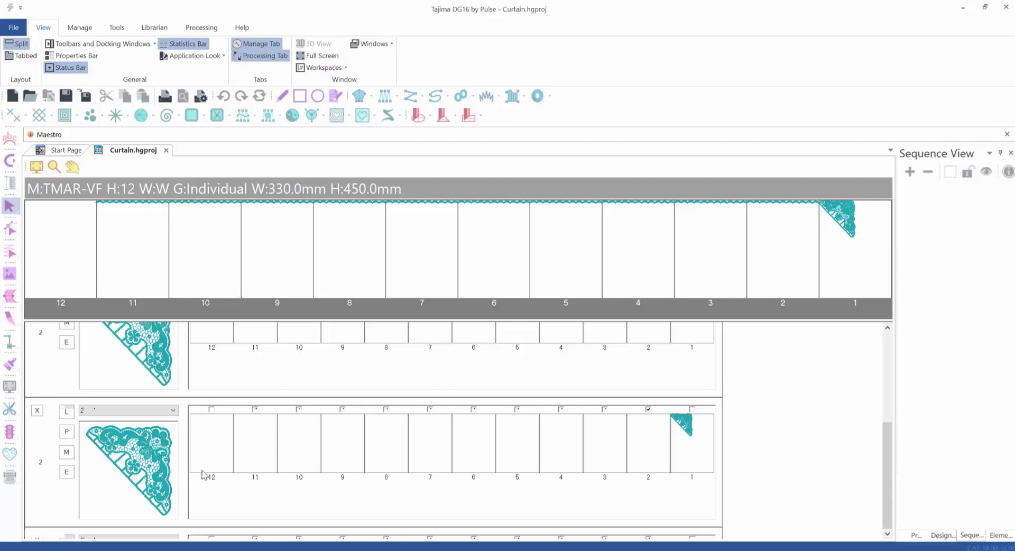
{"action": "scroll", "coordinate": [203, 474], "scroll_direction": "down", "scroll_amount": 2}
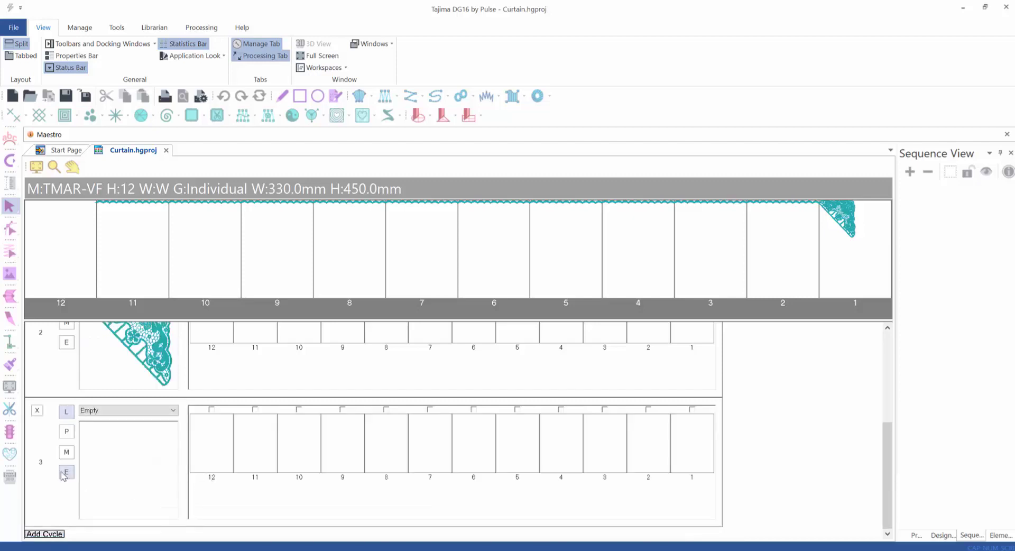
{"action": "left_click", "coordinate": [66, 413]}
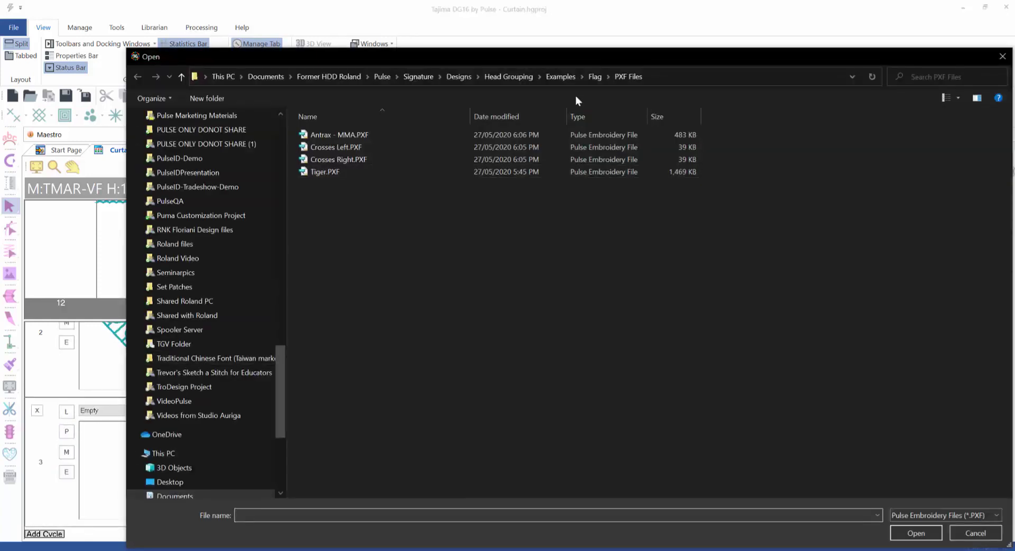
{"action": "left_click", "coordinate": [560, 76]}
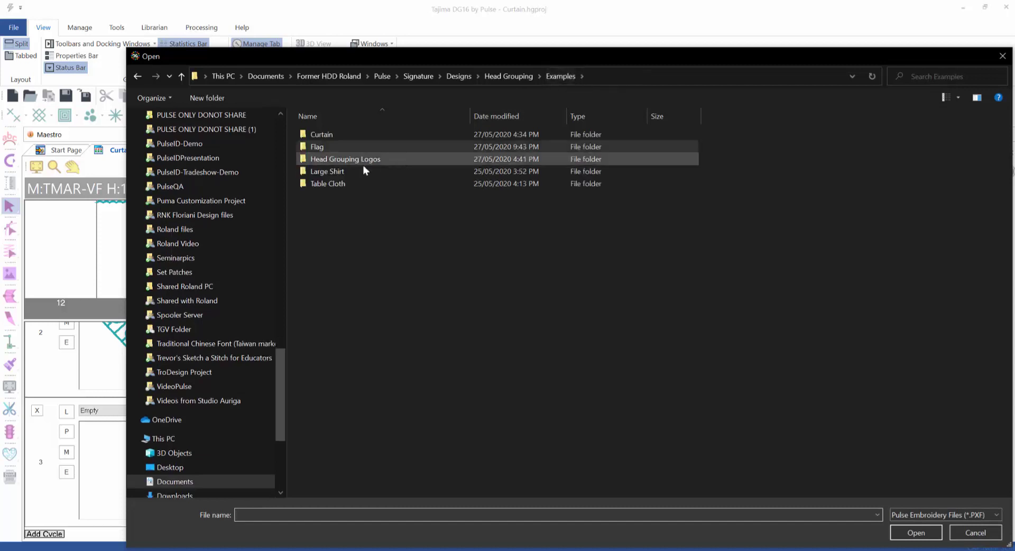
{"action": "double_click", "coordinate": [360, 136]}
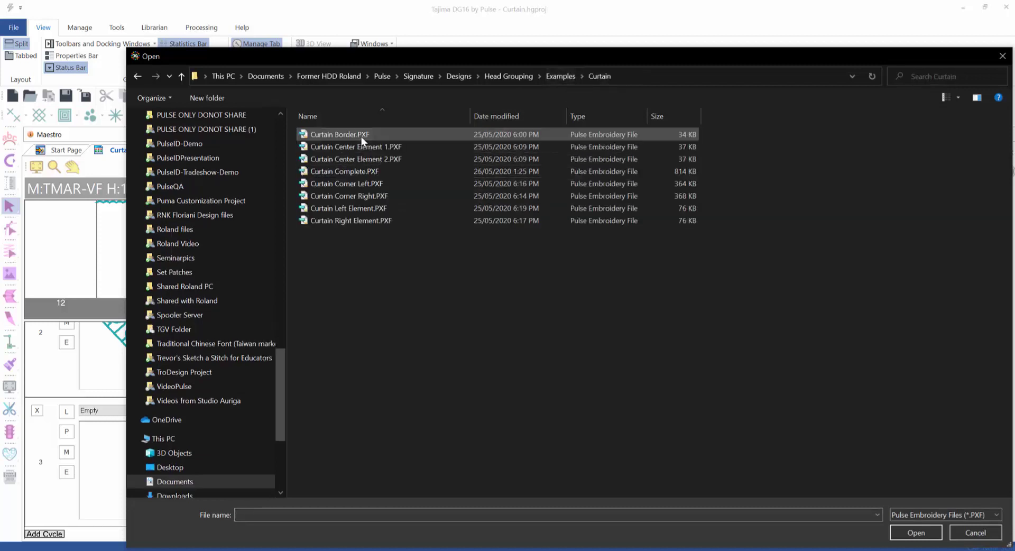
{"action": "left_click", "coordinate": [398, 183]}
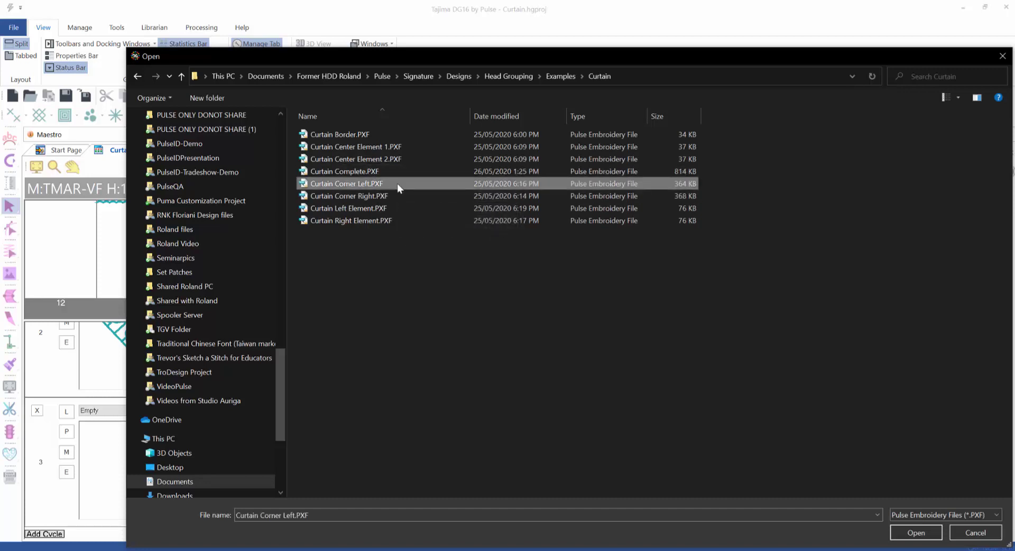
{"action": "left_click", "coordinate": [906, 532]}
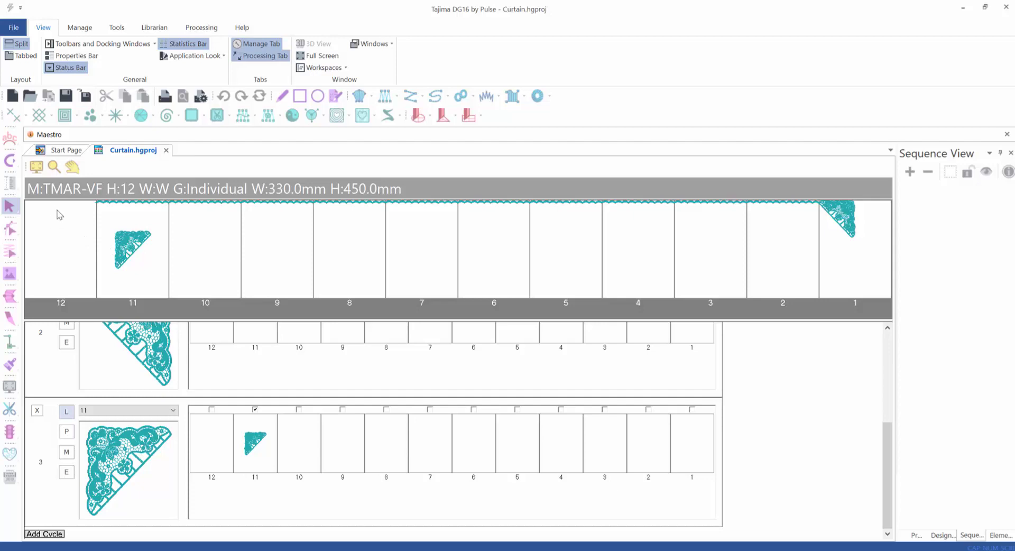
Open cycle 3's left corner design for editing and paste the copied border with its reference rectangle.
{"action": "left_click", "coordinate": [67, 472]}
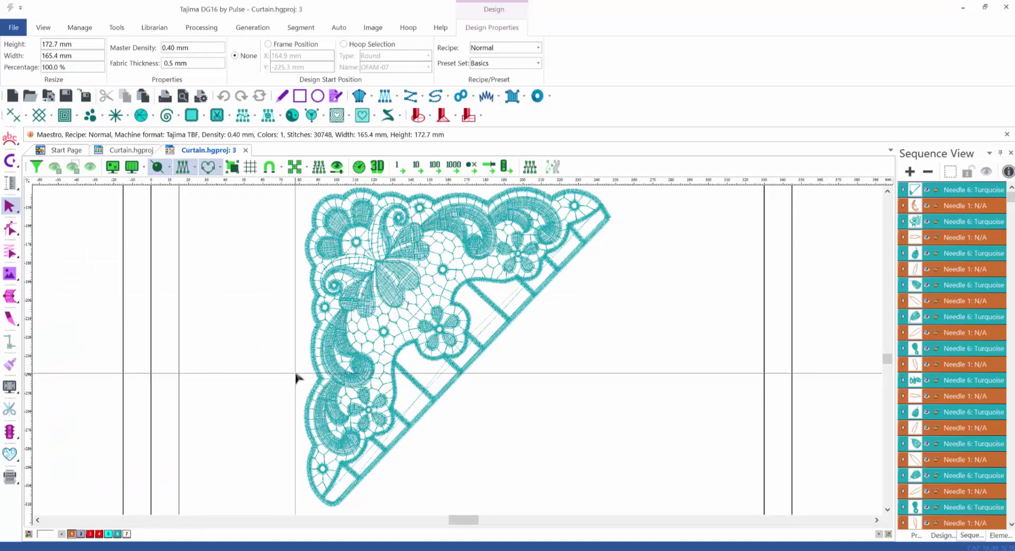
{"action": "scroll", "coordinate": [297, 378], "scroll_direction": "up", "scroll_amount": 2}
{"action": "scroll", "coordinate": [297, 378], "scroll_direction": "down", "scroll_amount": 5}
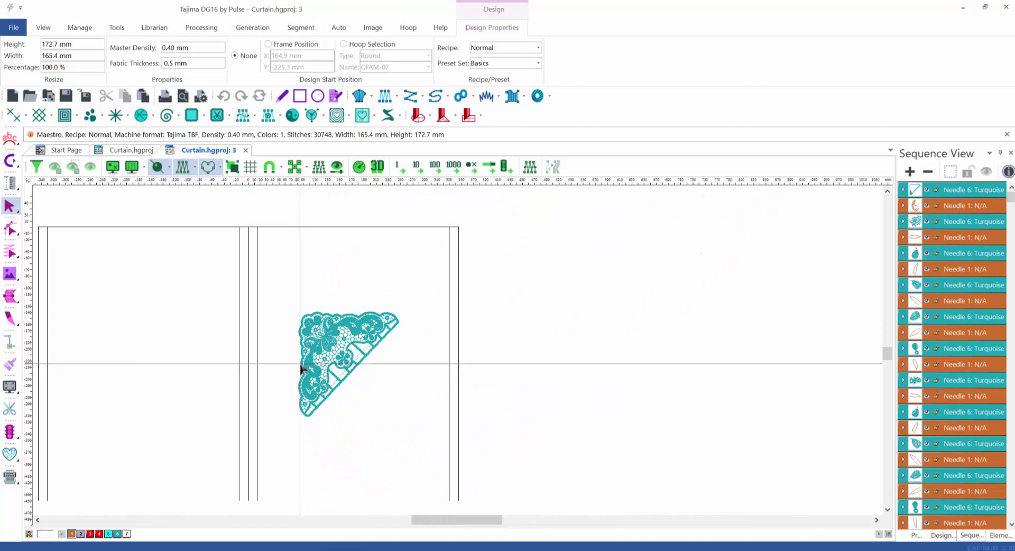
{"action": "key", "text": "ctrl+v"}
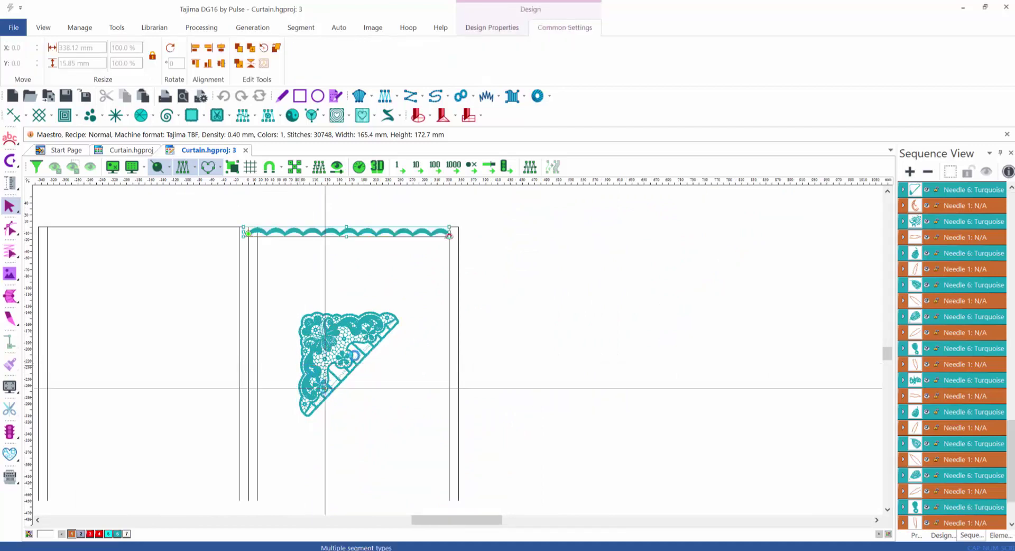
Select the whole left lace corner and move it up and left so its upper-right tip meets the border's left end.
{"action": "scroll", "coordinate": [272, 227], "scroll_direction": "up", "scroll_amount": 4}
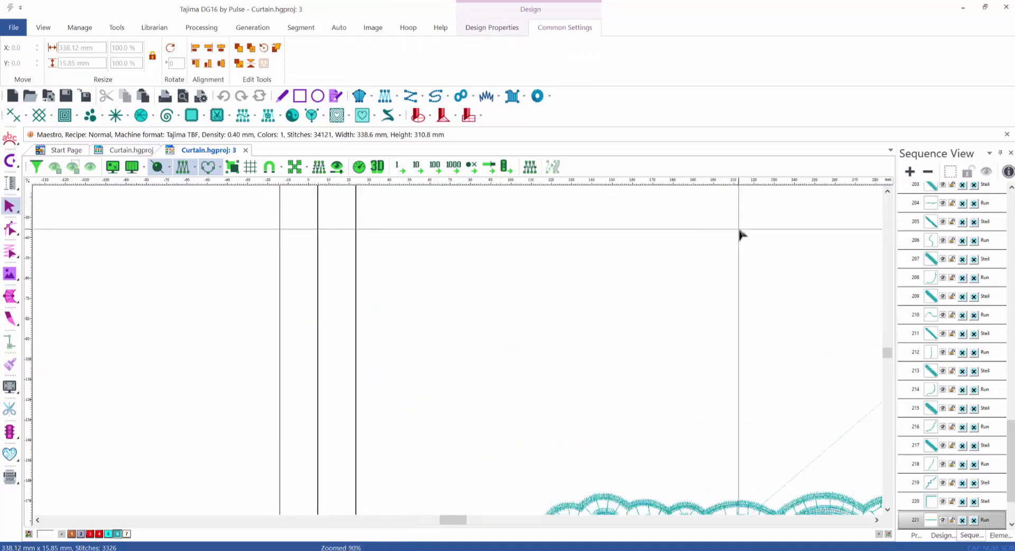
{"action": "scroll", "coordinate": [740, 234], "scroll_direction": "down", "scroll_amount": 3}
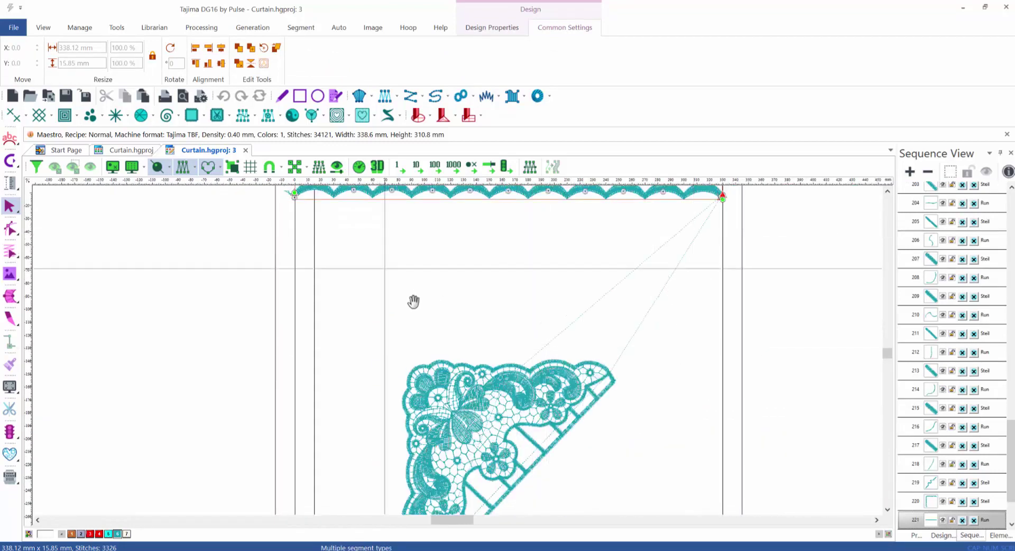
{"action": "left_click_drag", "start_coordinate": [414, 301], "coordinate": [324, 520]}
{"action": "scroll", "coordinate": [641, 376], "scroll_direction": "down", "scroll_amount": 2}
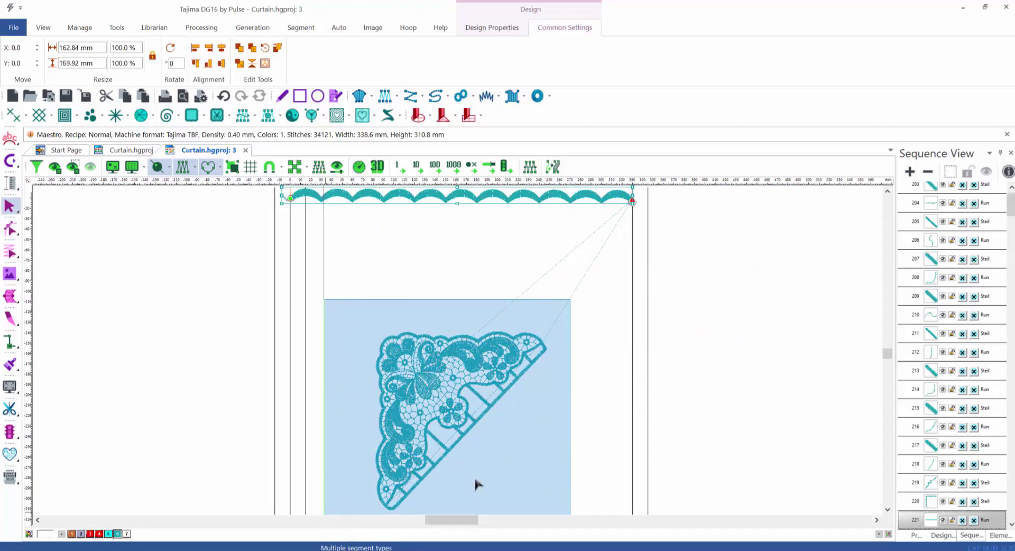
{"action": "left_click_drag", "start_coordinate": [459, 477], "coordinate": [269, 344]}
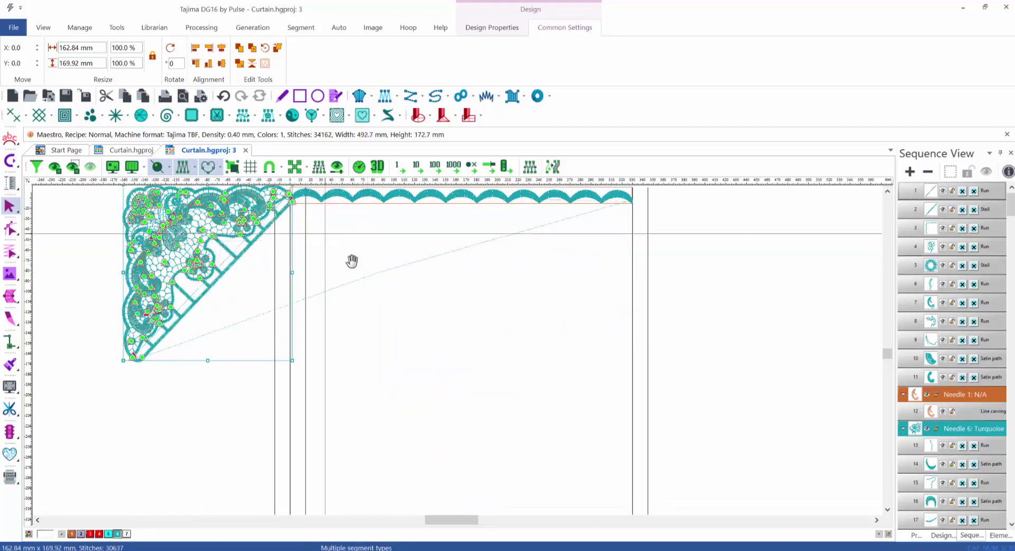
Fine-adjust the left lace corner's position so its tip overlaps the first scallop's lower end at the 0 mm guide.
{"action": "left_click_drag", "start_coordinate": [351, 260], "coordinate": [476, 367]}
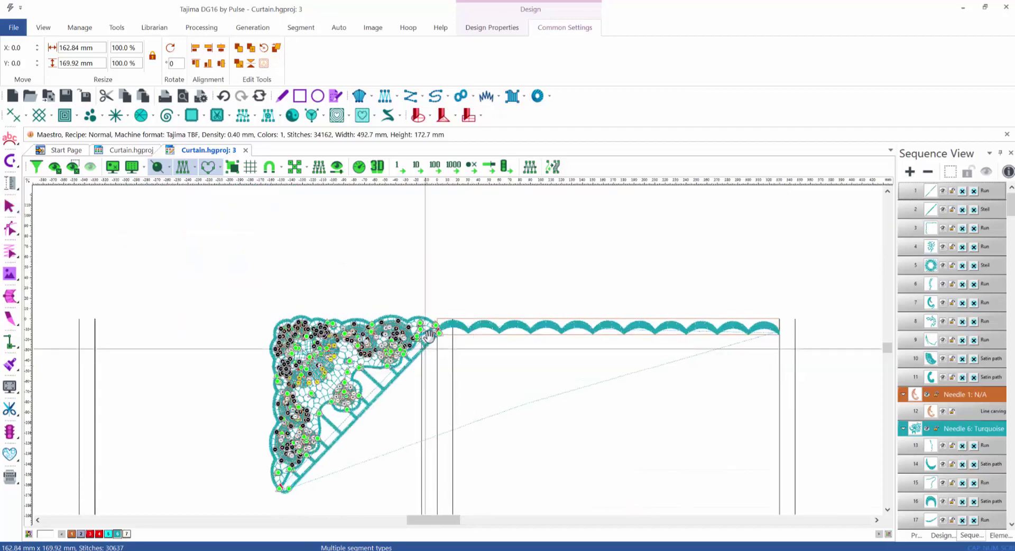
{"action": "scroll", "coordinate": [425, 344], "scroll_direction": "up", "scroll_amount": 5}
{"action": "scroll", "coordinate": [426, 334], "scroll_direction": "up", "scroll_amount": 4}
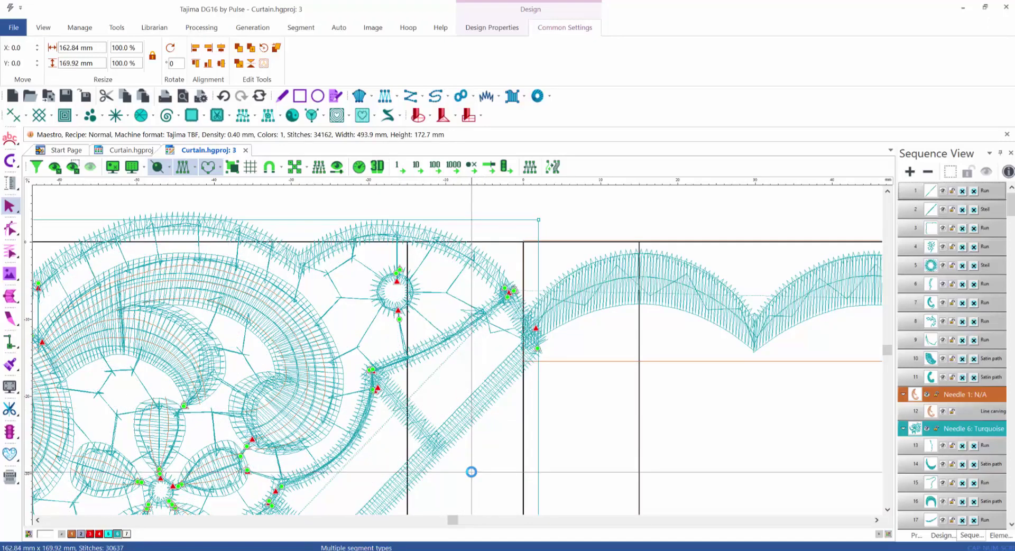
{"action": "key", "text": "Left"}
{"action": "key", "text": "Up"}
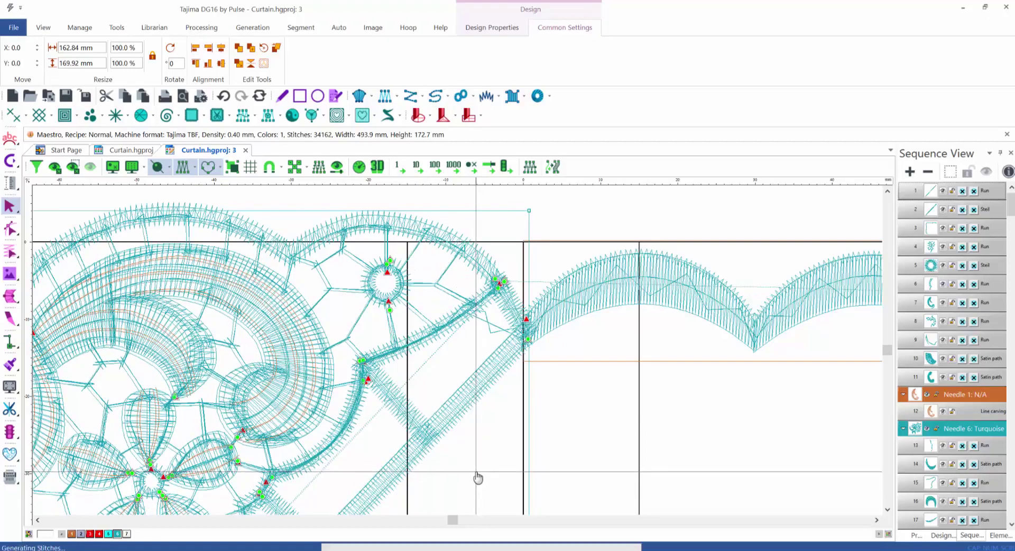
{"action": "key", "text": "Left"}
{"action": "key", "text": "Down"}
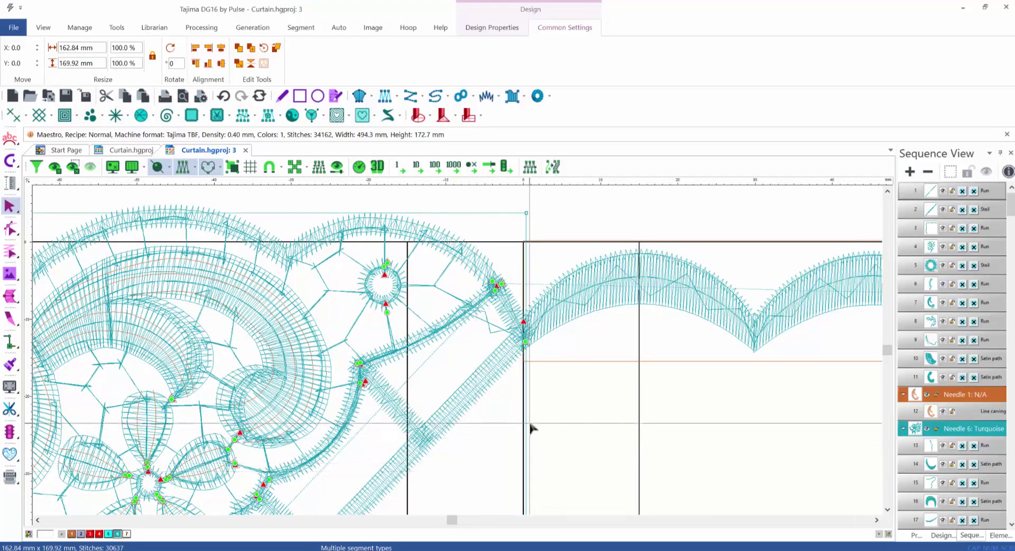
Delete the pasted border and reference rectangle from cycle 3's design and return to the head group project.
{"action": "scroll", "coordinate": [531, 427], "scroll_direction": "down", "scroll_amount": 2}
{"action": "scroll", "coordinate": [531, 428], "scroll_direction": "down", "scroll_amount": 4}
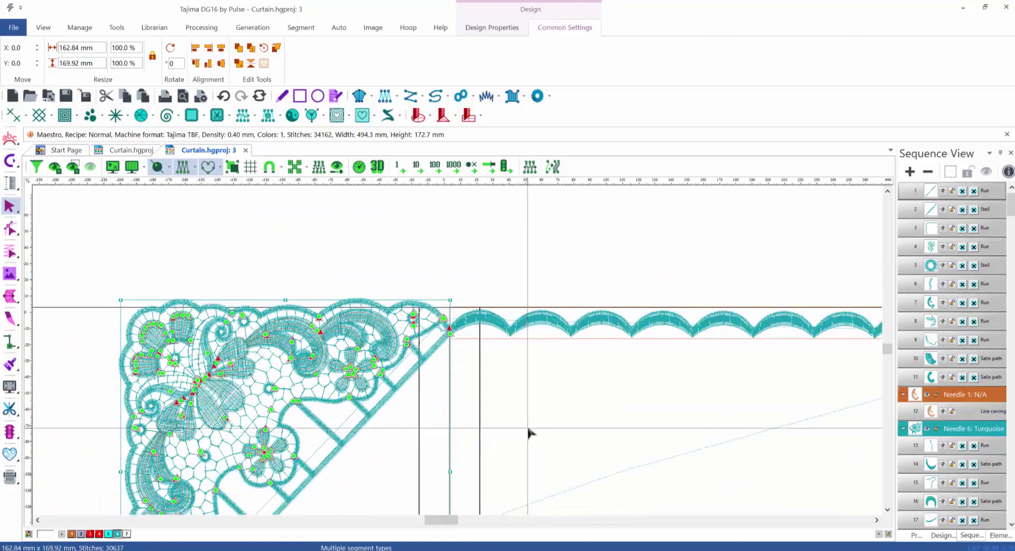
{"action": "left_click_drag", "start_coordinate": [527, 289], "coordinate": [767, 468]}
{"action": "left_click", "coordinate": [767, 469]}
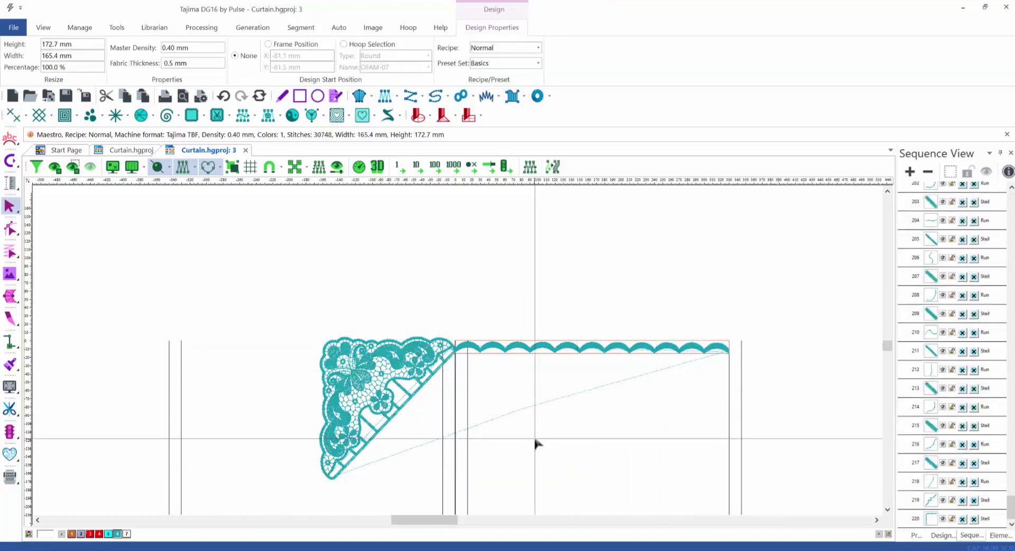
{"action": "key", "text": "Delete"}
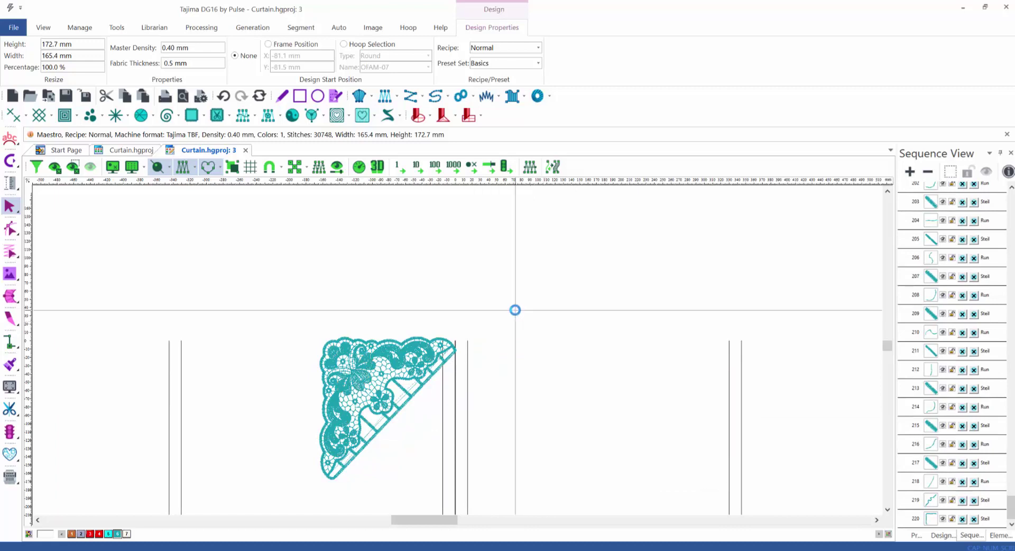
{"action": "left_click", "coordinate": [125, 151]}
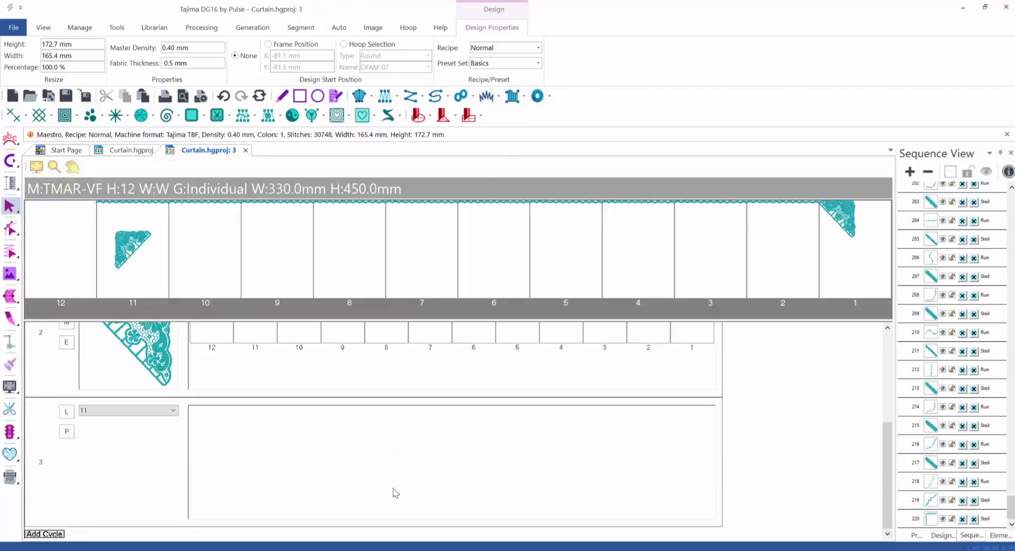
Switch to the Curtain 2.hgproj project and add a fourth cycle.
{"action": "key", "text": "ctrl+Tab"}
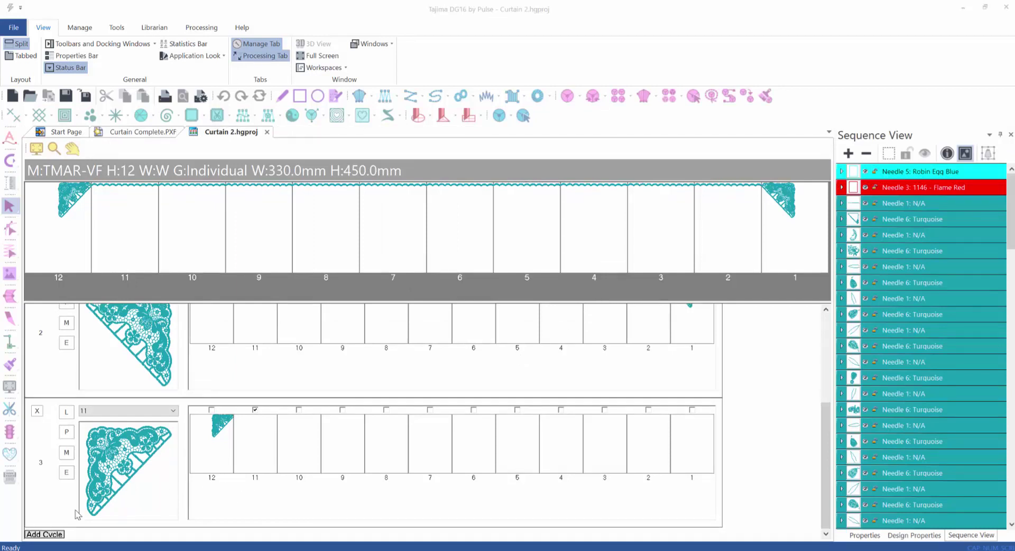
{"action": "left_click", "coordinate": [45, 534]}
{"action": "left_click", "coordinate": [45, 534]}
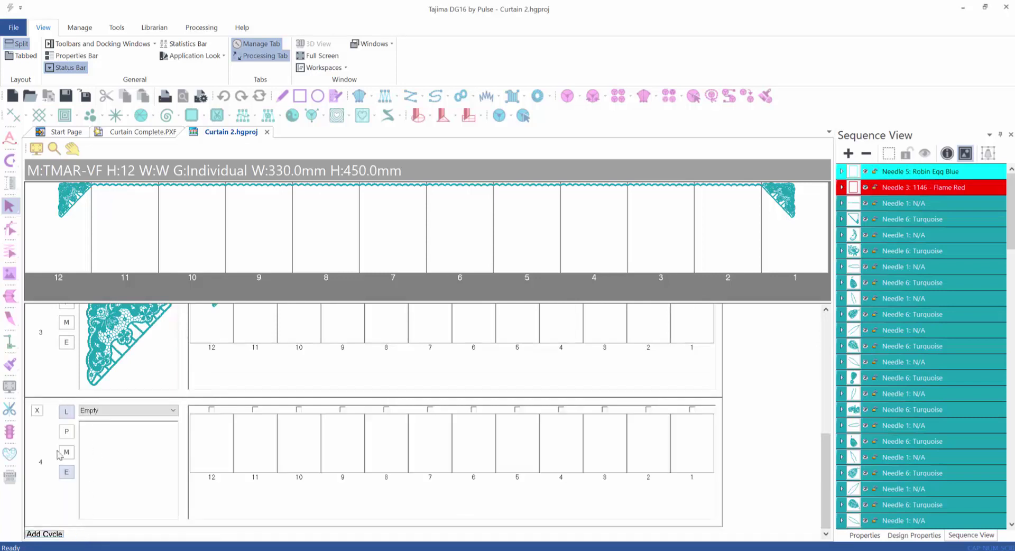
Load Curtain Left Element.PXF as the design for cycle 4.
{"action": "left_click", "coordinate": [64, 414]}
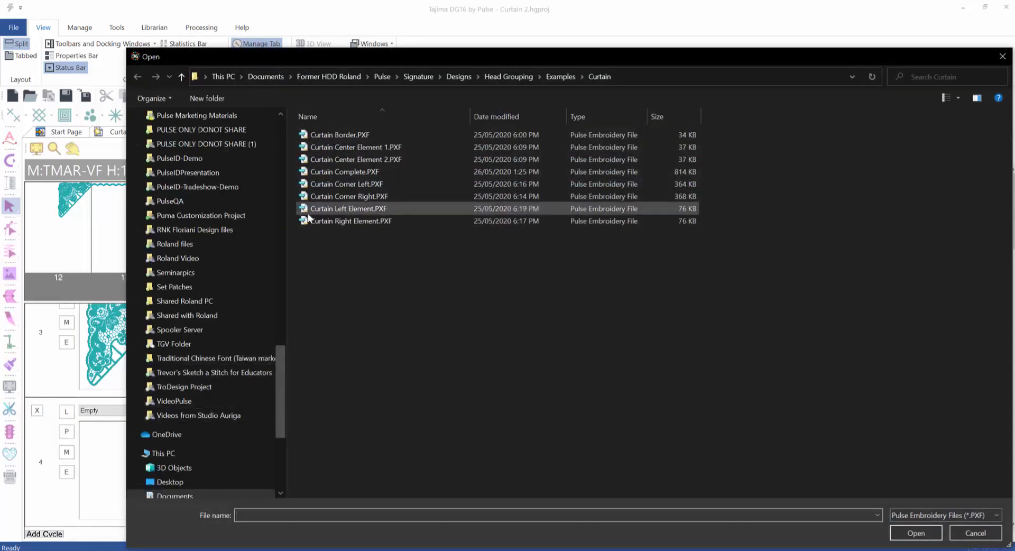
{"action": "left_click", "coordinate": [341, 213]}
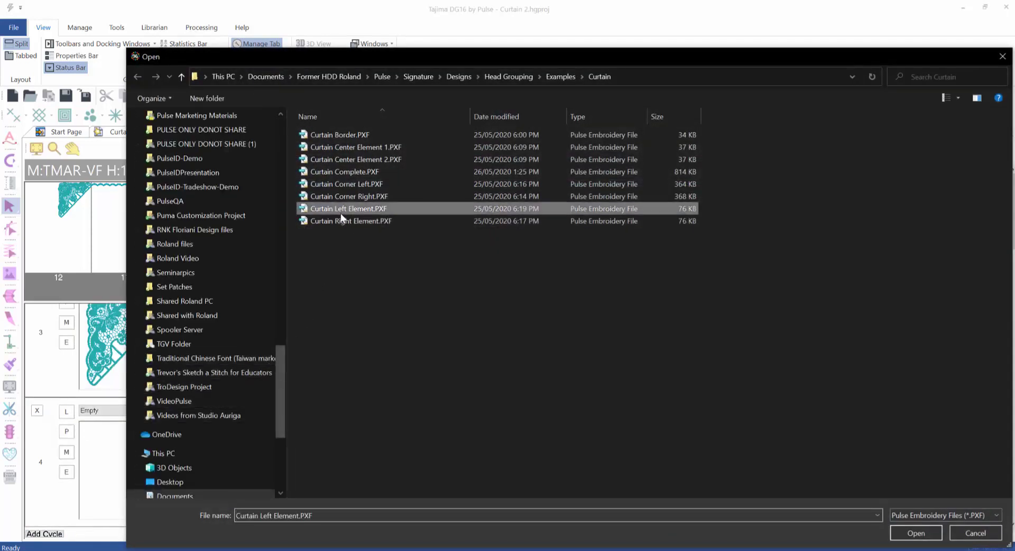
{"action": "left_click", "coordinate": [924, 534]}
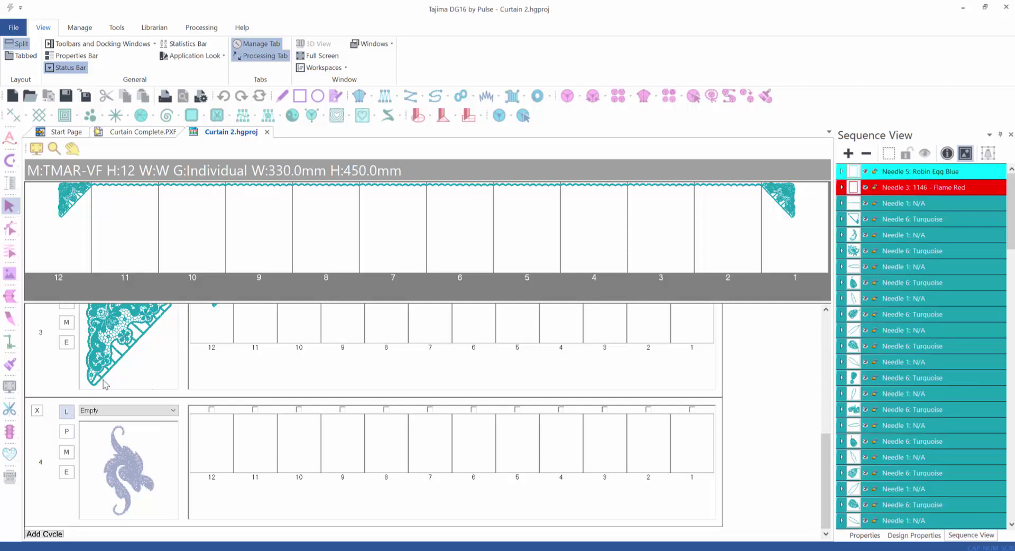
Open cycle 3's design and draw a reference rectangle about 509 by 173 mm from the lace corner's upper-left extent to the far frame line.
{"action": "left_click", "coordinate": [66, 342]}
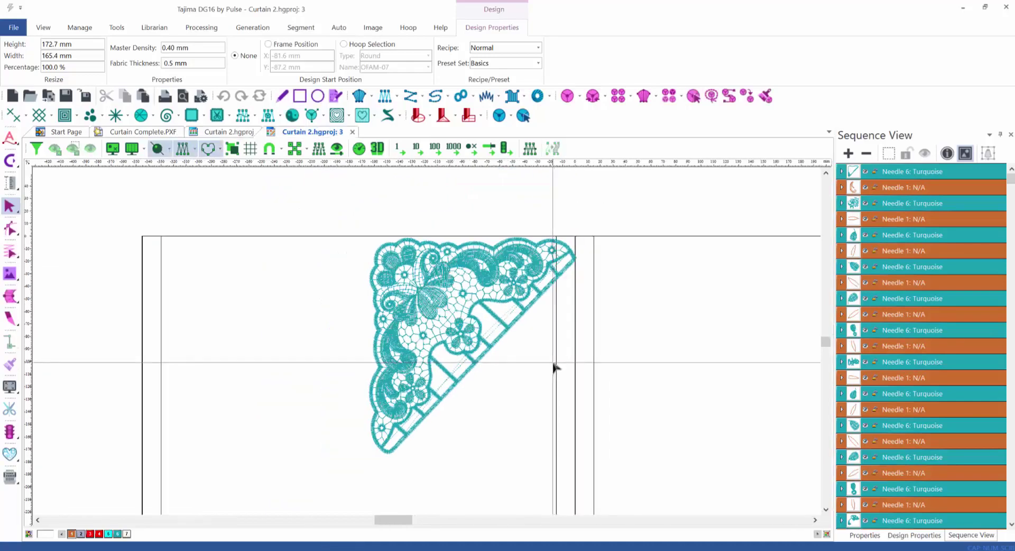
{"action": "scroll", "coordinate": [693, 483], "scroll_direction": "down", "scroll_amount": 1}
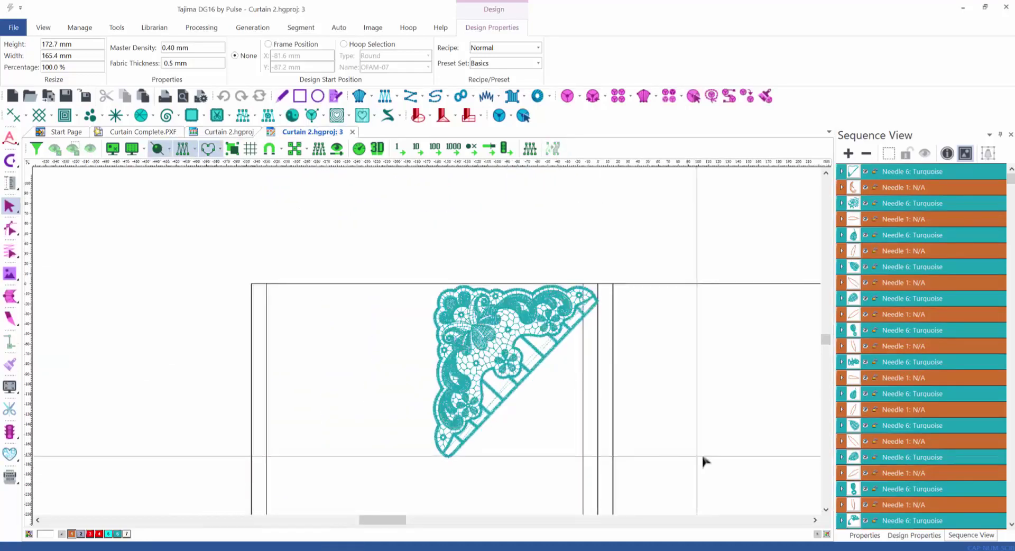
{"action": "left_click_drag", "start_coordinate": [620, 433], "coordinate": [544, 408]}
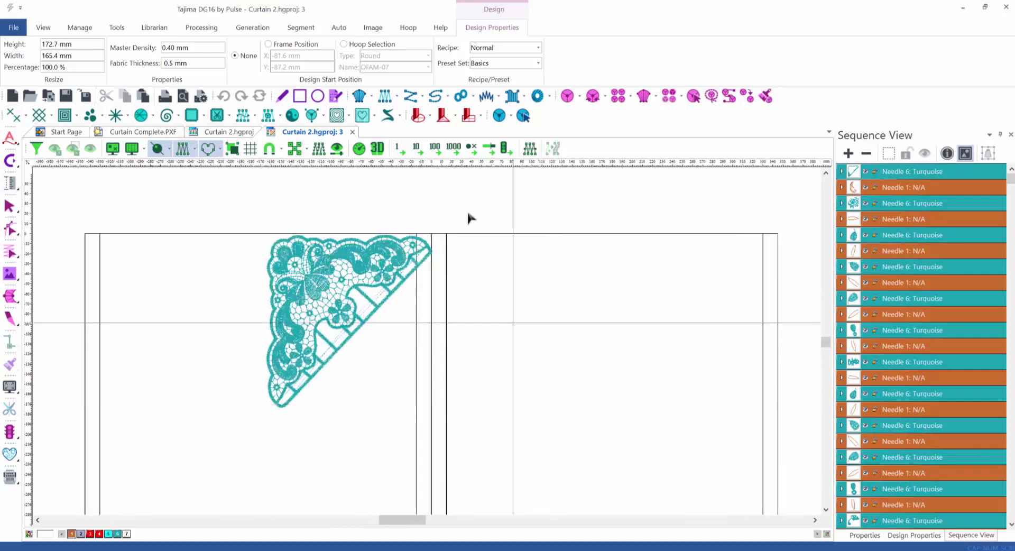
{"action": "left_click", "coordinate": [299, 95]}
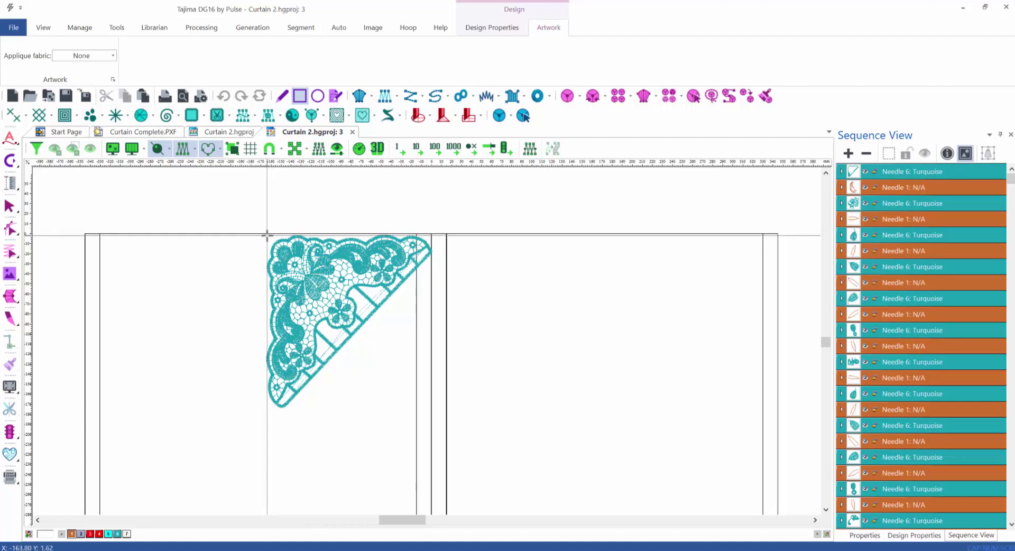
{"action": "mouse_move", "coordinate": [267, 233]}
{"action": "left_mouse_down"}
{"action": "mouse_move", "coordinate": [752, 376]}
{"action": "mouse_move", "coordinate": [775, 407]}
{"action": "left_mouse_up"}
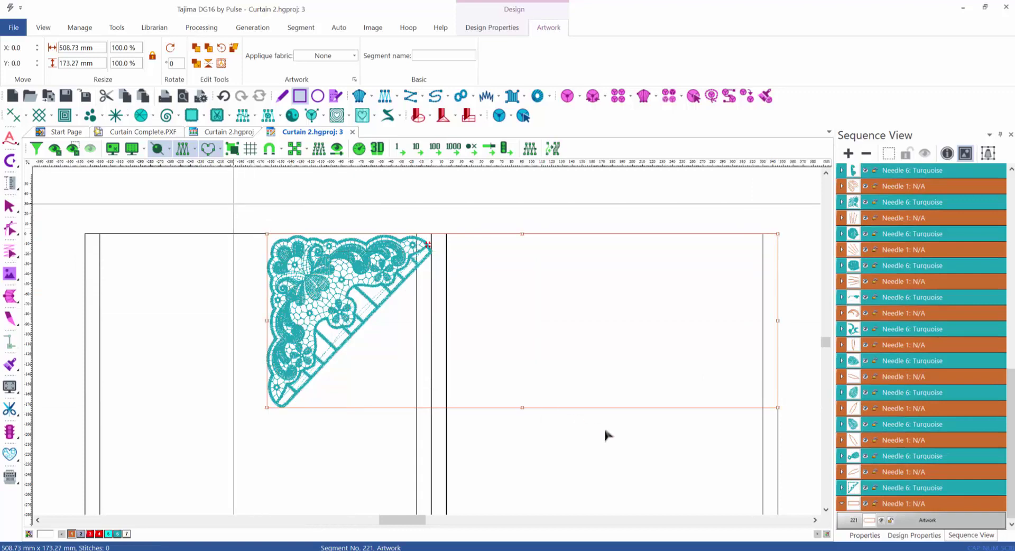
Copy the lace corner together with the reference rectangle and close cycle 3's design without saving the changes.
{"action": "left_click_drag", "start_coordinate": [605, 435], "coordinate": [619, 439]}
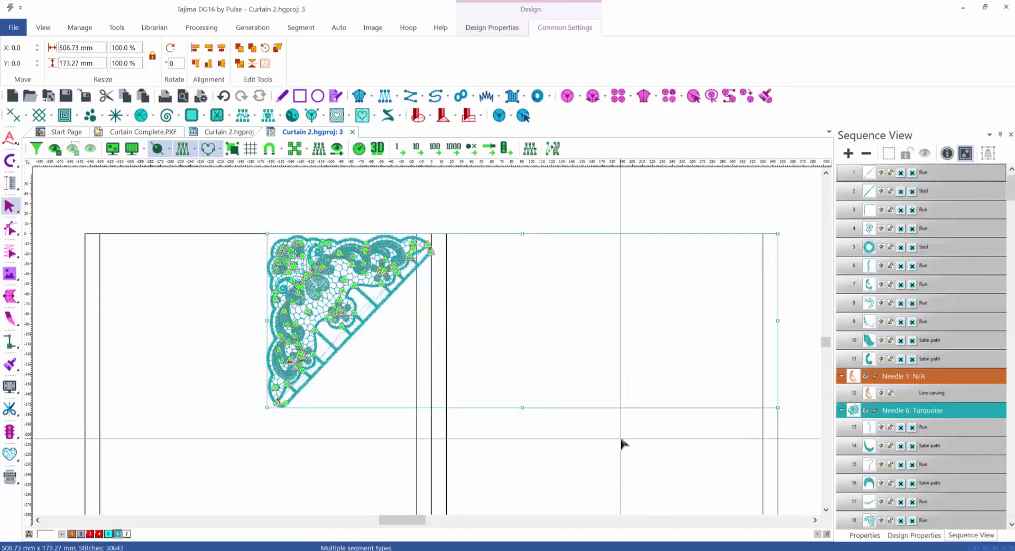
{"action": "left_click", "coordinate": [352, 132]}
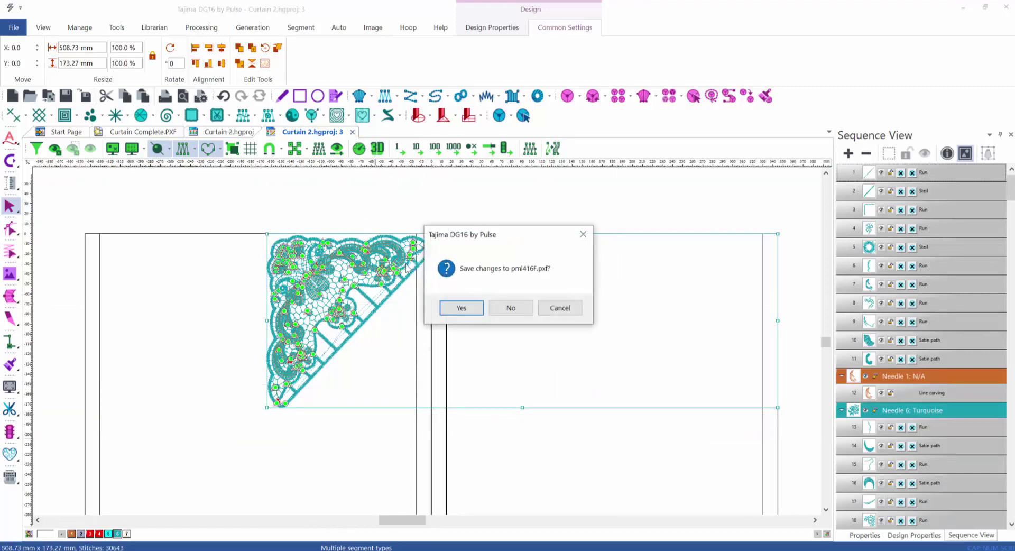
{"action": "left_click", "coordinate": [491, 308]}
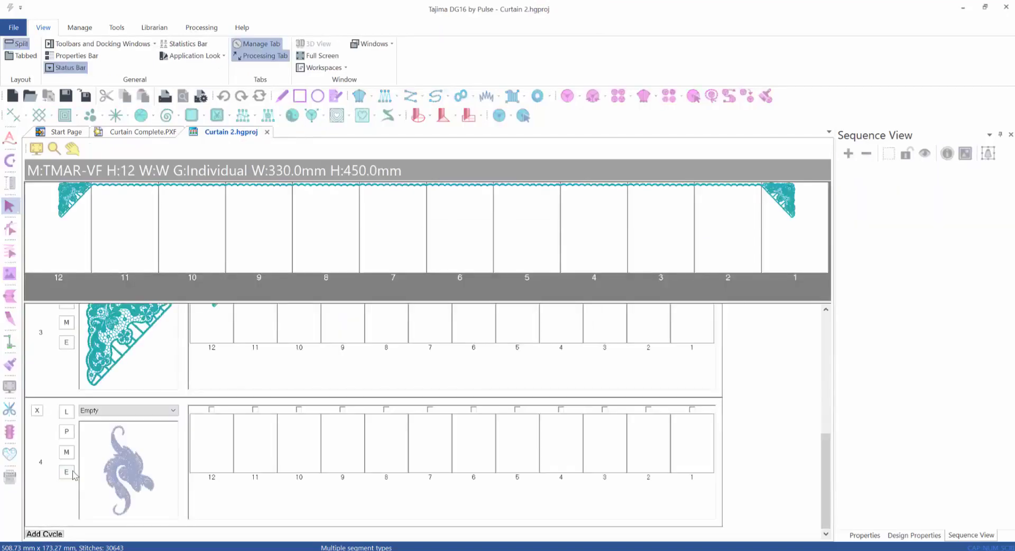
Open cycle 4's design for editing and paste the copied lace corner and reference rectangle above the left element.
{"action": "left_click", "coordinate": [69, 473]}
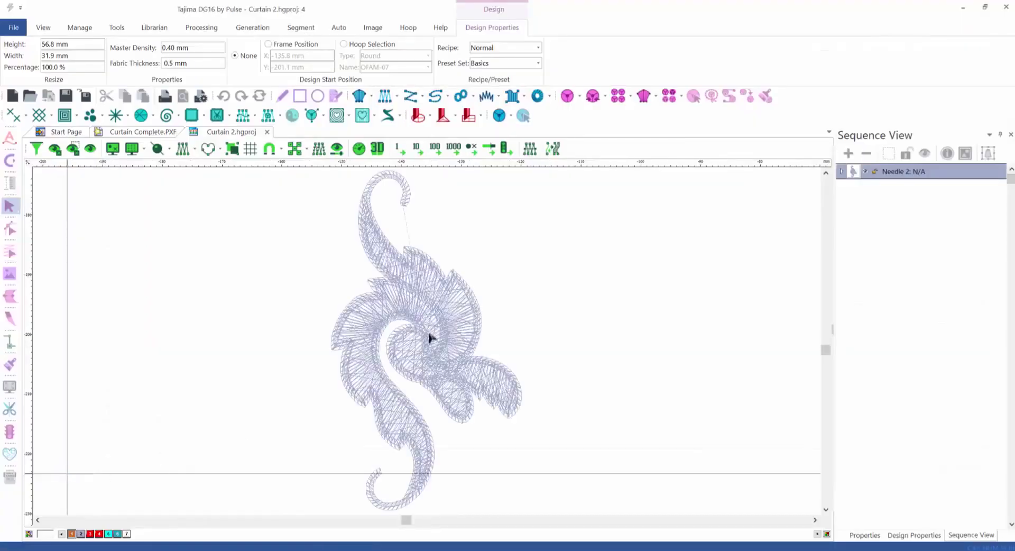
{"action": "scroll", "coordinate": [521, 310], "scroll_direction": "down", "scroll_amount": 6}
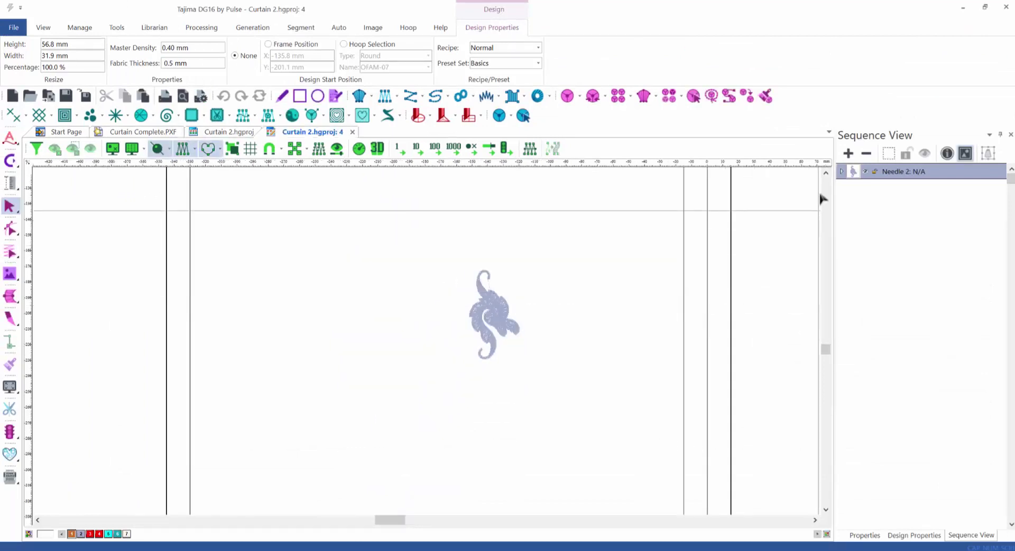
{"action": "left_click", "coordinate": [825, 173]}
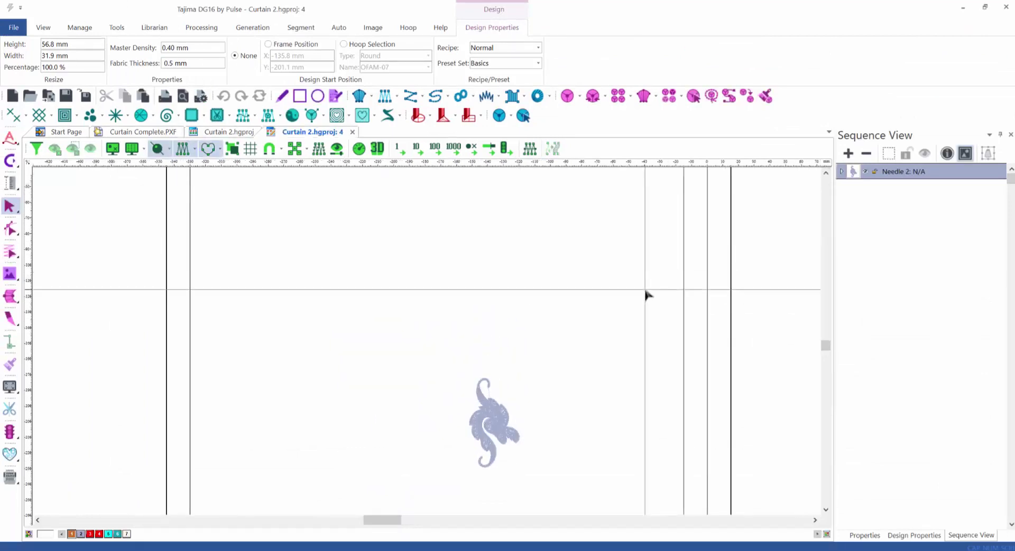
{"action": "scroll", "coordinate": [720, 249], "scroll_direction": "down", "scroll_amount": 1}
{"action": "left_click_drag", "start_coordinate": [720, 249], "coordinate": [682, 336]}
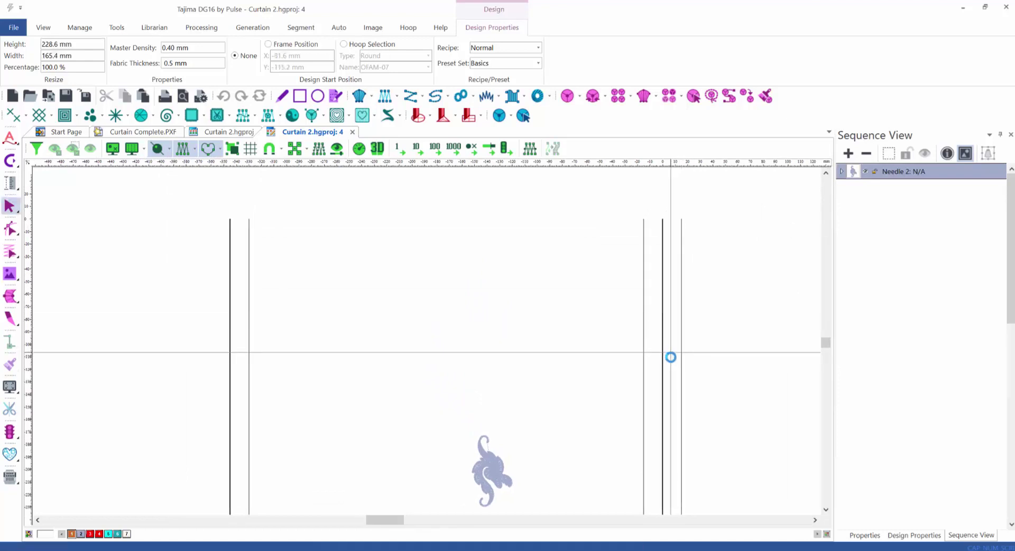
{"action": "key", "text": "ctrl+v"}
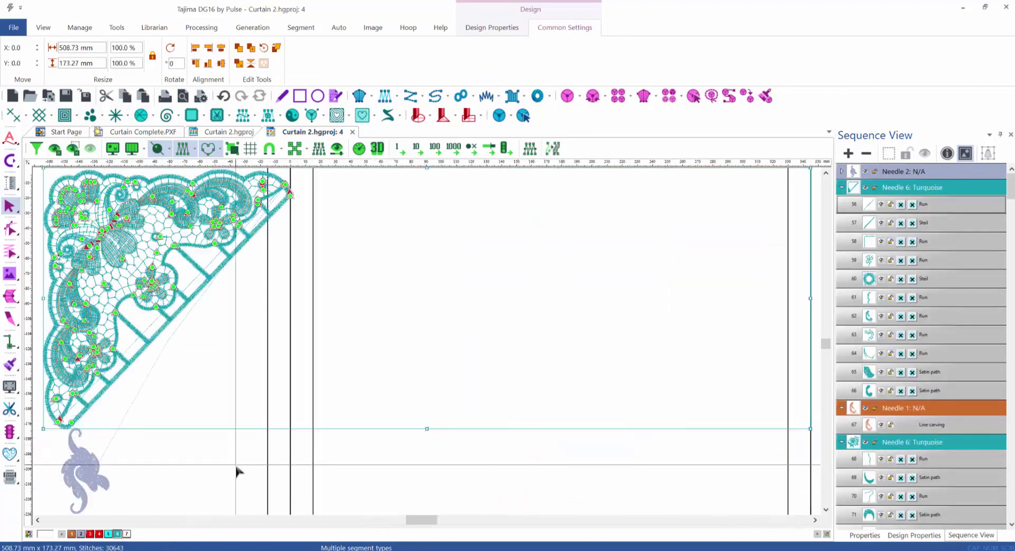
Move the left element about 13 mm left and 26 mm down, below the corner's lower tip and flush with the rectangle's left edge.
{"action": "scroll", "coordinate": [235, 472], "scroll_direction": "down", "scroll_amount": 1}
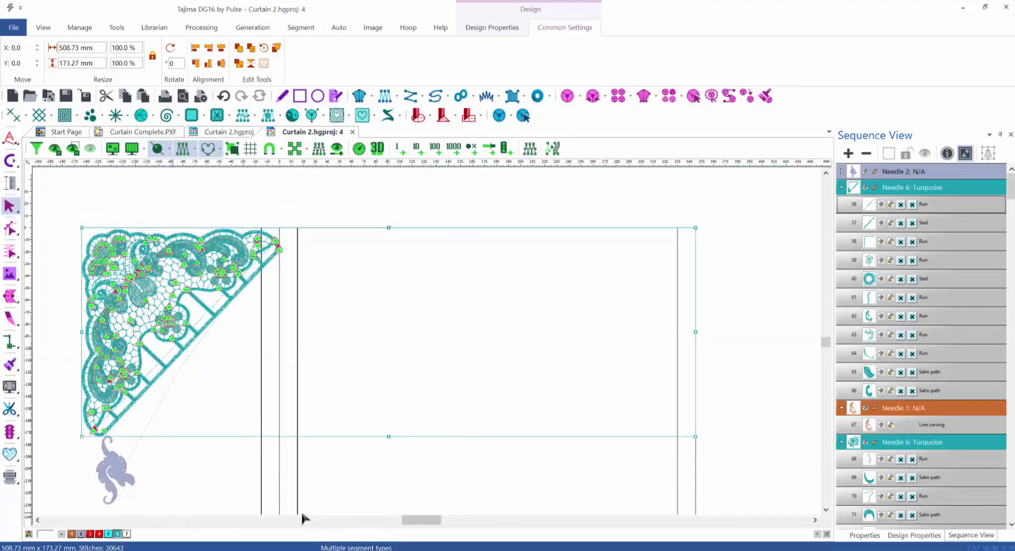
{"action": "left_click_drag", "start_coordinate": [302, 516], "coordinate": [501, 413]}
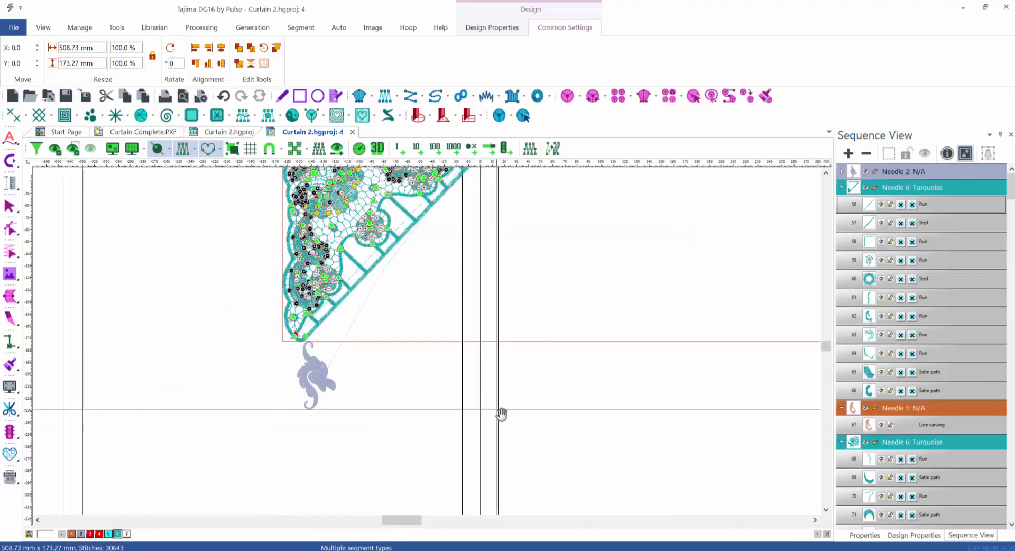
{"action": "key", "text": "Escape"}
{"action": "left_click_drag", "start_coordinate": [271, 426], "coordinate": [331, 345]}
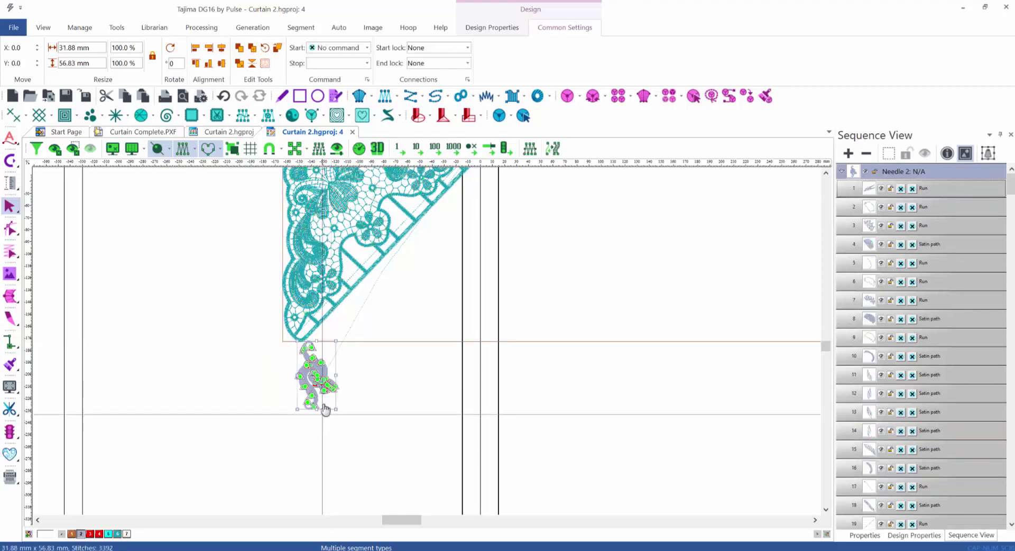
{"action": "left_click_drag", "start_coordinate": [332, 410], "coordinate": [317, 441]}
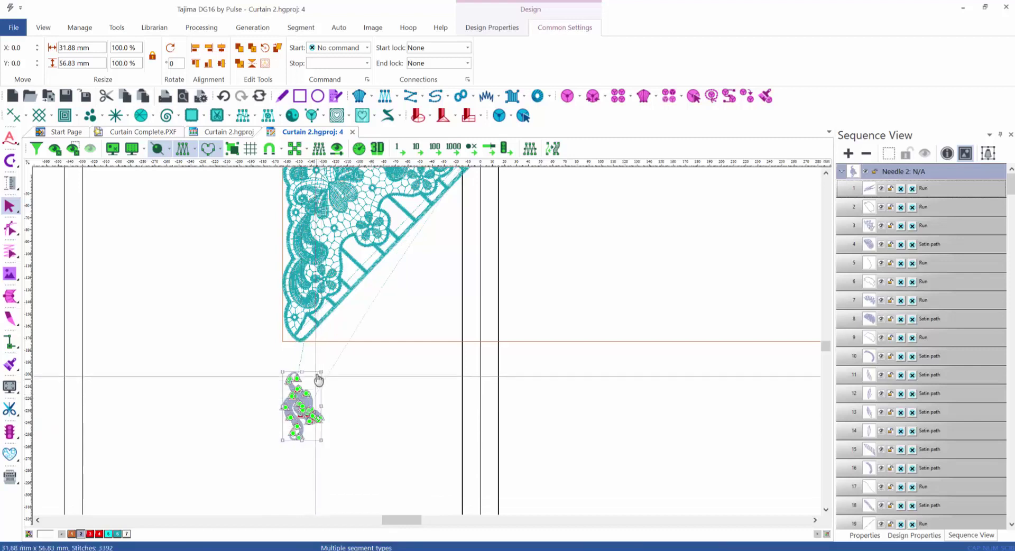
{"action": "left_click_drag", "start_coordinate": [315, 399], "coordinate": [318, 399]}
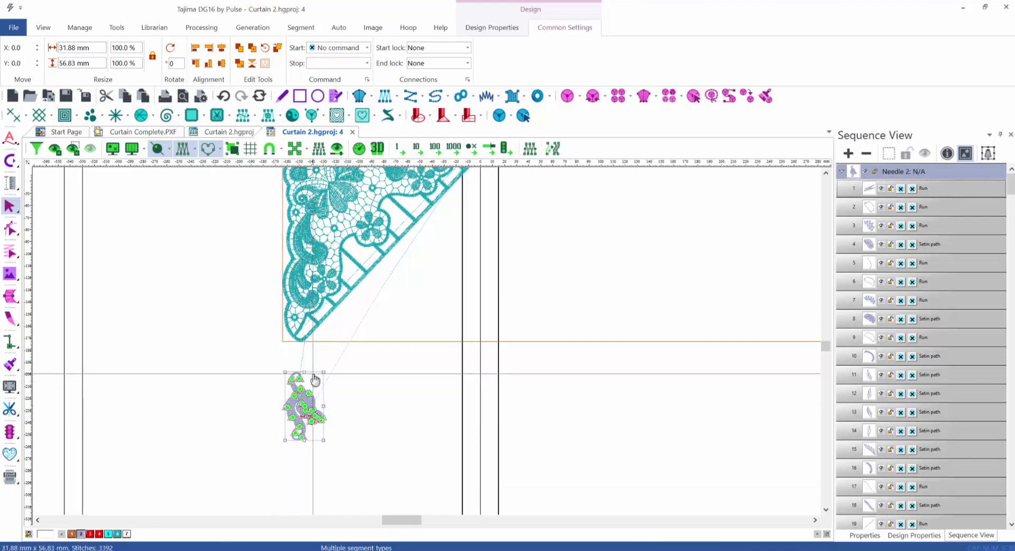
{"action": "left_click_drag", "start_coordinate": [315, 379], "coordinate": [309, 379]}
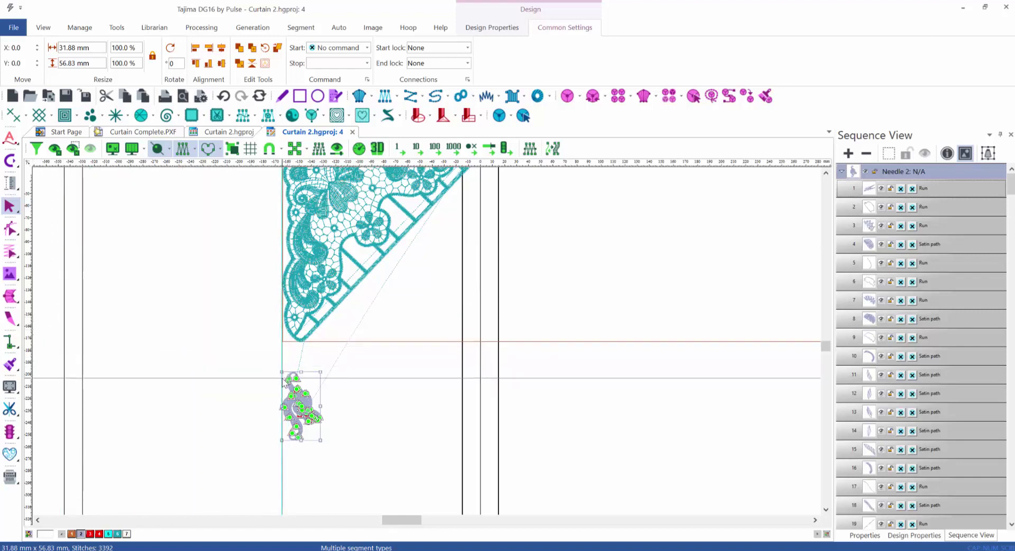
{"action": "left_click", "coordinate": [459, 417]}
Extend the reference rectangle's lower edge down to the left element's lower end, giving it a height of about 256 mm.
{"action": "scroll", "coordinate": [461, 413], "scroll_direction": "down", "scroll_amount": 1}
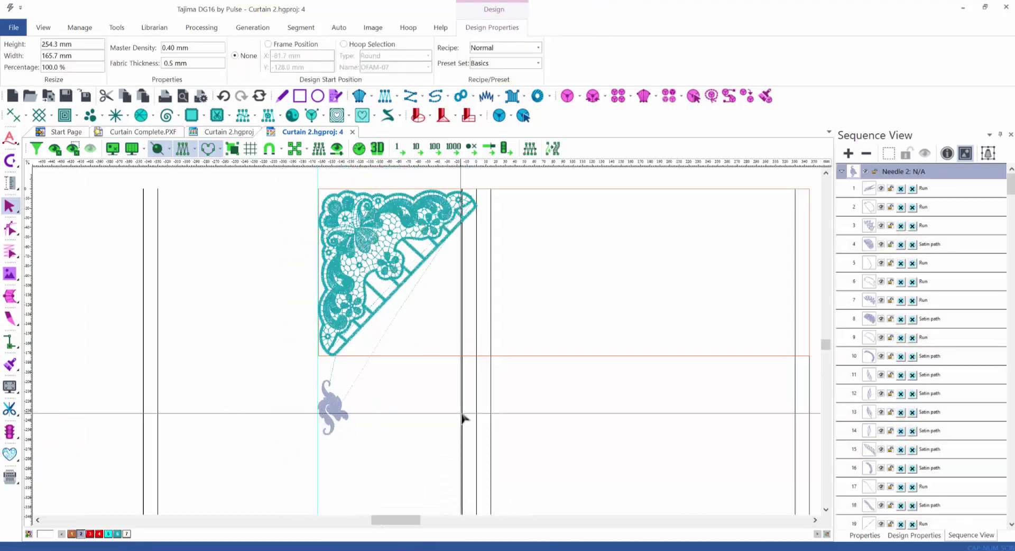
{"action": "left_click", "coordinate": [592, 357]}
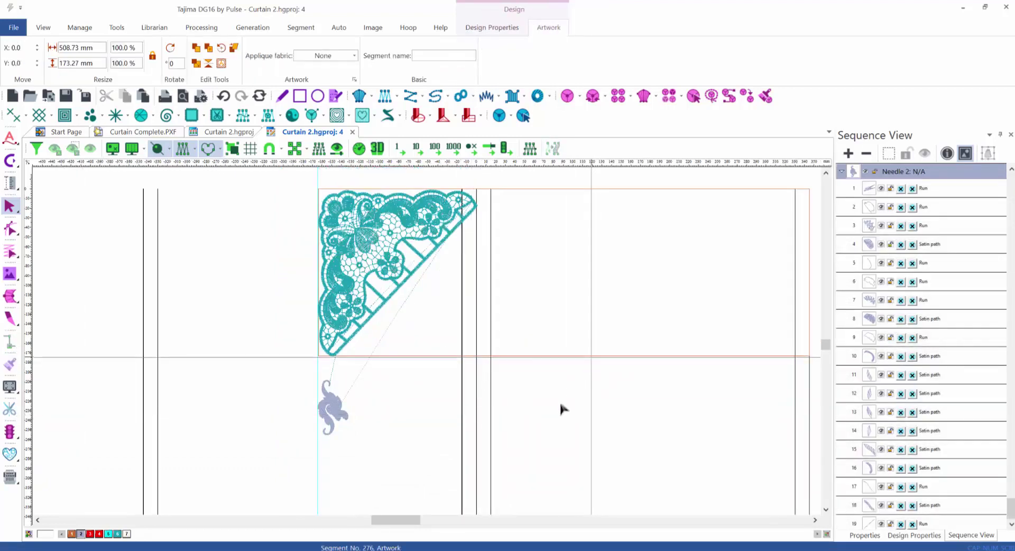
{"action": "left_click_drag", "start_coordinate": [563, 356], "coordinate": [559, 435]}
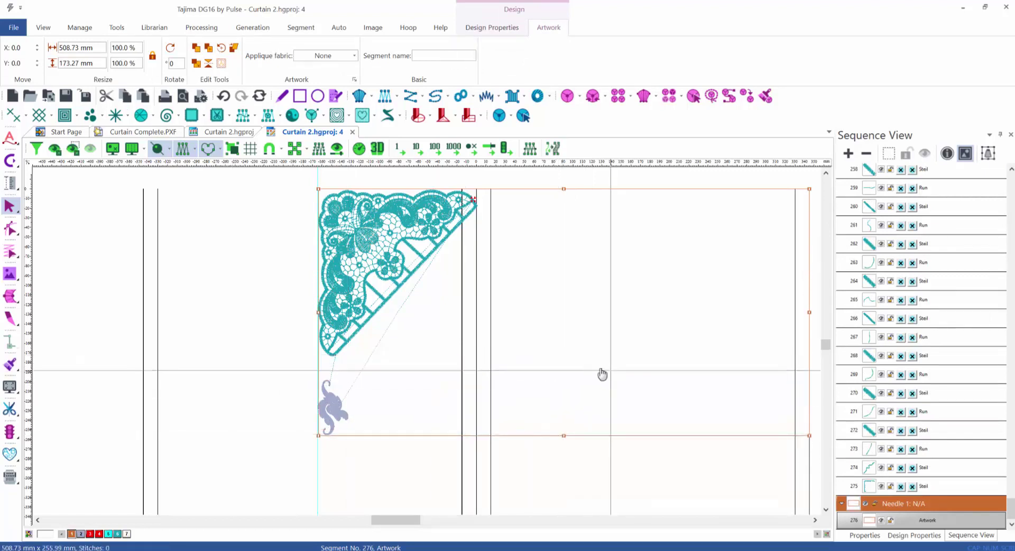
{"action": "left_click", "coordinate": [275, 354]}
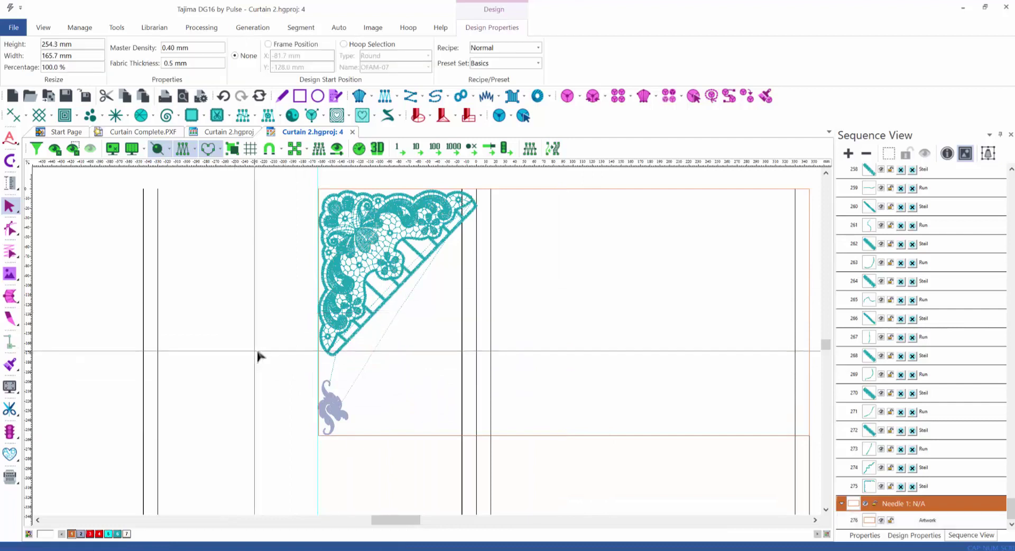
Select only the pasted lace corner and reference rectangle in cycle 4's design and delete them, keeping the left element.
{"action": "key", "text": "ctrl+a"}
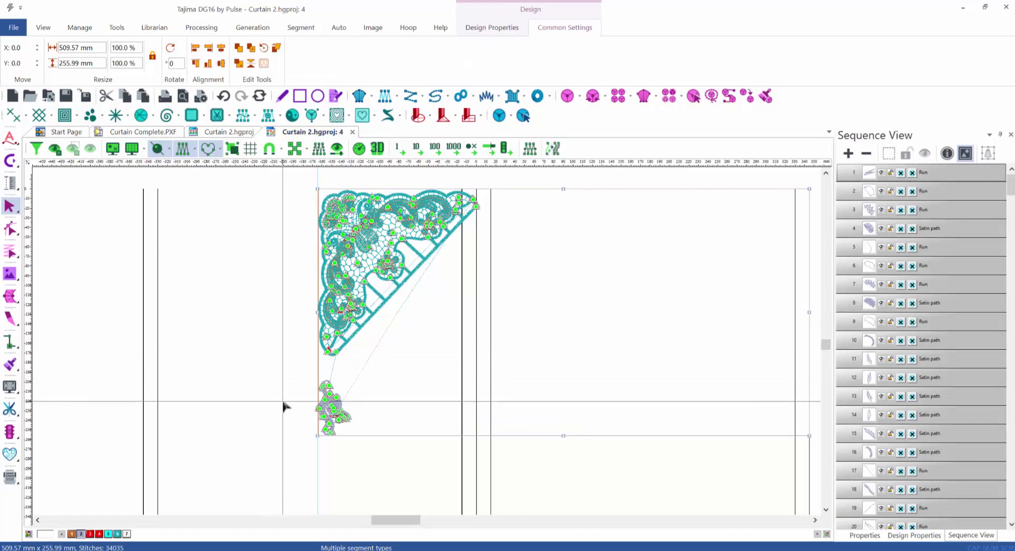
{"action": "left_click", "coordinate": [316, 341]}
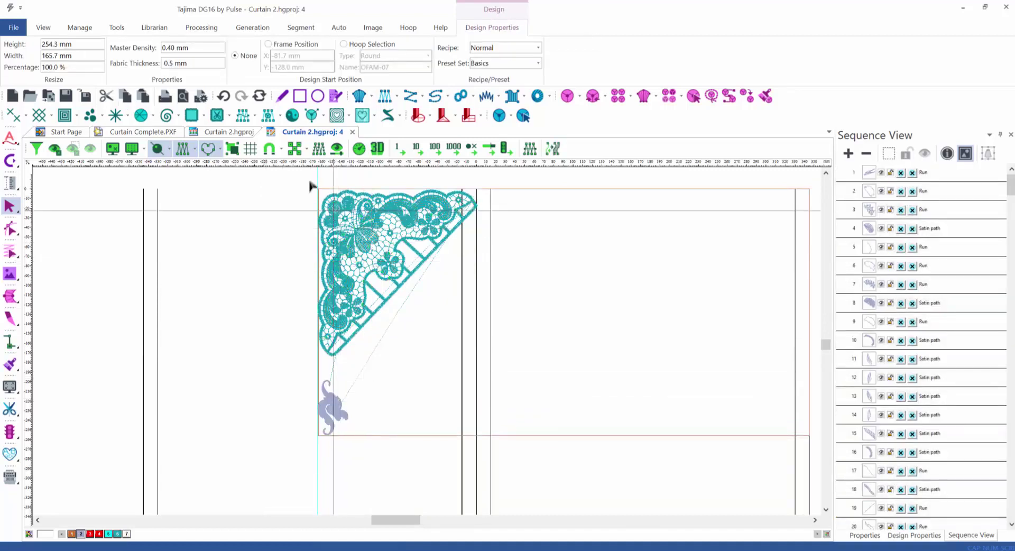
{"action": "left_click_drag", "start_coordinate": [309, 181], "coordinate": [541, 350]}
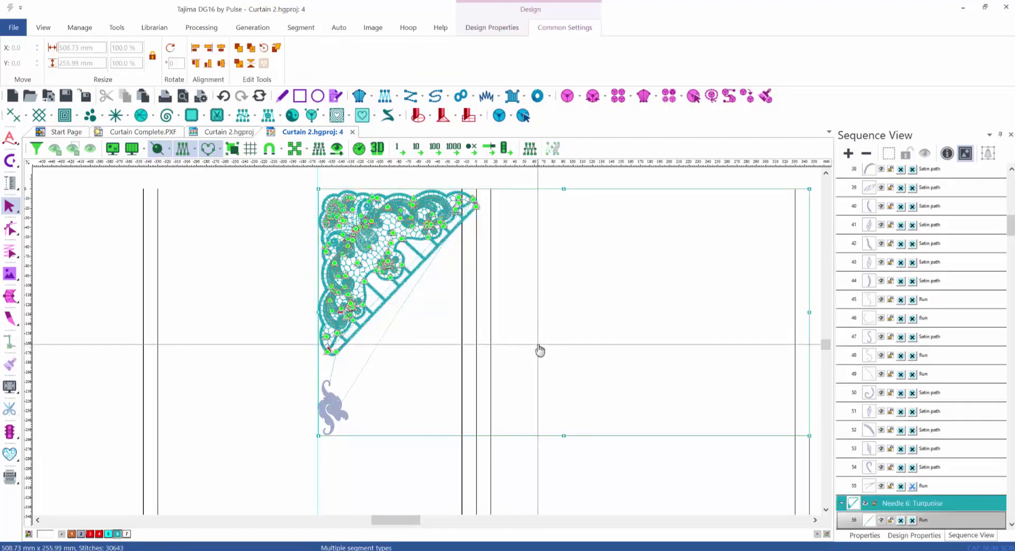
{"action": "key", "text": "Delete"}
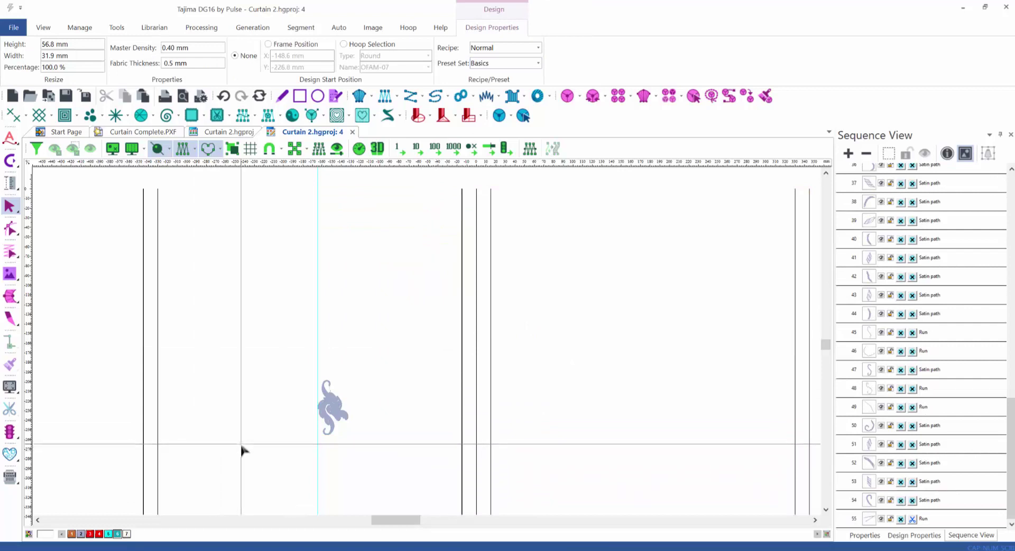
Recolour the whole left element with Turquoise (1694) and close cycle 4's design to return to the Curtain 2.hgproj project.
{"action": "left_click_drag", "start_coordinate": [291, 338], "coordinate": [356, 460]}
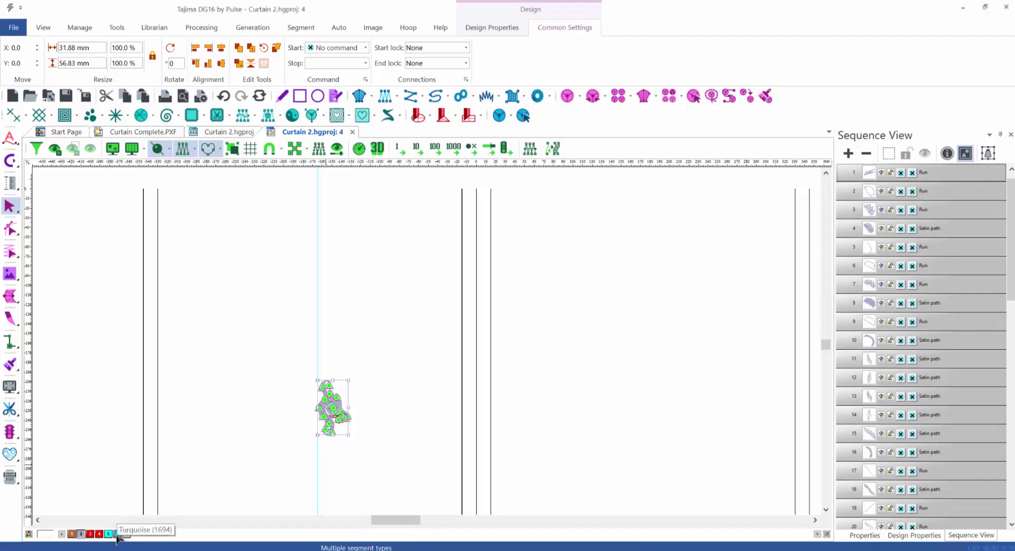
{"action": "left_click", "coordinate": [117, 533]}
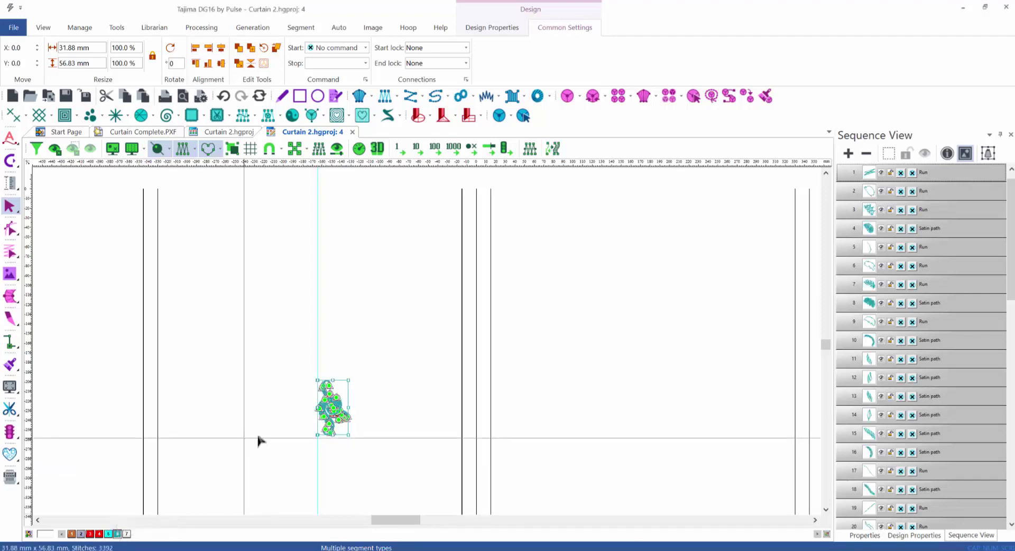
{"action": "left_click", "coordinate": [274, 428]}
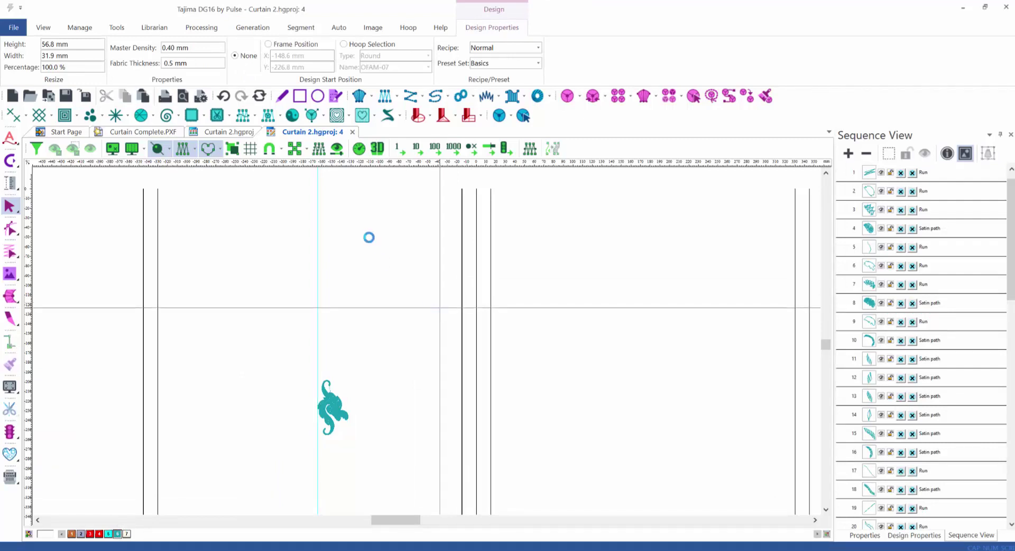
{"action": "left_click", "coordinate": [352, 132]}
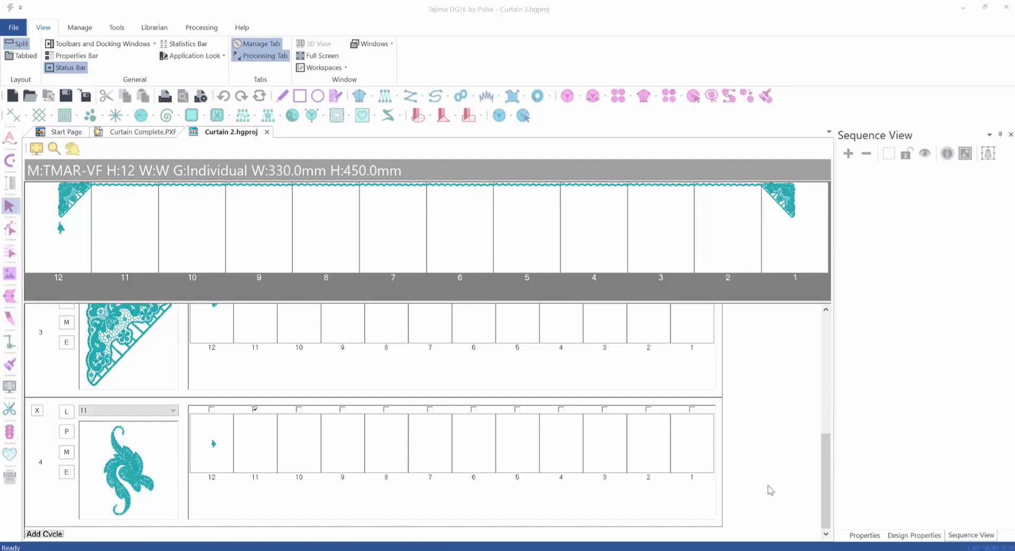
{"action": "left_click", "coordinate": [826, 358]}
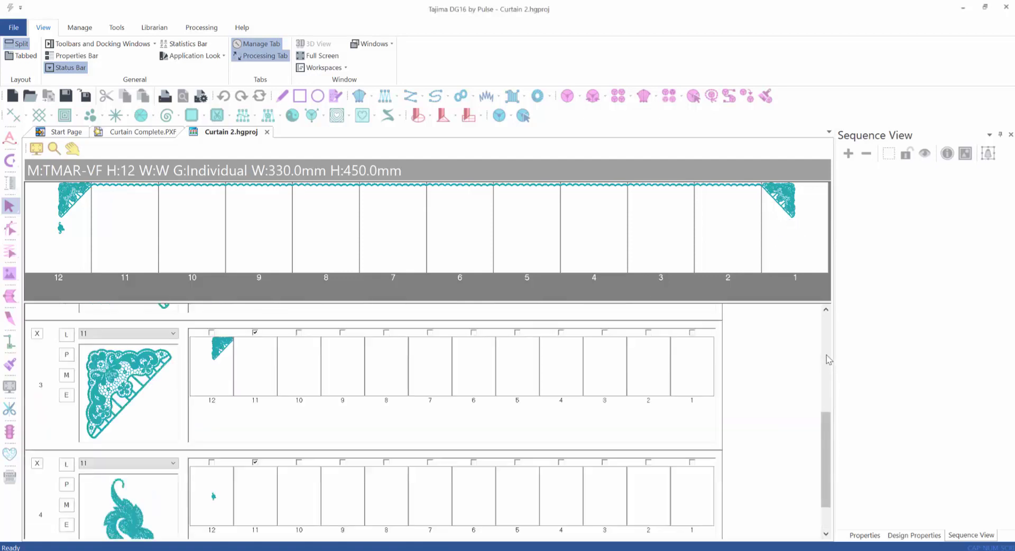
Open cycle 2's design and draw a reference rectangle about 509 × 175 mm from the leftmost head line to the lace corner's lower tip.
{"action": "left_click", "coordinate": [827, 359]}
{"action": "left_click", "coordinate": [827, 358]}
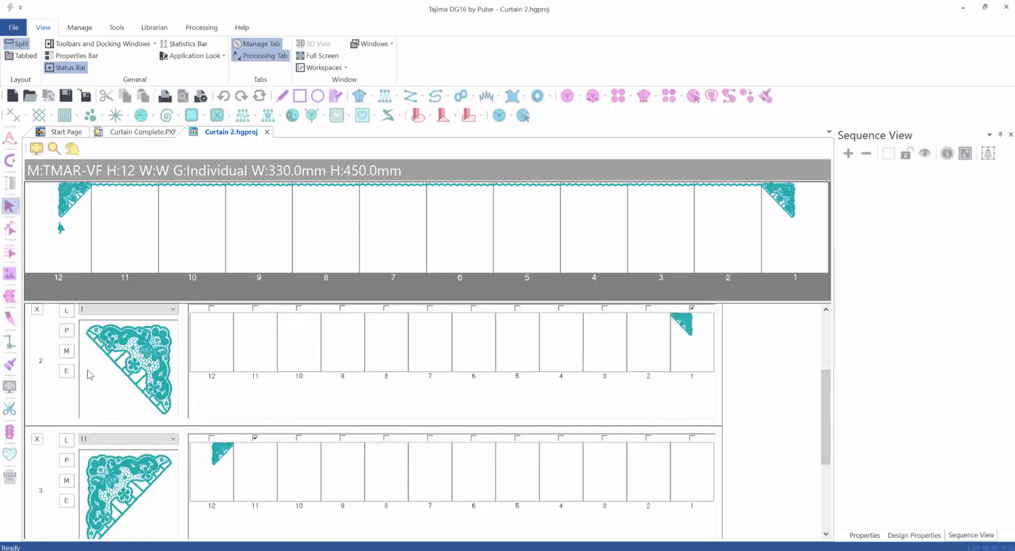
{"action": "left_click", "coordinate": [66, 371]}
{"action": "left_click", "coordinate": [69, 373]}
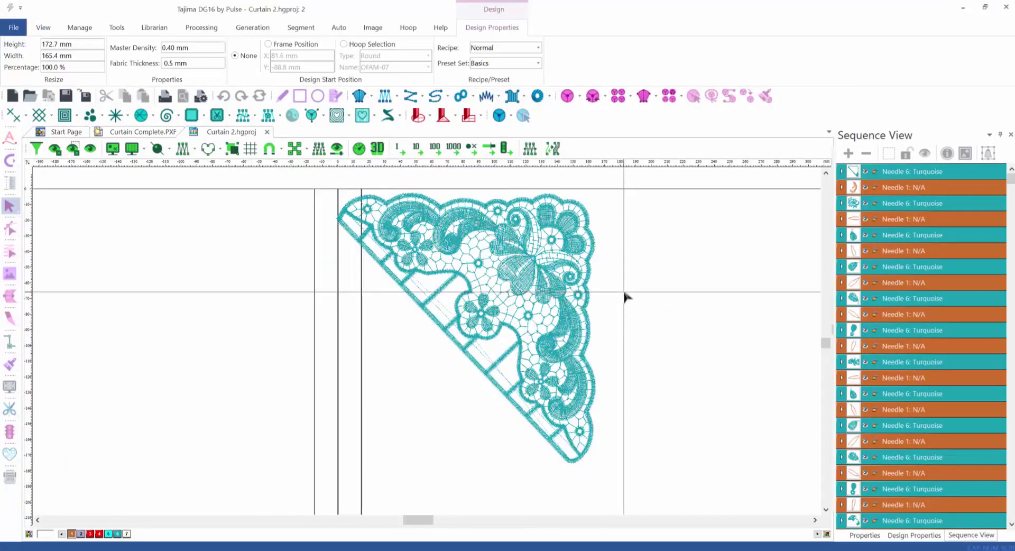
{"action": "scroll", "coordinate": [624, 297], "scroll_direction": "down", "scroll_amount": 2}
{"action": "scroll", "coordinate": [624, 297], "scroll_direction": "down", "scroll_amount": 1}
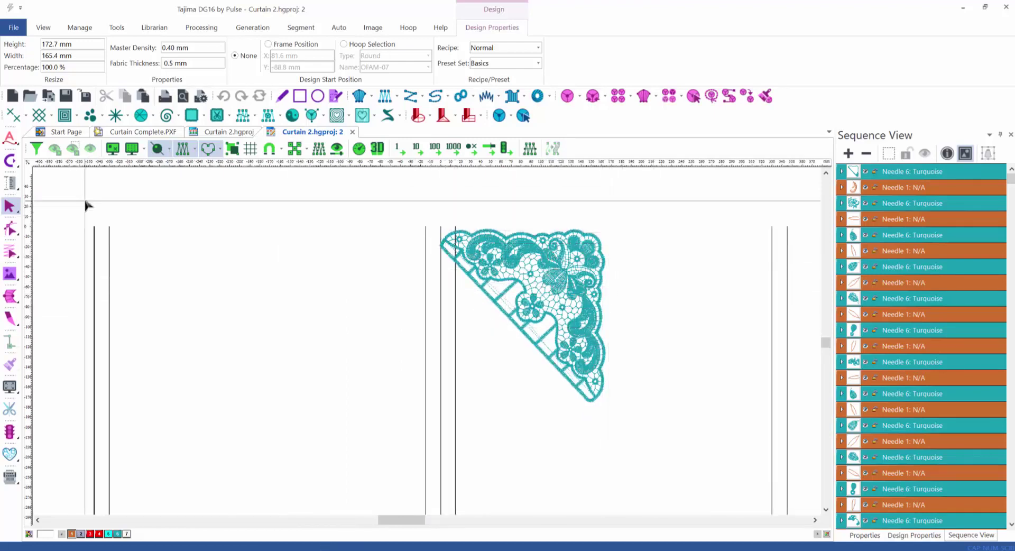
{"action": "left_click", "coordinate": [304, 101]}
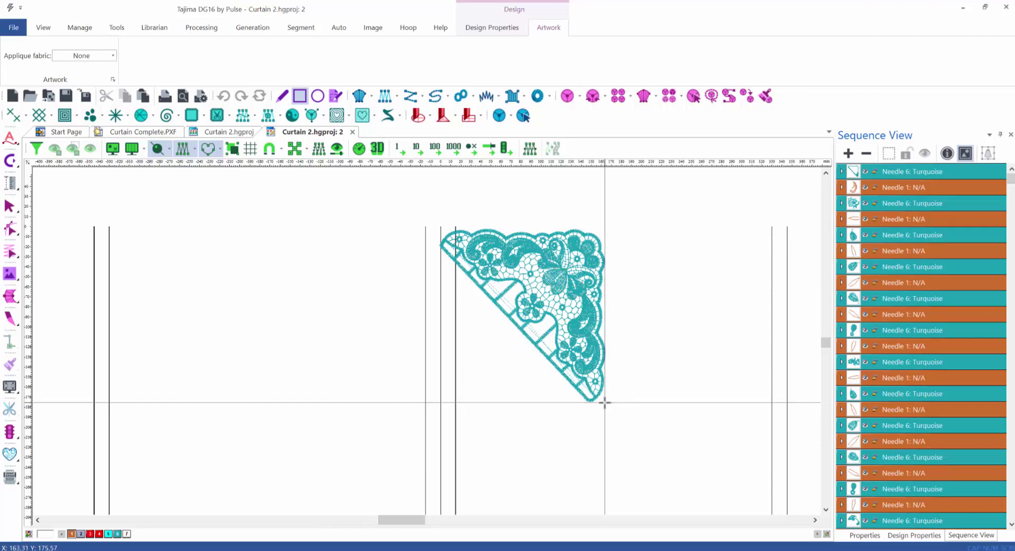
{"action": "left_click_drag", "start_coordinate": [605, 402], "coordinate": [94, 228]}
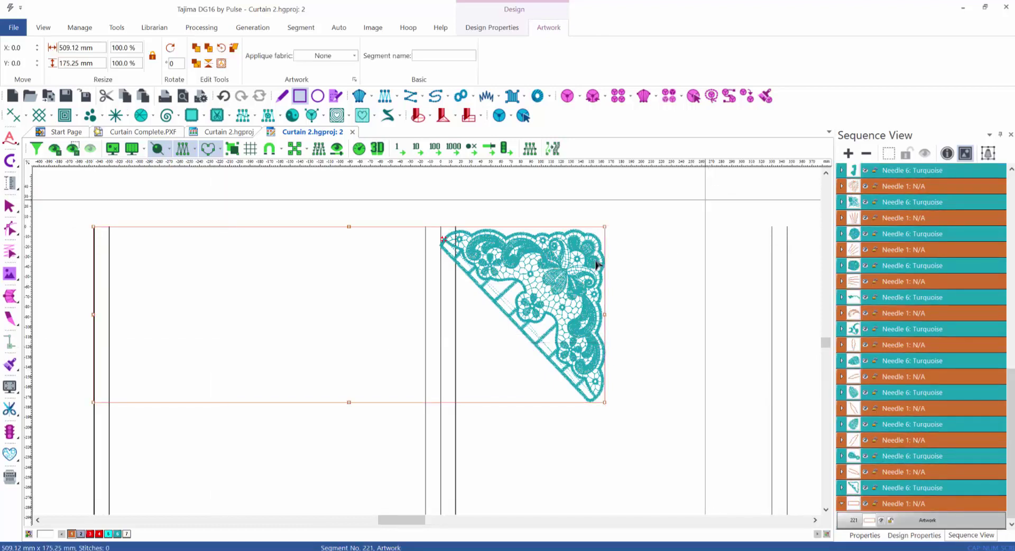
Copy the right lace corner together with the reference rectangle and close cycle 2's design without saving the changes.
{"action": "left_click_drag", "start_coordinate": [243, 391], "coordinate": [83, 435]}
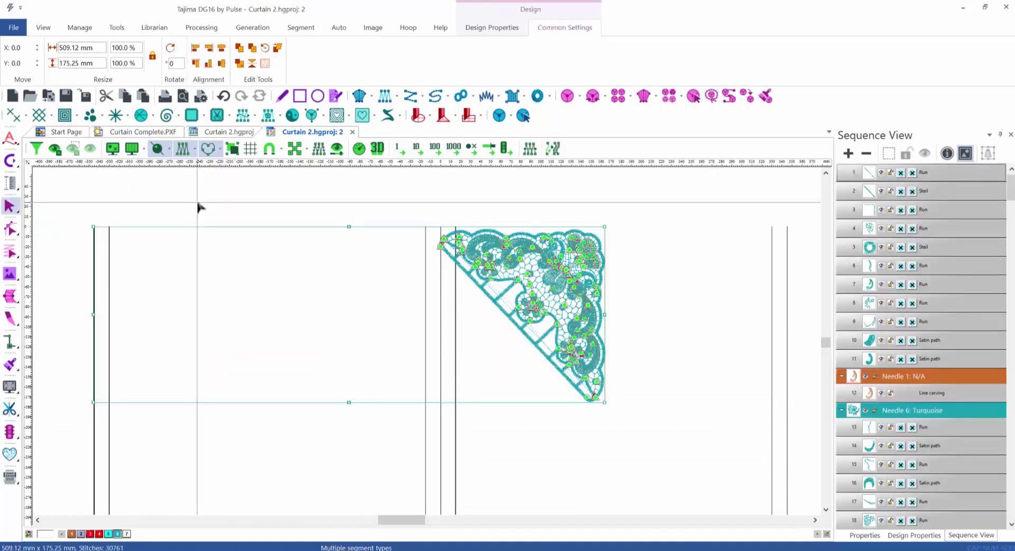
{"action": "key", "text": "Escape"}
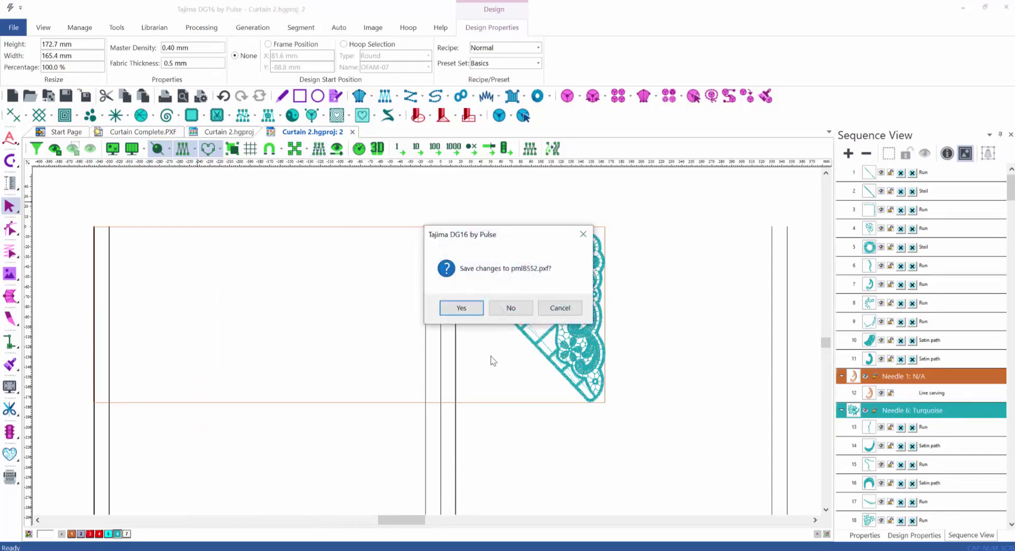
{"action": "left_click", "coordinate": [510, 308]}
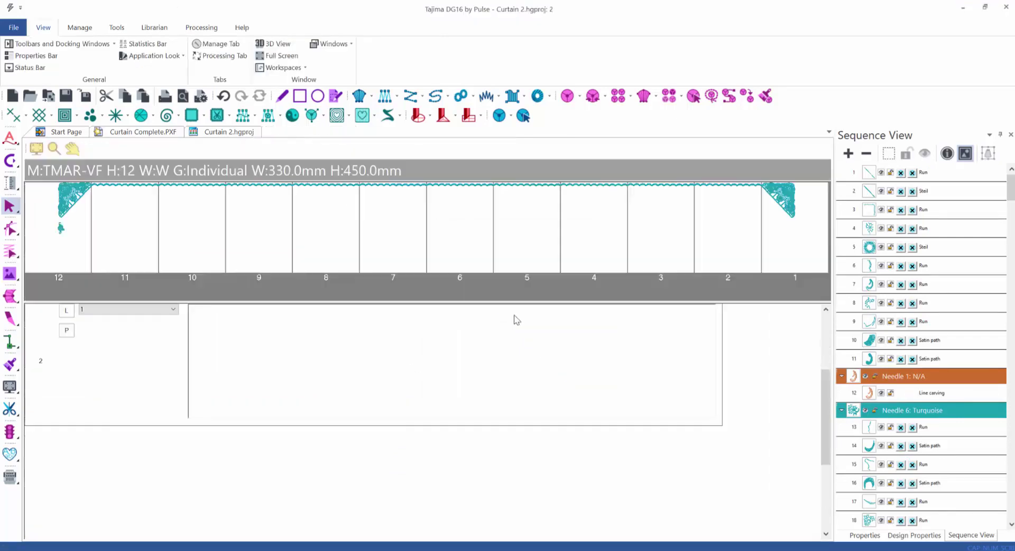
Add a fifth cycle to the project and load Curtain Right Element.PXF into it.
{"action": "left_click_drag", "start_coordinate": [823, 415], "coordinate": [826, 496]}
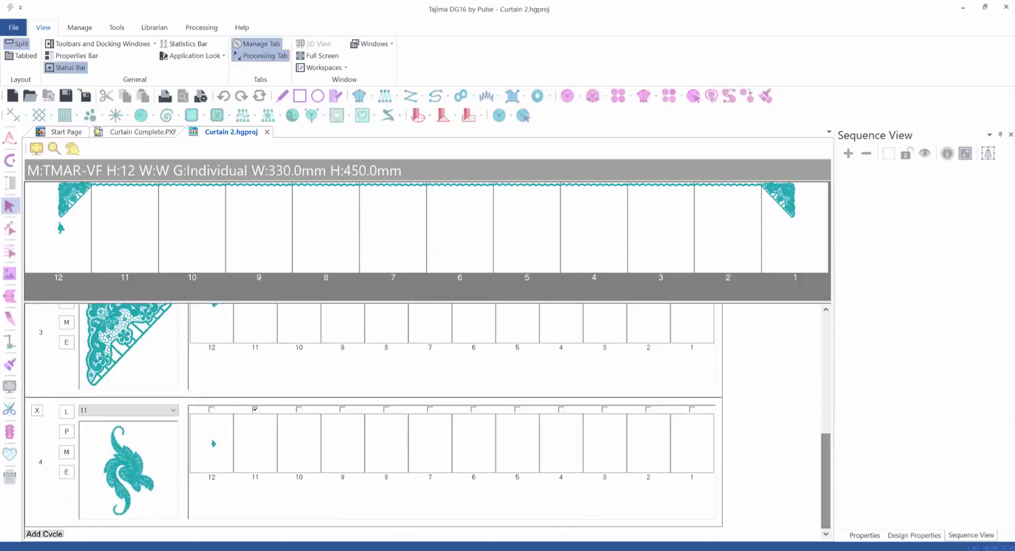
{"action": "left_click", "coordinate": [53, 535]}
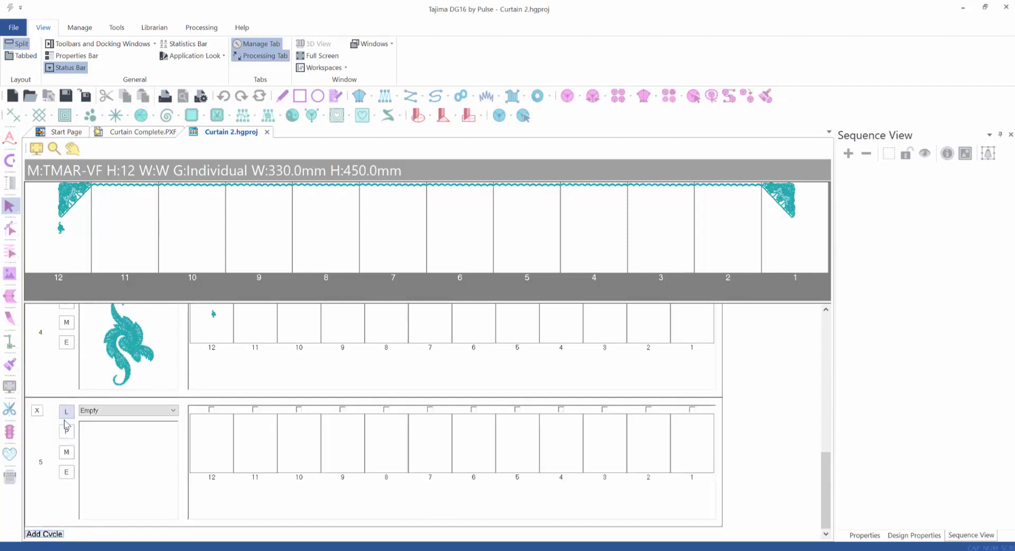
{"action": "left_click", "coordinate": [66, 413]}
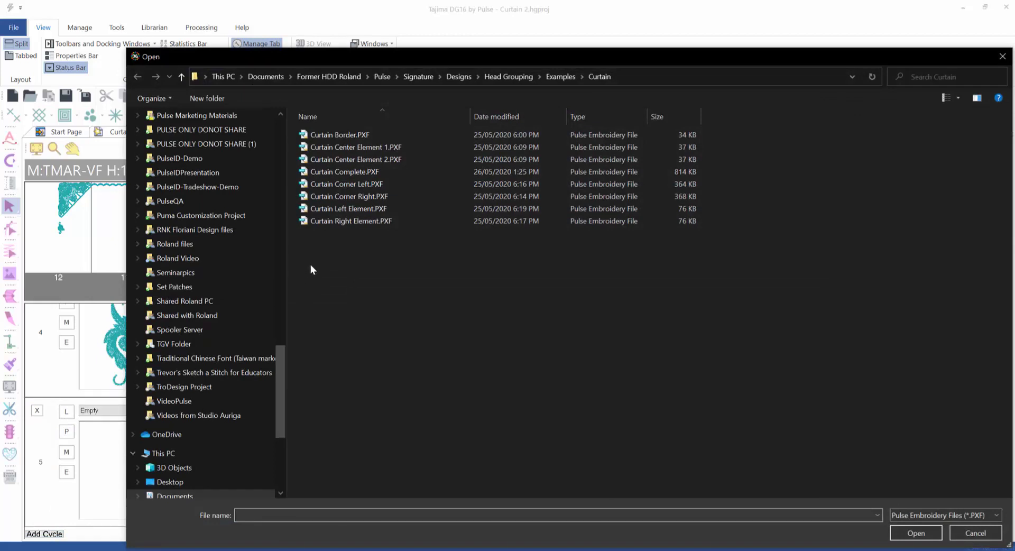
{"action": "left_click", "coordinate": [344, 223]}
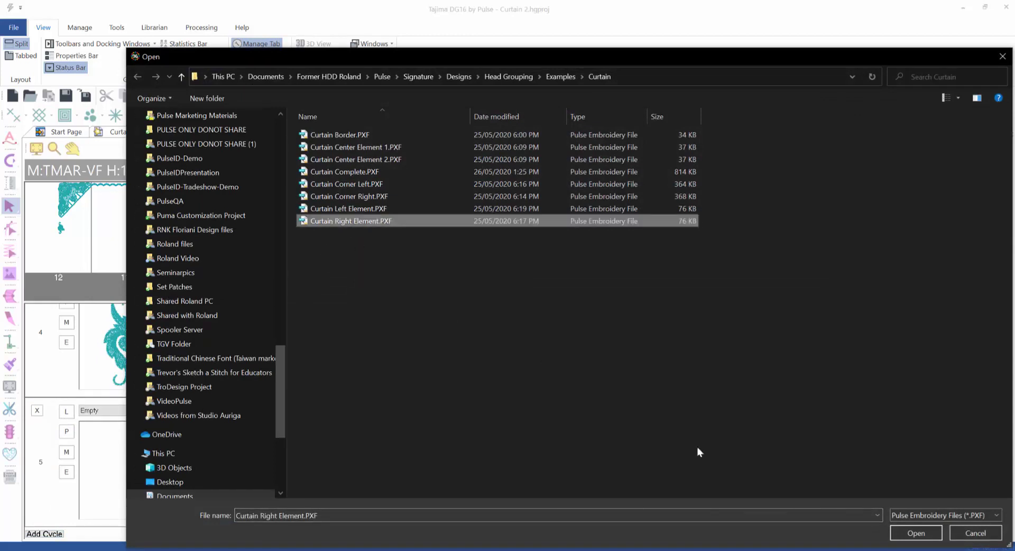
{"action": "left_click", "coordinate": [905, 532]}
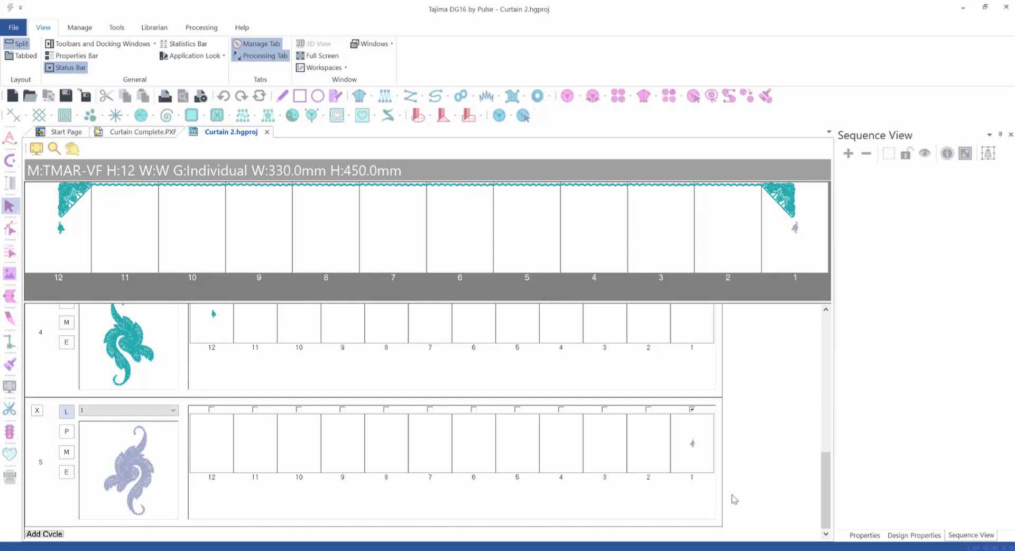
Open cycle 5's design for editing and paste the lace corner and reference rectangle above the right element.
{"action": "left_click", "coordinate": [67, 473]}
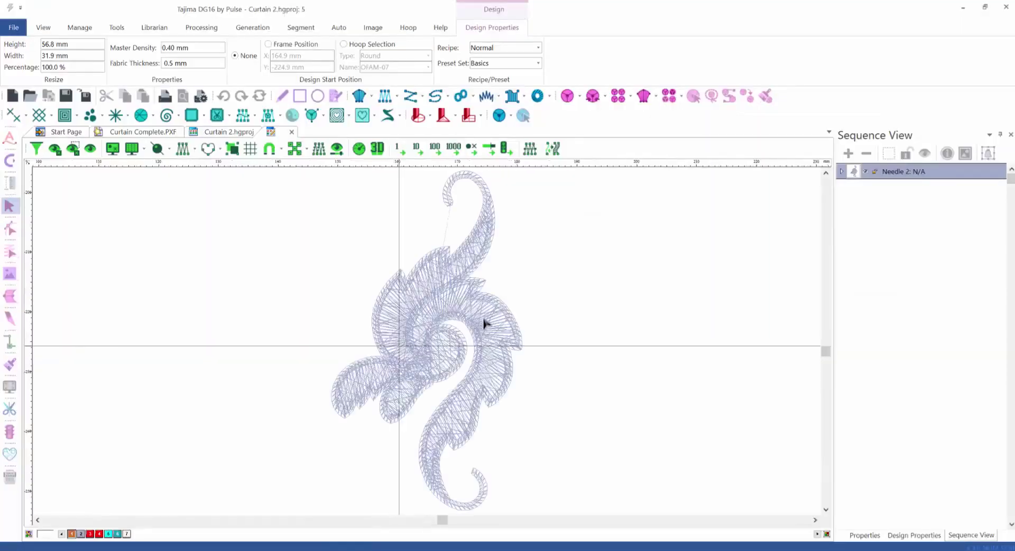
{"action": "scroll", "coordinate": [483, 322], "scroll_direction": "down", "scroll_amount": 4}
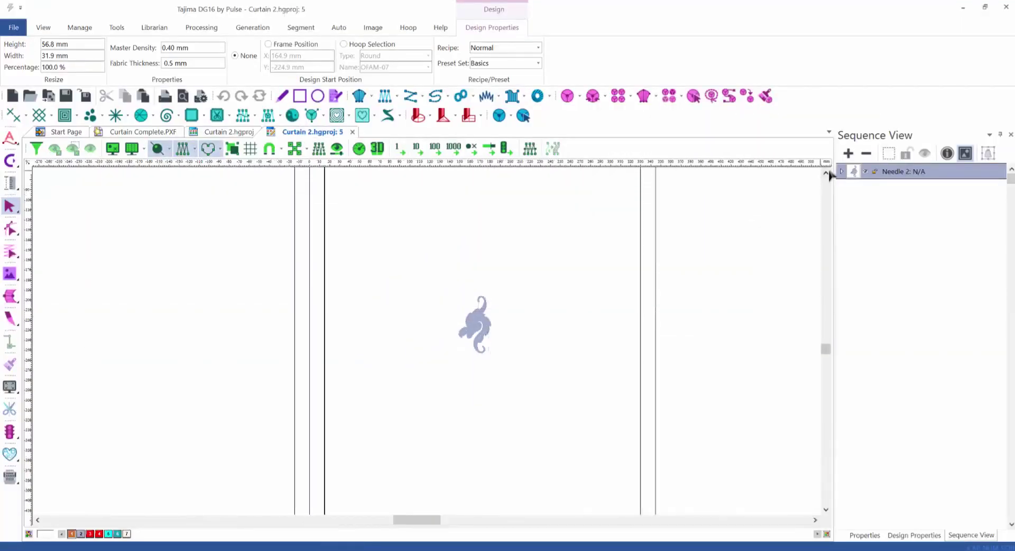
{"action": "left_click_drag", "start_coordinate": [825, 173], "coordinate": [825, 172]}
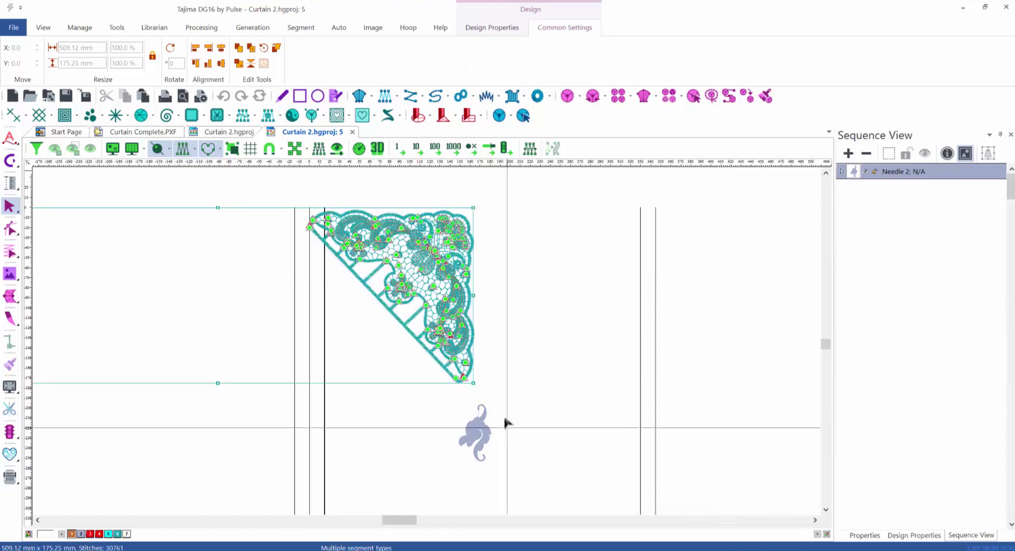
Move the whole right element about 12 mm left and 3 mm down, beneath the lace corner's lower tip.
{"action": "scroll", "coordinate": [534, 370], "scroll_direction": "up", "scroll_amount": 2}
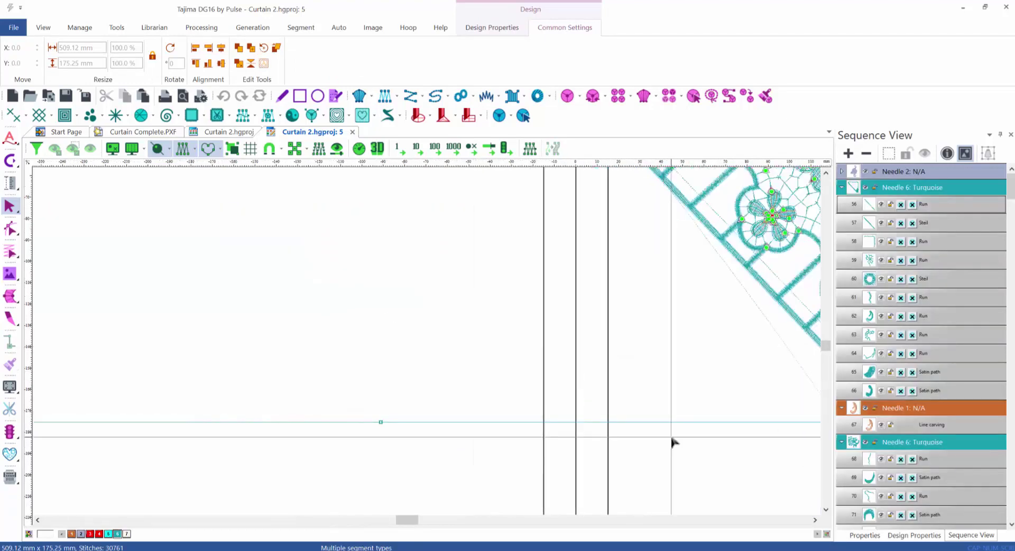
{"action": "scroll", "coordinate": [671, 441], "scroll_direction": "down", "scroll_amount": 2}
{"action": "scroll", "coordinate": [793, 423], "scroll_direction": "up", "scroll_amount": 2}
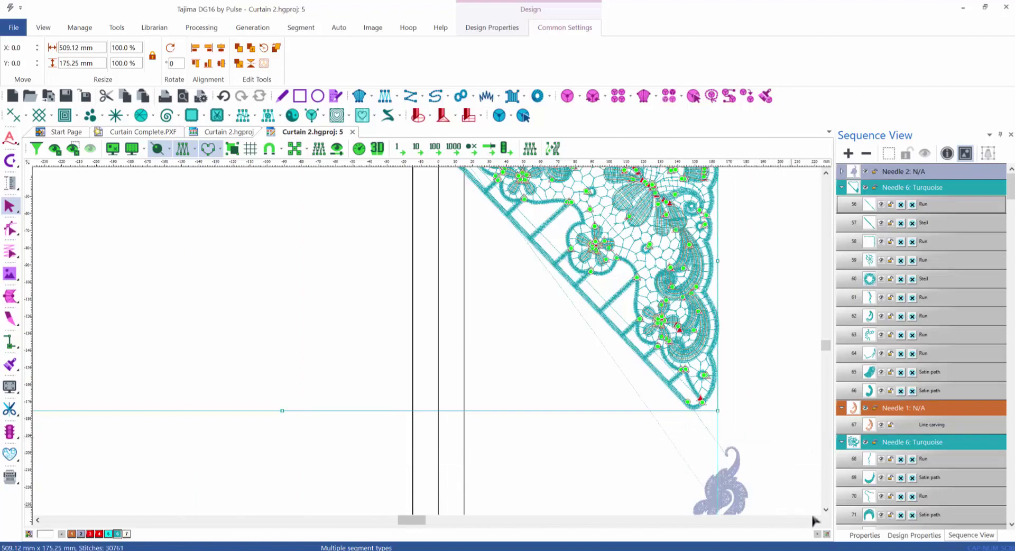
{"action": "scroll", "coordinate": [826, 511], "scroll_direction": "down", "scroll_amount": 3}
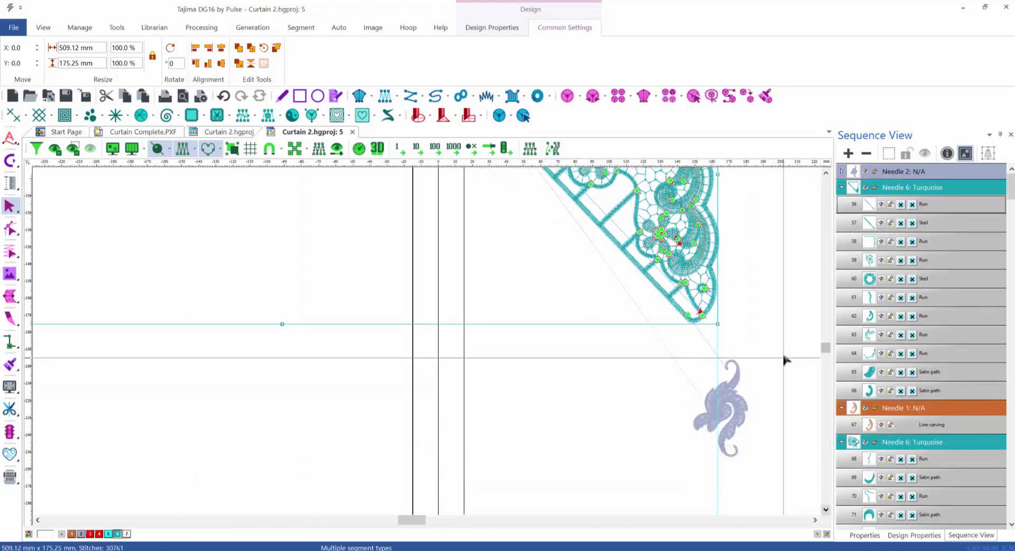
{"action": "left_click_drag", "start_coordinate": [679, 456], "coordinate": [652, 473]}
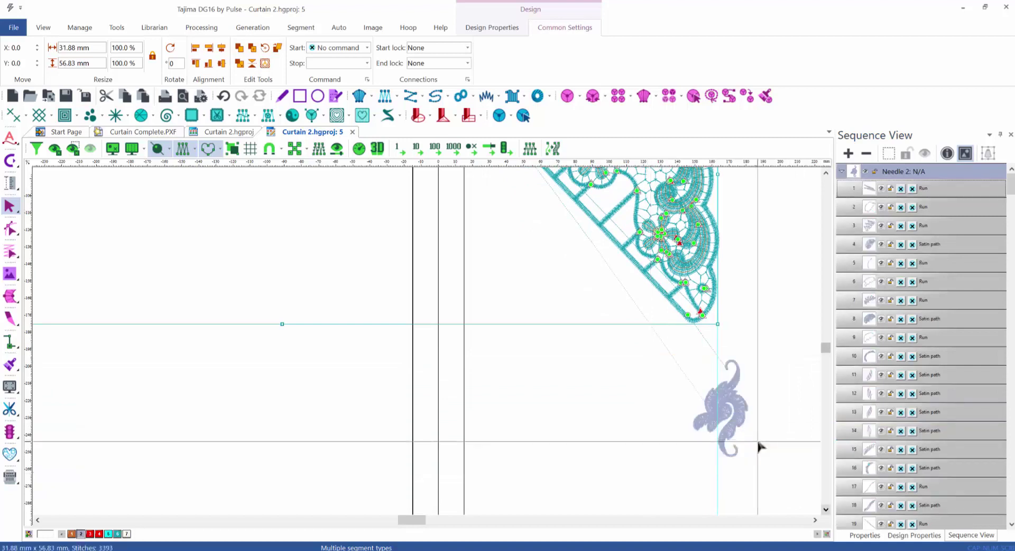
{"action": "left_click_drag", "start_coordinate": [747, 450], "coordinate": [688, 459]}
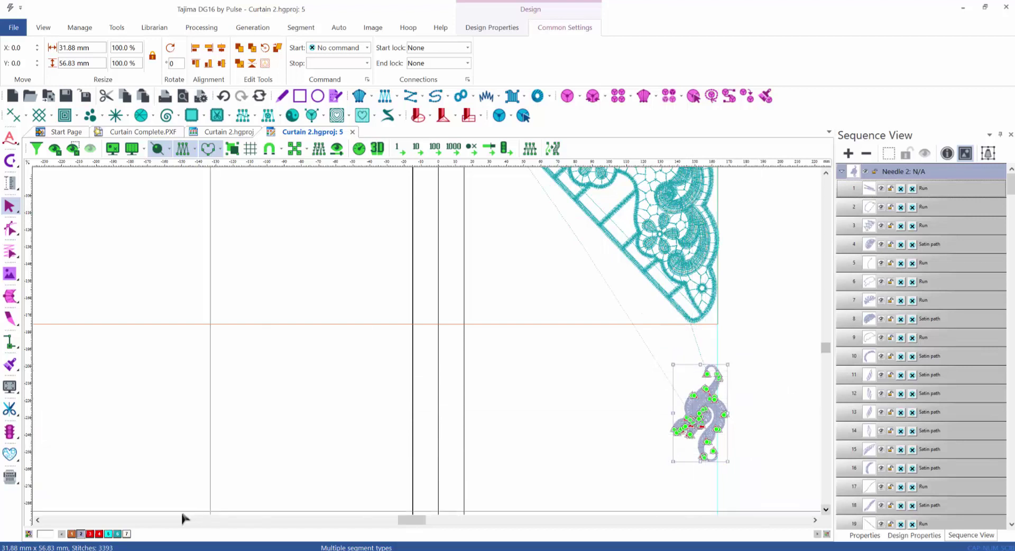
Recolour the right element with Turquoise and delete the pasted lace corner and reference rectangle from cycle 5's design.
{"action": "left_click", "coordinate": [117, 533]}
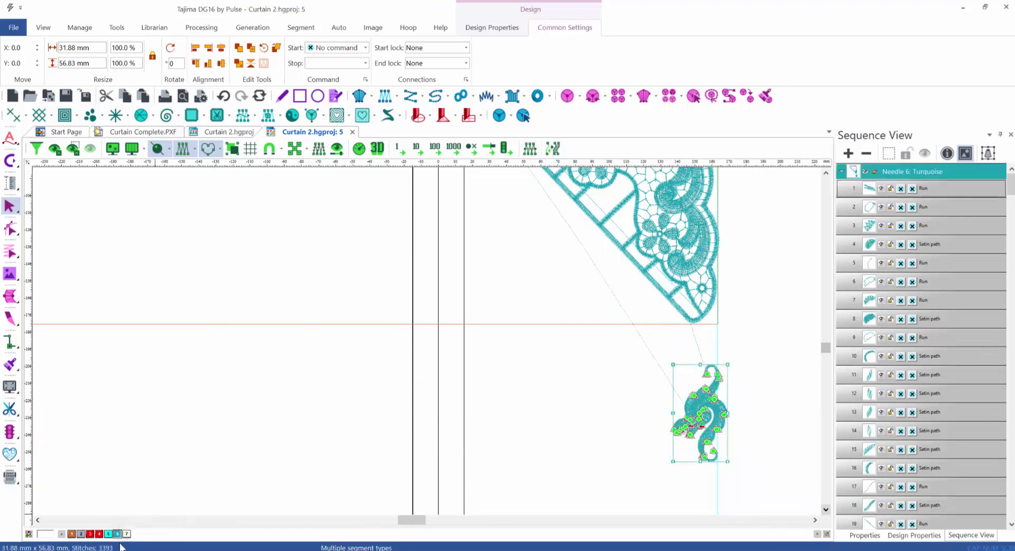
{"action": "left_click", "coordinate": [431, 387]}
{"action": "scroll", "coordinate": [436, 397], "scroll_direction": "down", "scroll_amount": 1}
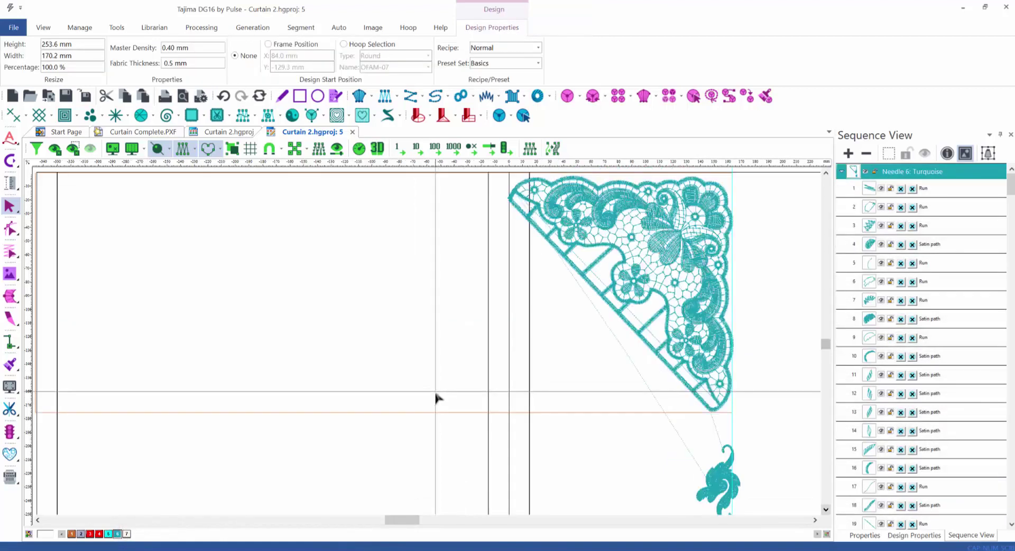
{"action": "scroll", "coordinate": [771, 423], "scroll_direction": "left", "scroll_amount": 1}
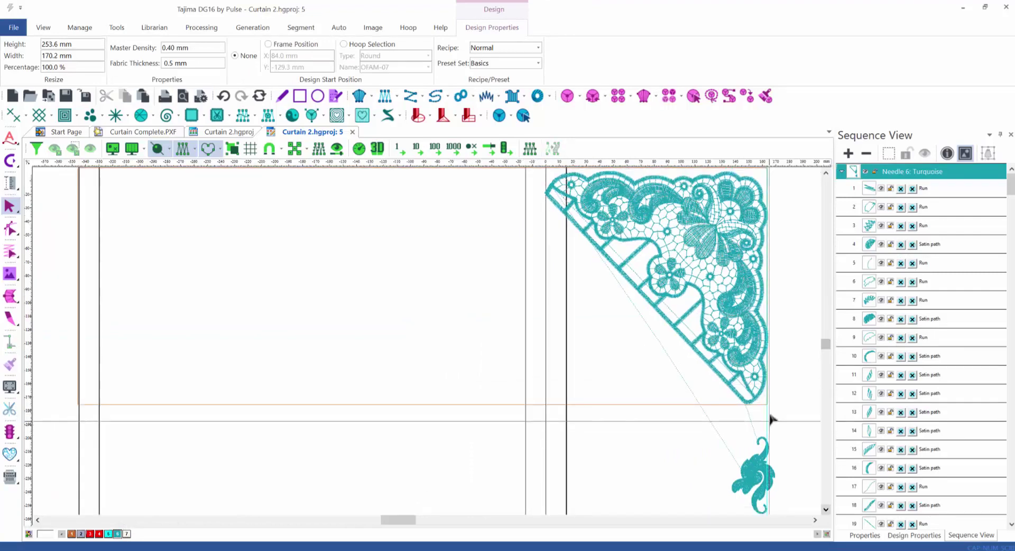
{"action": "left_click_drag", "start_coordinate": [785, 413], "coordinate": [580, 182]}
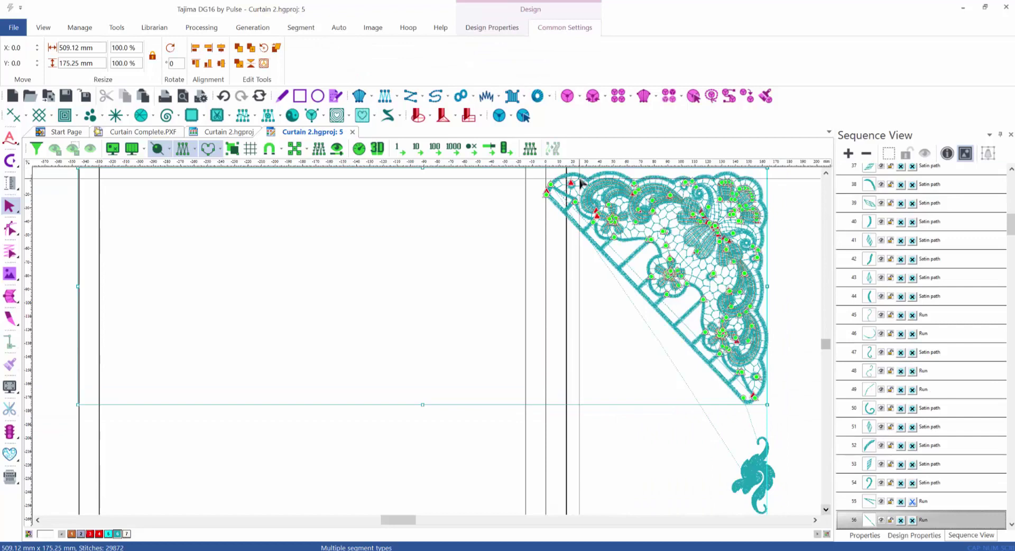
{"action": "key", "text": "Delete"}
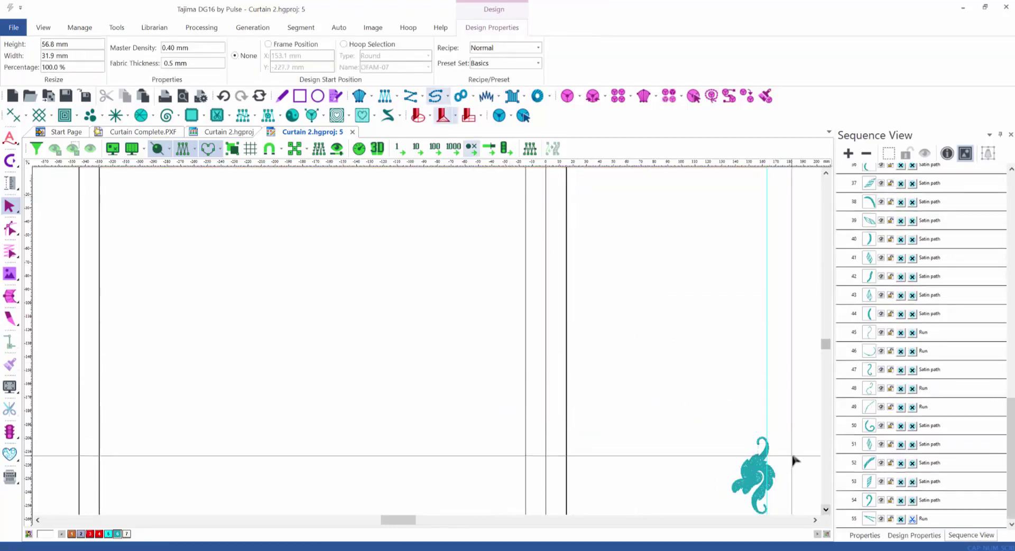
Move the right element about 4 mm further left and close cycle 5's design, keeping the changes.
{"action": "left_click", "coordinate": [826, 510]}
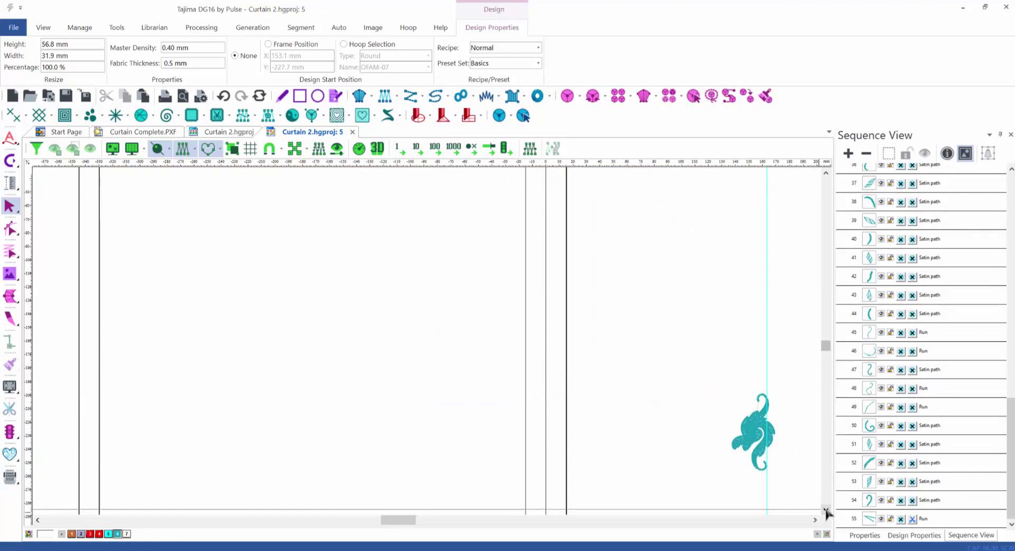
{"action": "left_click", "coordinate": [786, 475]}
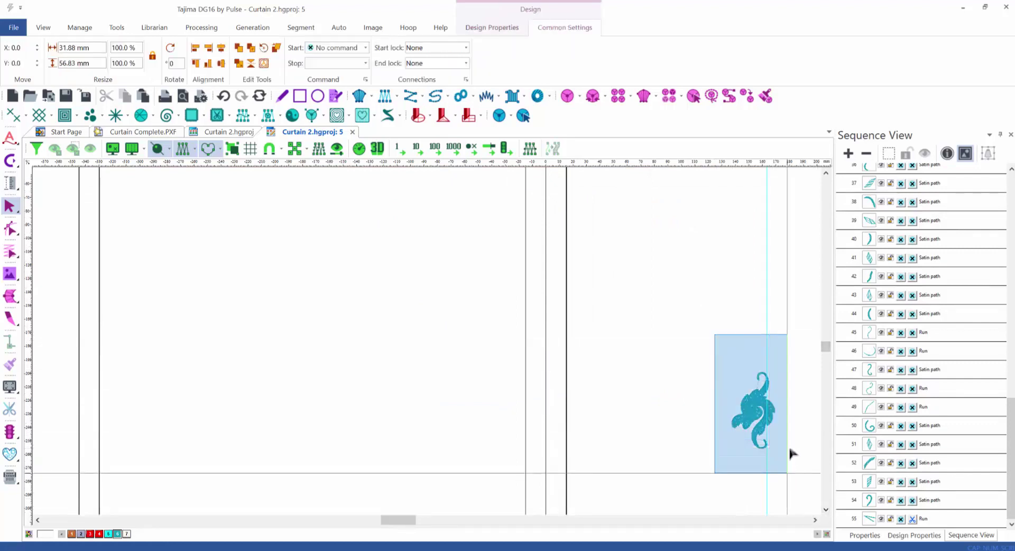
{"action": "scroll", "coordinate": [787, 433], "scroll_direction": "up", "scroll_amount": 3}
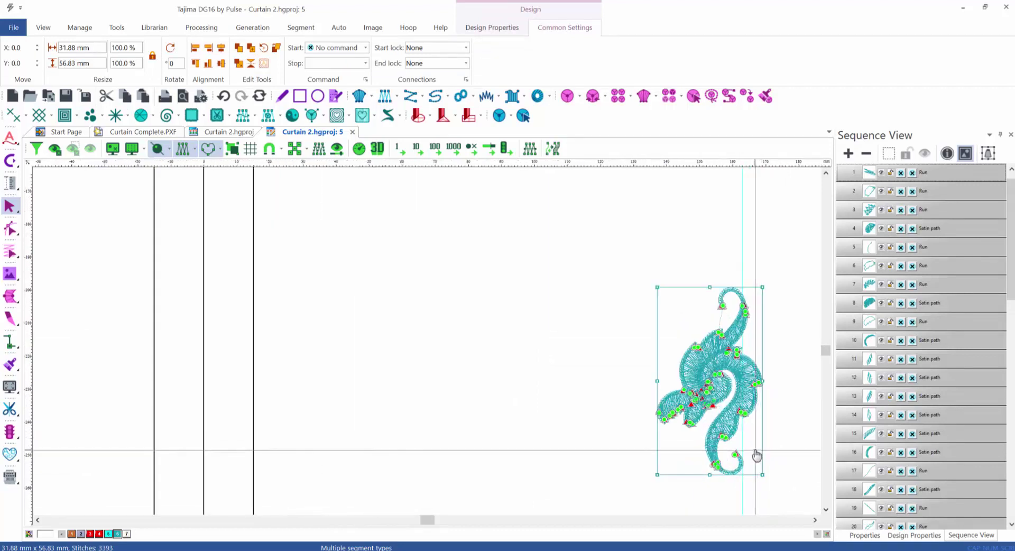
{"action": "left_click_drag", "start_coordinate": [756, 455], "coordinate": [743, 453]}
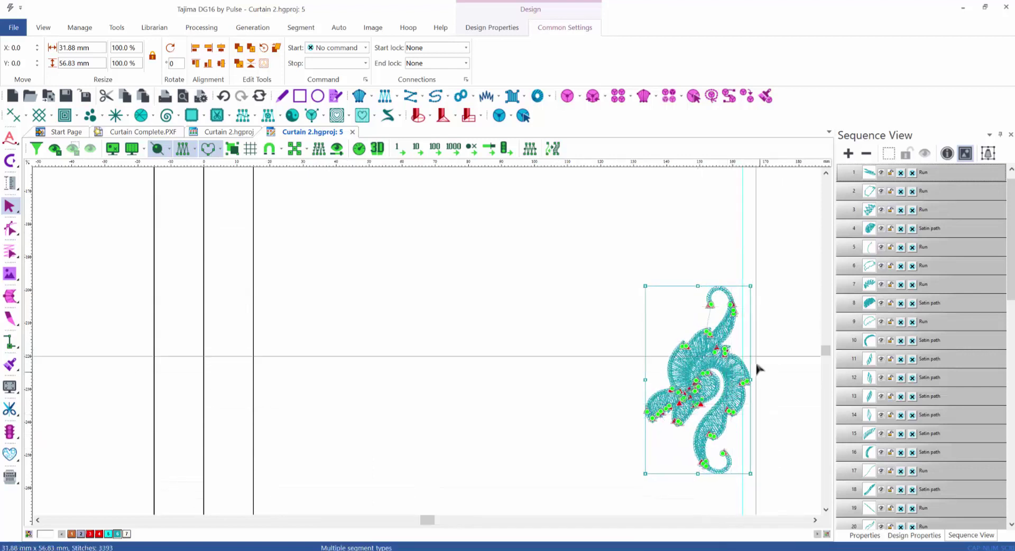
{"action": "left_click", "coordinate": [797, 279]}
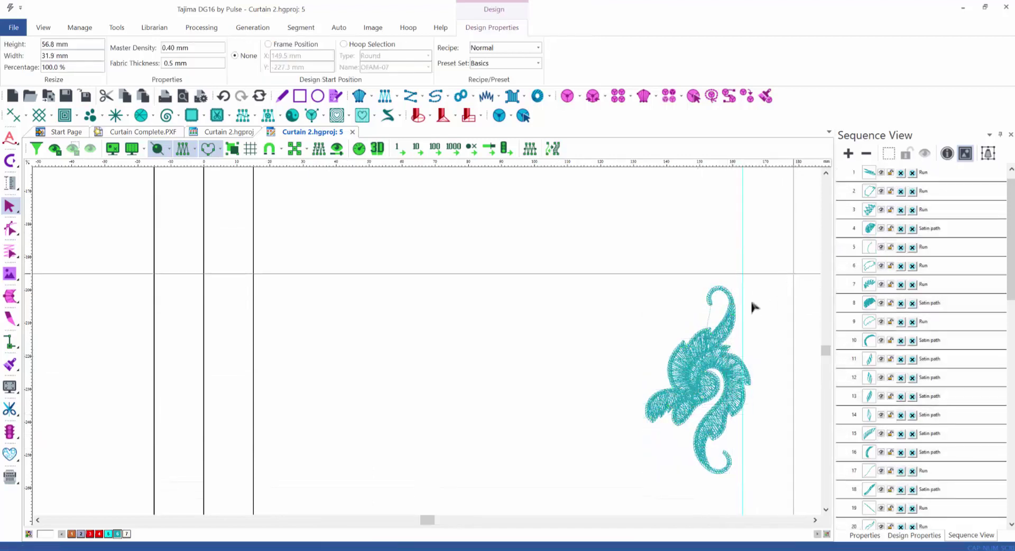
{"action": "key", "text": "0"}
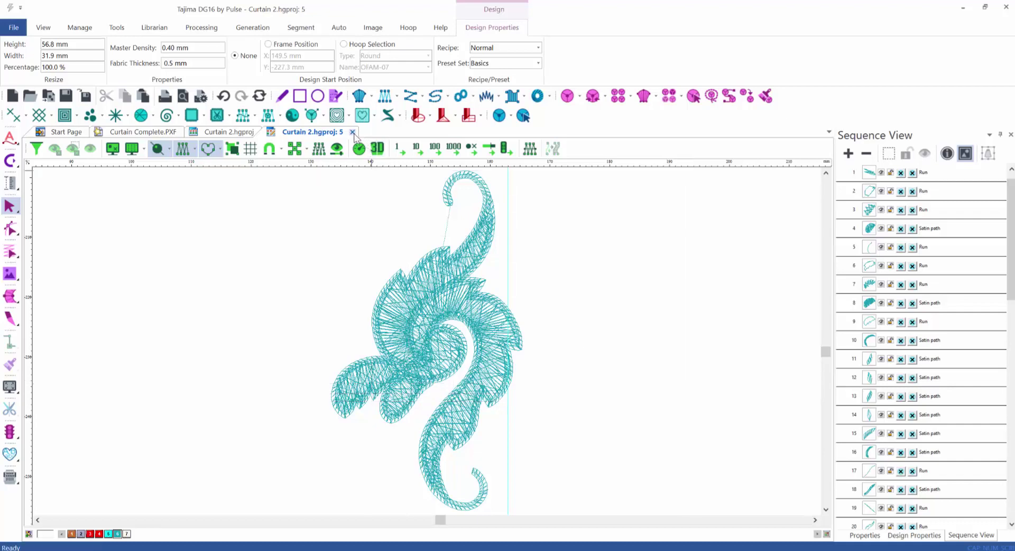
{"action": "left_click", "coordinate": [353, 131]}
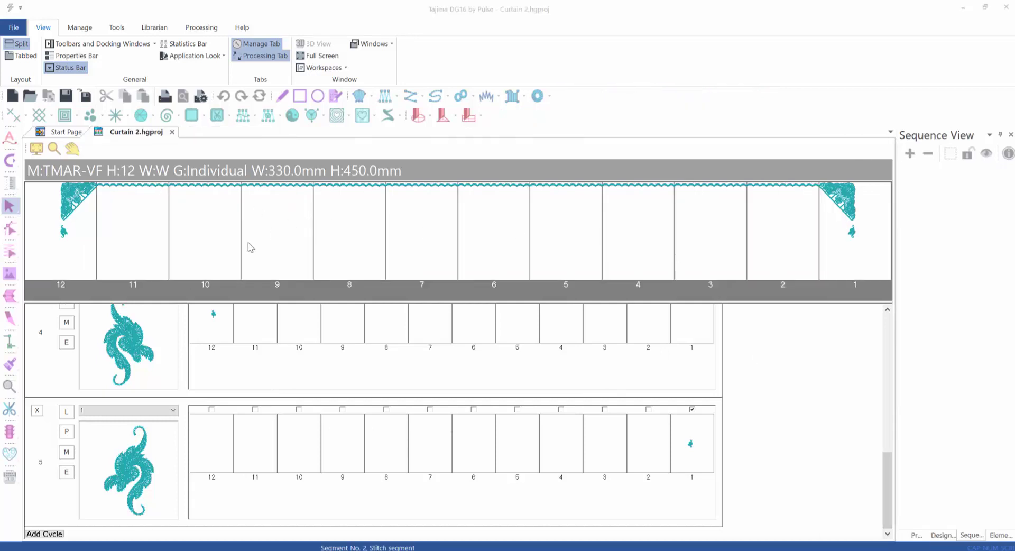
Add cycle 6 to the project and load Curtain Center Element 1.PXF into it.
{"action": "left_click", "coordinate": [43, 533]}
{"action": "left_click", "coordinate": [43, 534]}
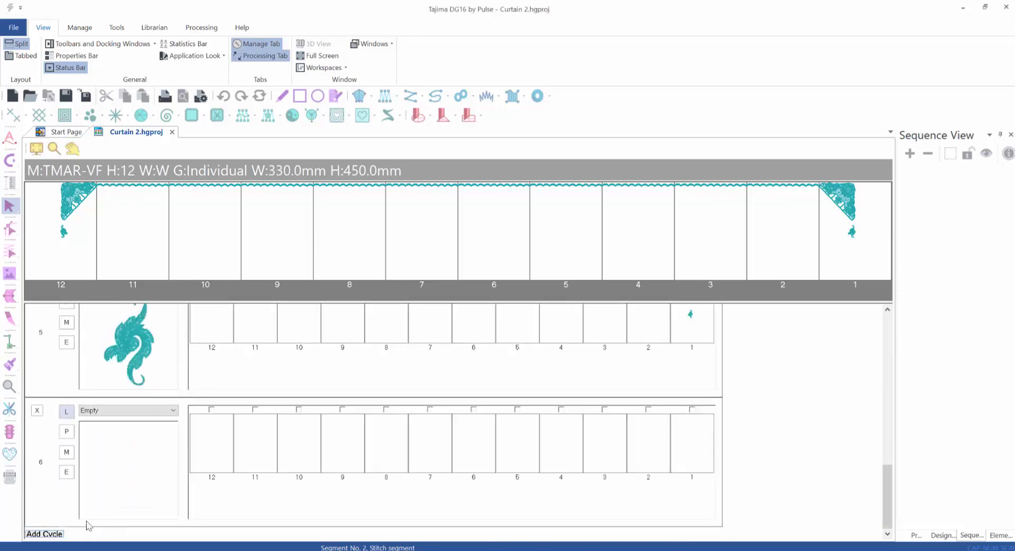
{"action": "left_click", "coordinate": [67, 412]}
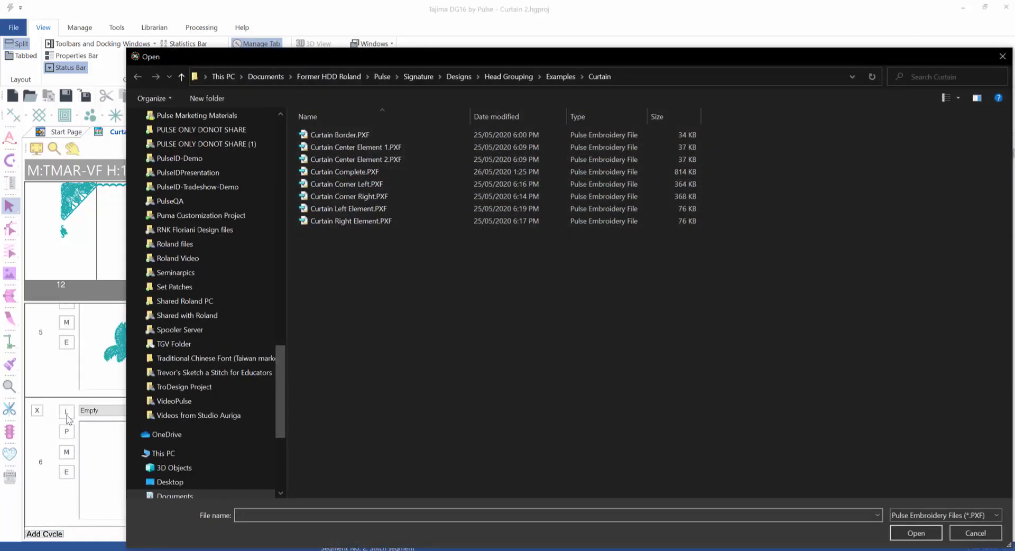
{"action": "left_click", "coordinate": [364, 147]}
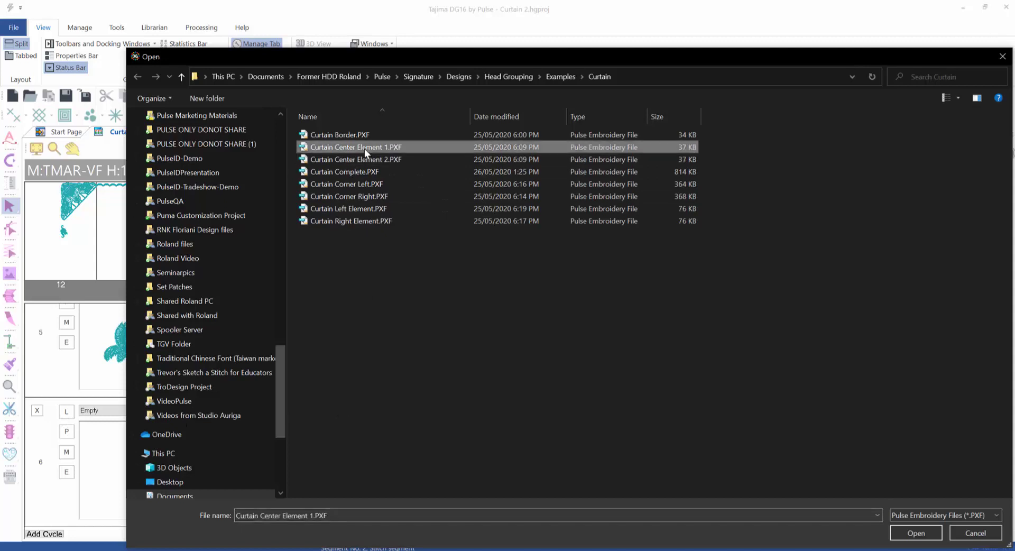
{"action": "left_click", "coordinate": [916, 533]}
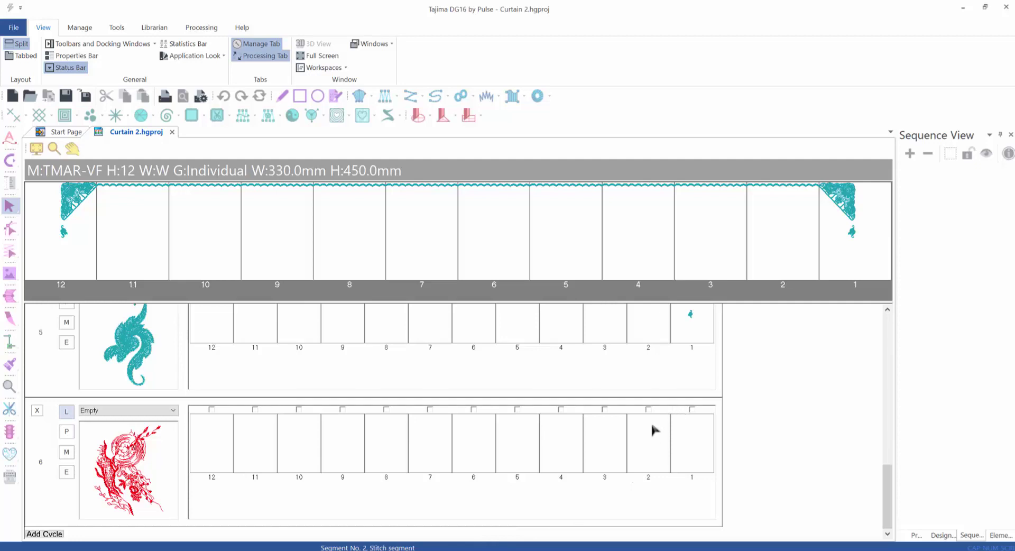
Assign the center element in cycle 6 to heads 2 through 11.
{"action": "left_click", "coordinate": [604, 409]}
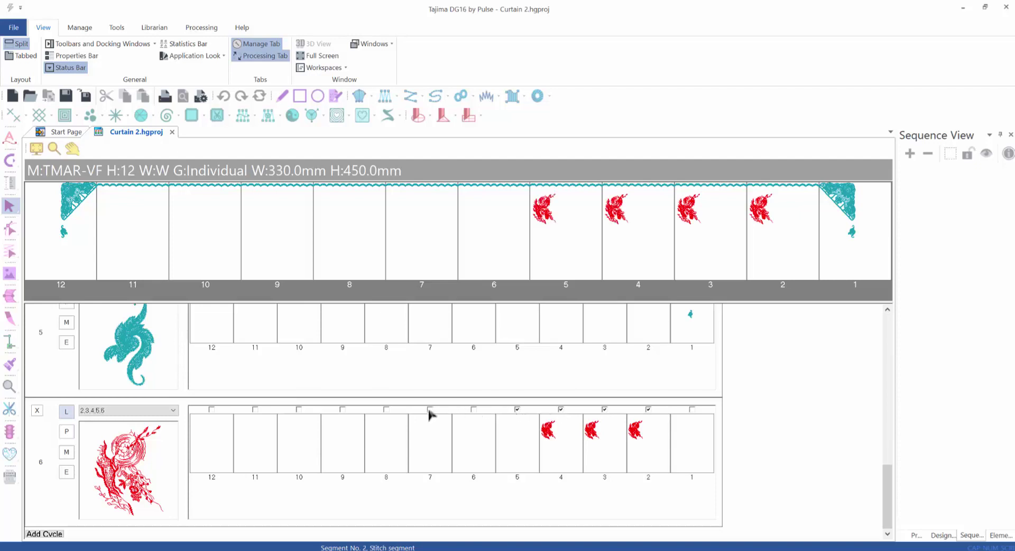
{"action": "left_click", "coordinate": [387, 409]}
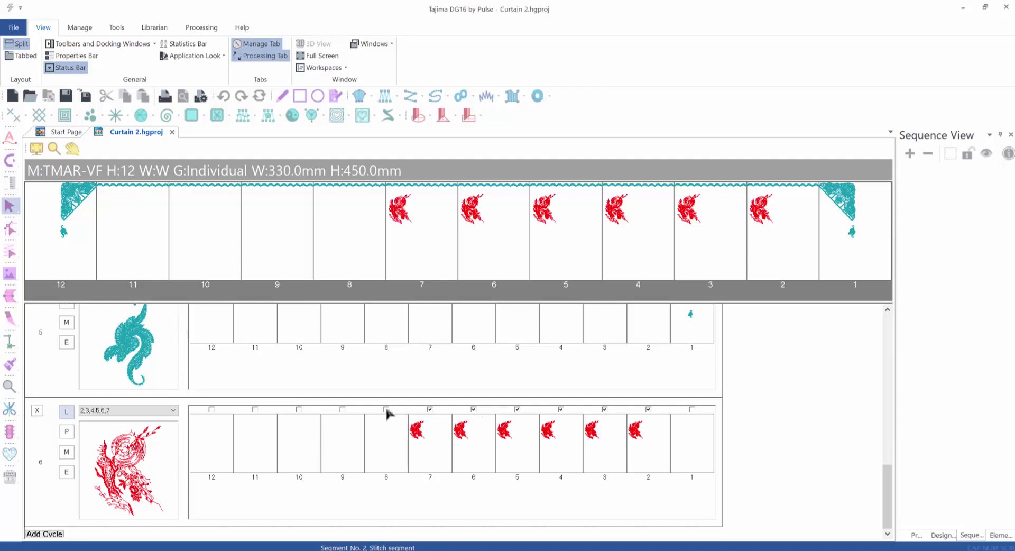
{"action": "left_click", "coordinate": [341, 409]}
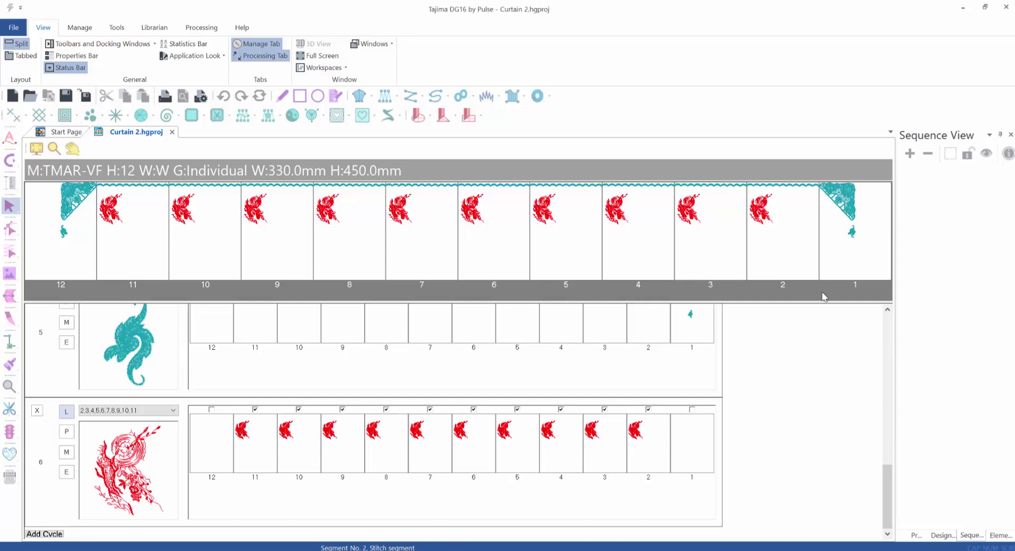
Open cycle 2's design and draw a reference rectangle about 507 by 175 mm, from the lace corner's outer edge to the far head boundary.
{"action": "left_click_drag", "start_coordinate": [890, 473], "coordinate": [889, 328]}
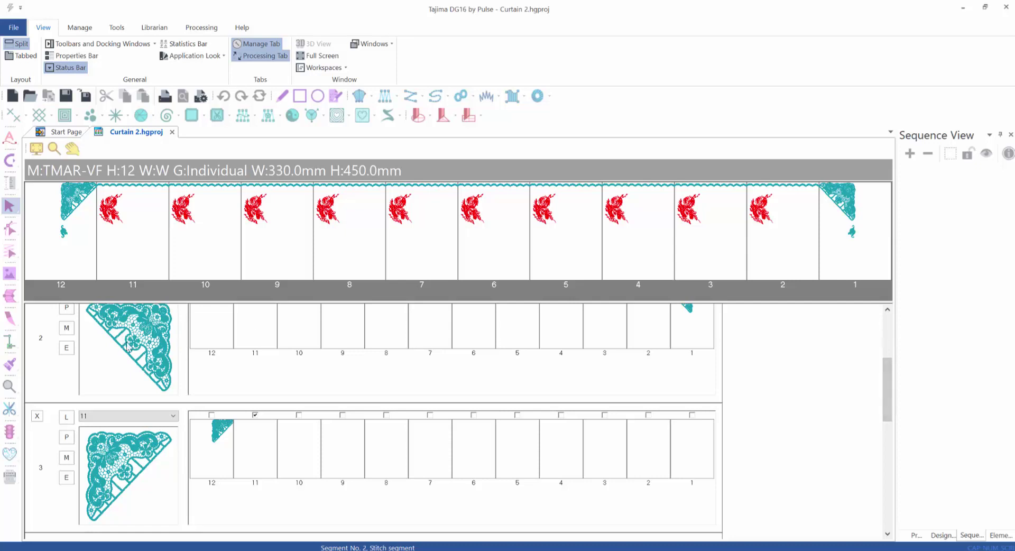
{"action": "left_click", "coordinate": [66, 352]}
{"action": "double_click", "coordinate": [135, 379]}
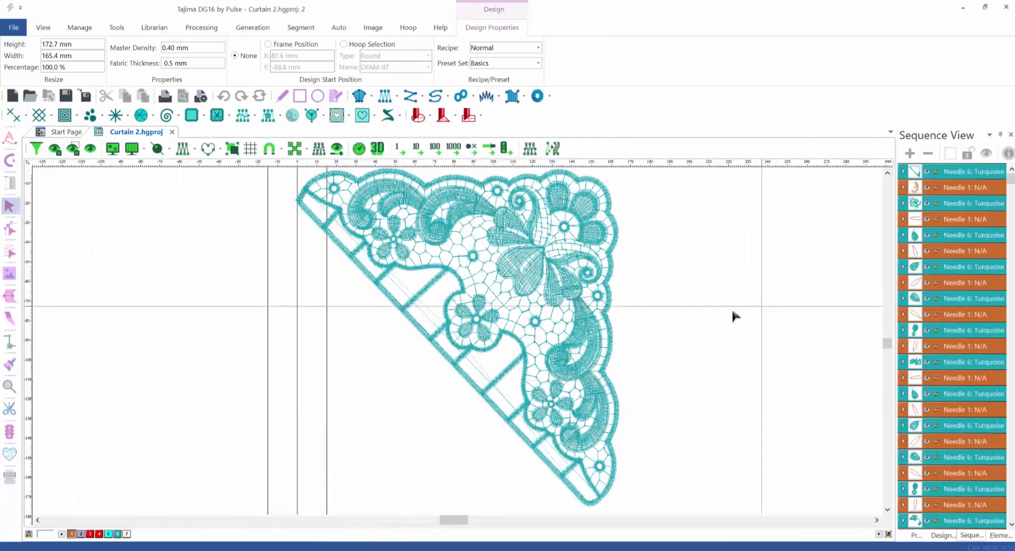
{"action": "scroll", "coordinate": [718, 315], "scroll_direction": "down", "scroll_amount": 5}
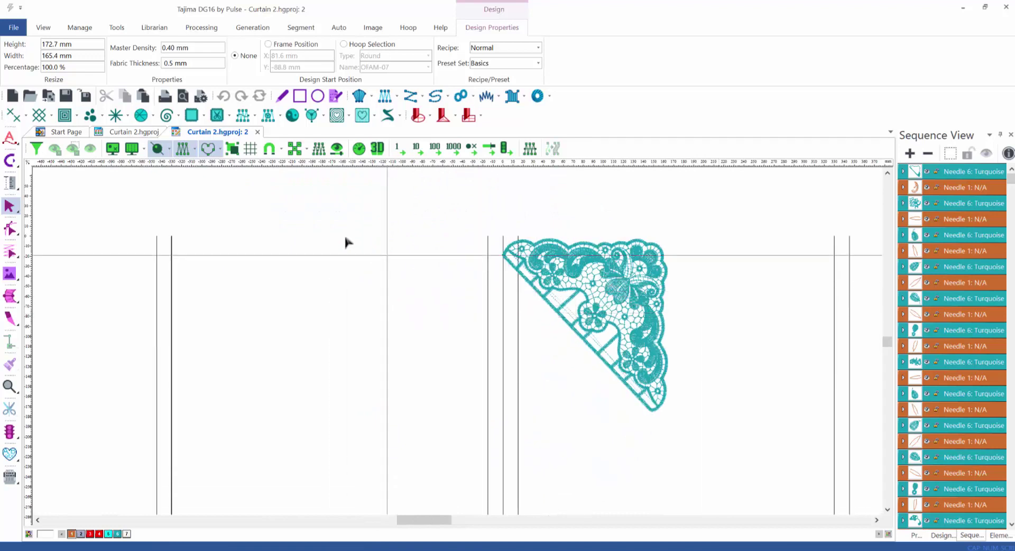
{"action": "left_click", "coordinate": [299, 97]}
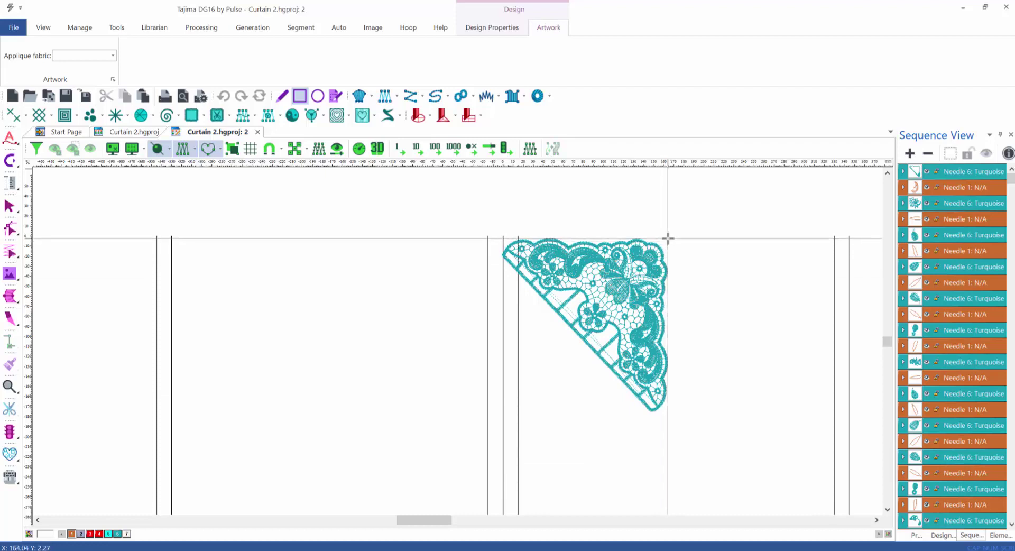
{"action": "left_click_drag", "start_coordinate": [667, 239], "coordinate": [160, 420]}
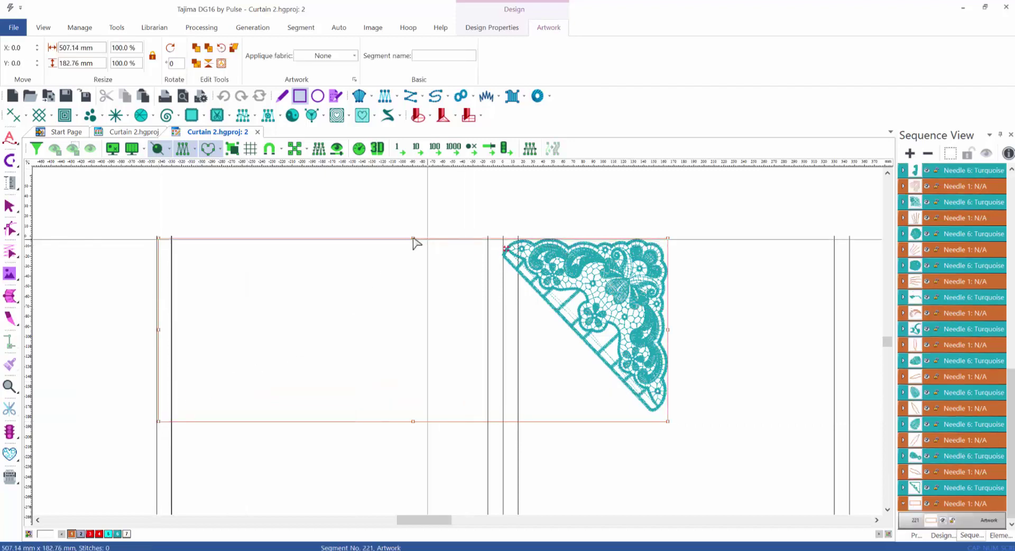
{"action": "key", "text": "Escape"}
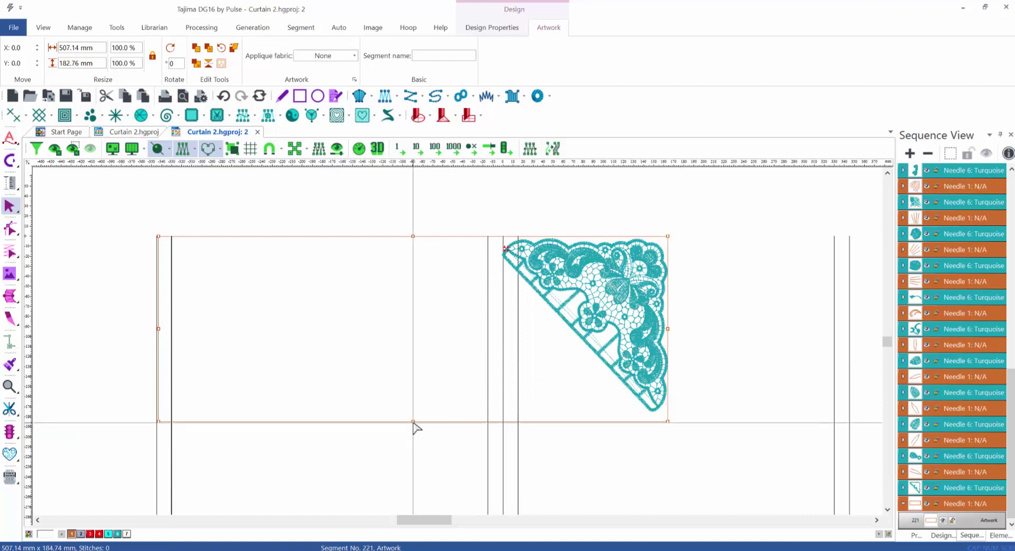
{"action": "left_click_drag", "start_coordinate": [413, 421], "coordinate": [415, 411]}
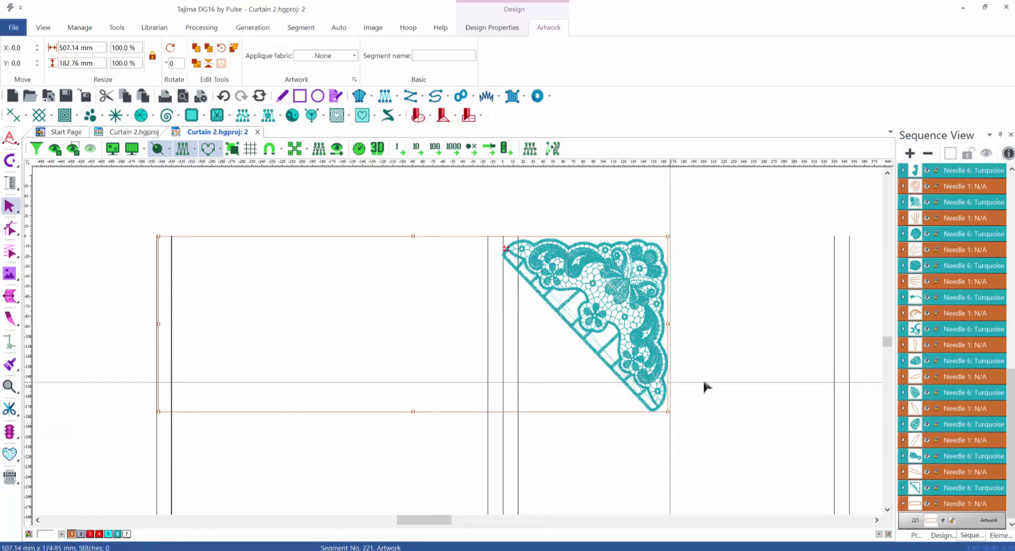
Copy the lace corner together with the reference rectangle and close cycle 2's design without saving changes.
{"action": "left_click_drag", "start_coordinate": [736, 214], "coordinate": [418, 455]}
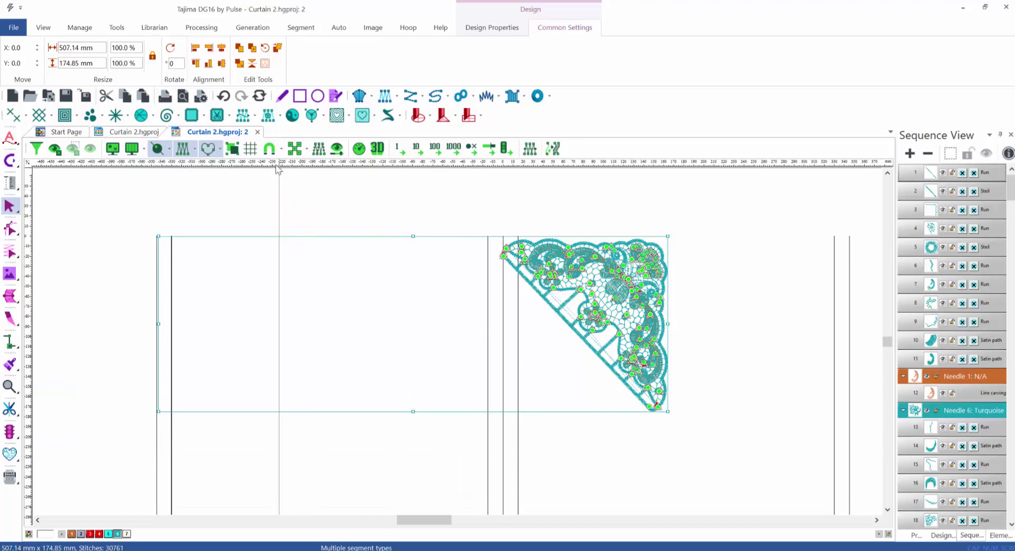
{"action": "left_click", "coordinate": [317, 201]}
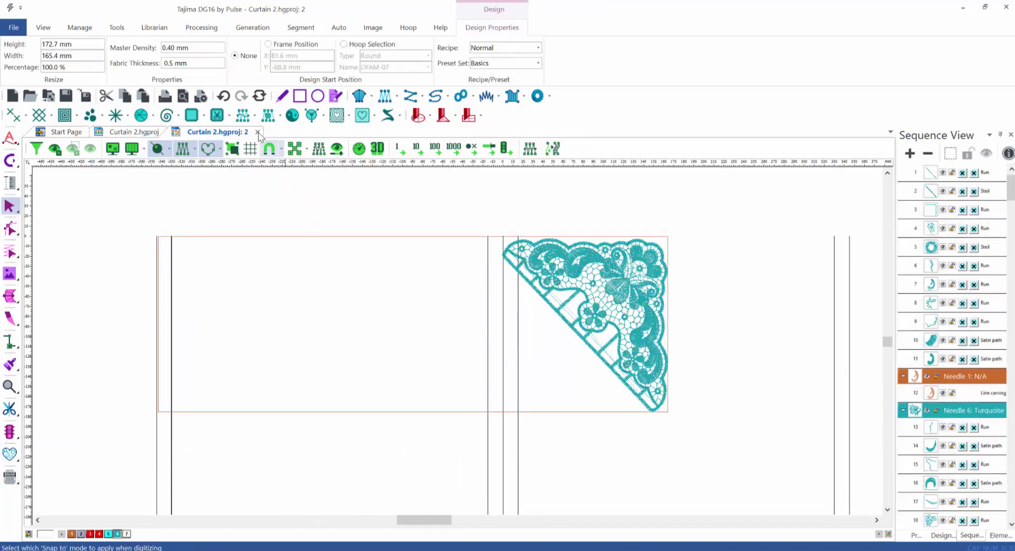
{"action": "left_click", "coordinate": [257, 132]}
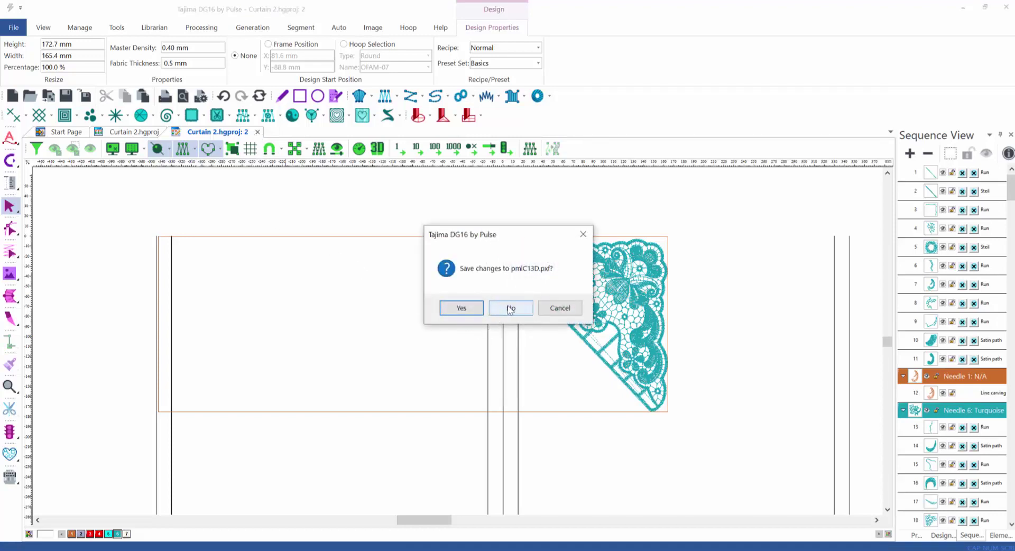
{"action": "left_click", "coordinate": [510, 308]}
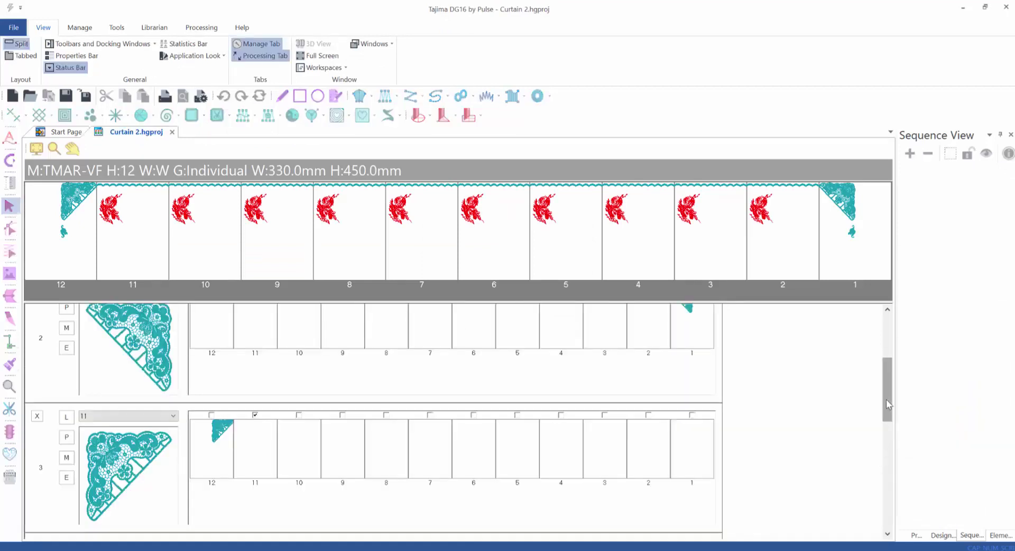
Open cycle 6's design for editing and paste the lace corner and reference rectangle, placing the corner well right of the center element.
{"action": "left_click_drag", "start_coordinate": [887, 405], "coordinate": [889, 531]}
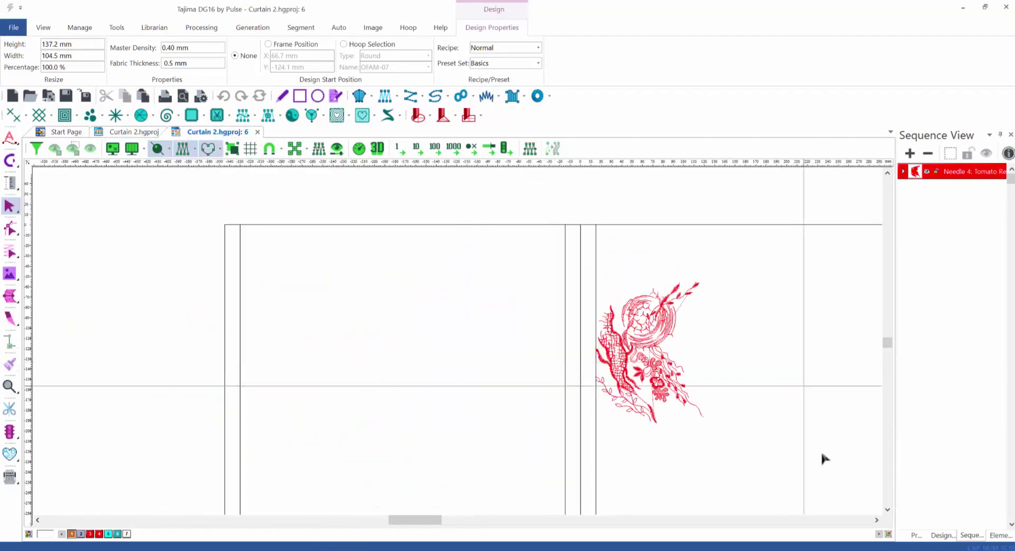
{"action": "left_click", "coordinate": [875, 520]}
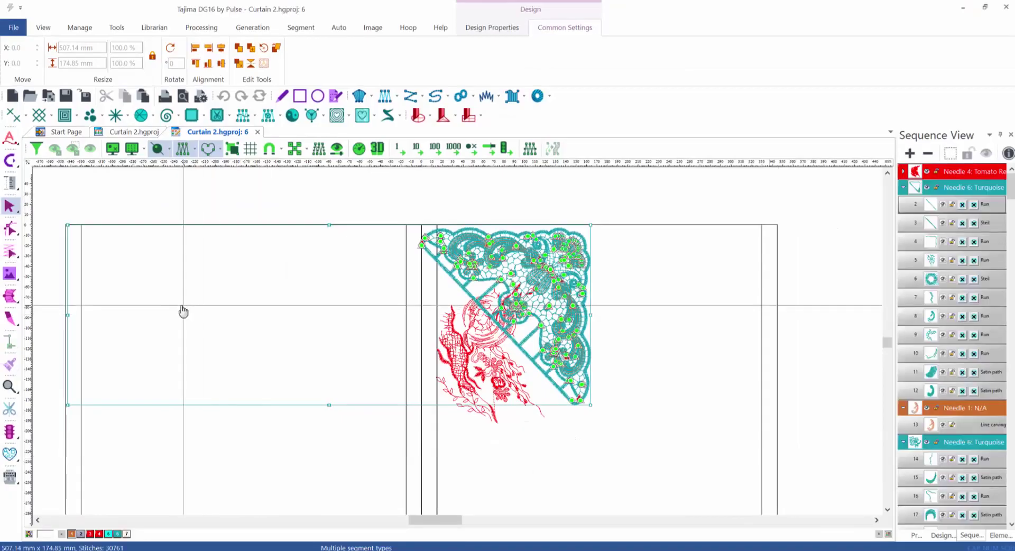
{"action": "scroll", "coordinate": [250, 312], "scroll_direction": "up", "scroll_amount": 2}
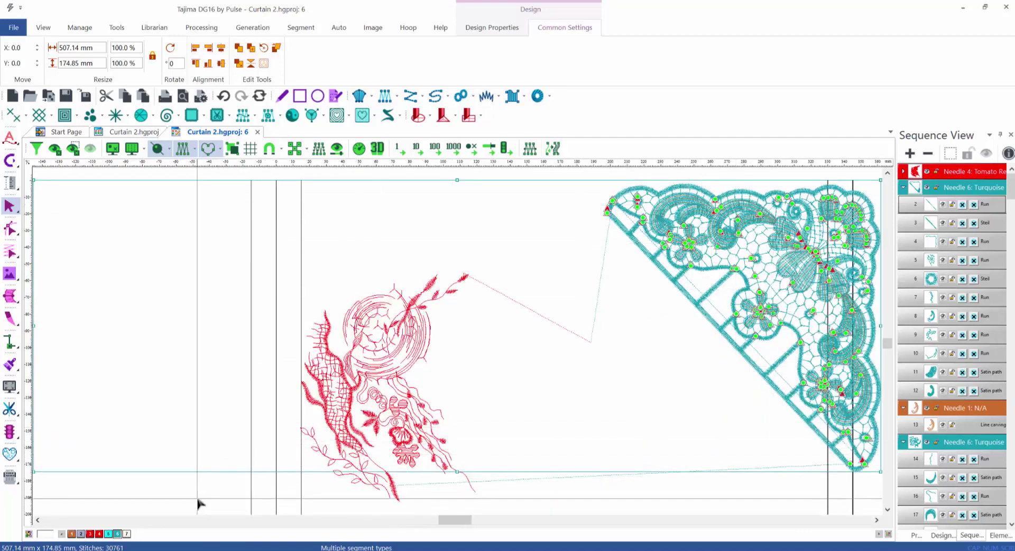
{"action": "key", "text": "Escape"}
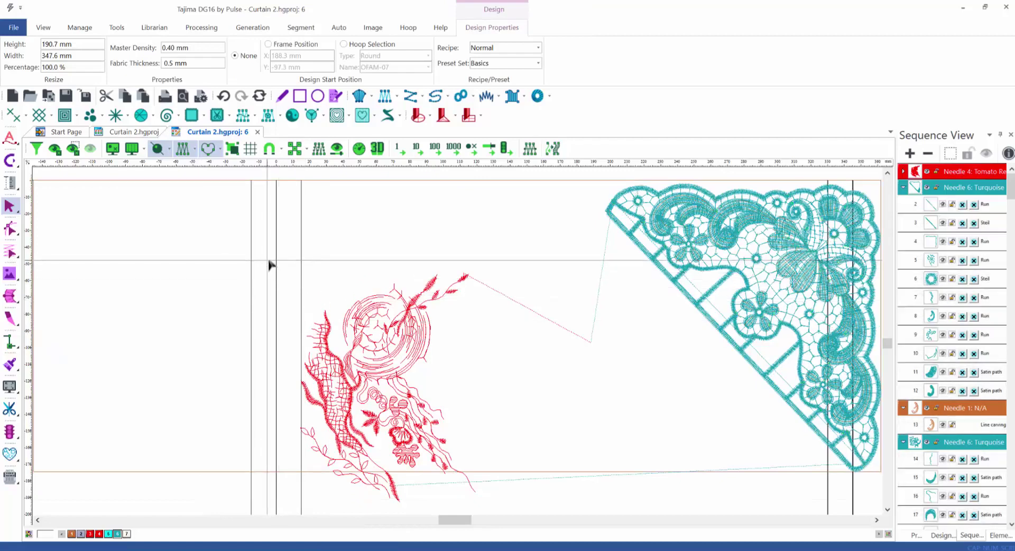
Move the center element about 67 mm left and 70 mm down, centring it on the head's zero line.
{"action": "scroll", "coordinate": [467, 363], "scroll_direction": "down", "scroll_amount": 2}
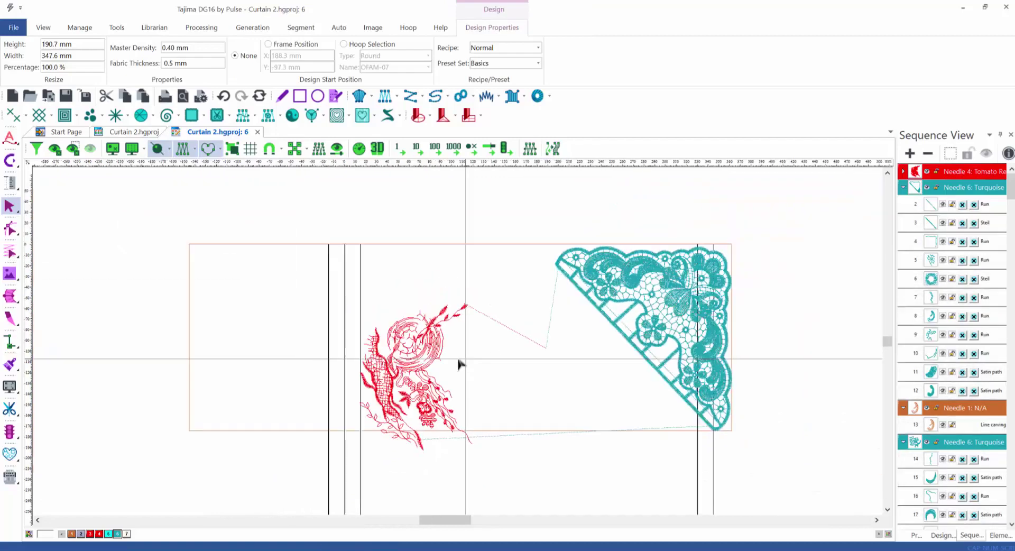
{"action": "left_click_drag", "start_coordinate": [343, 284], "coordinate": [491, 487]}
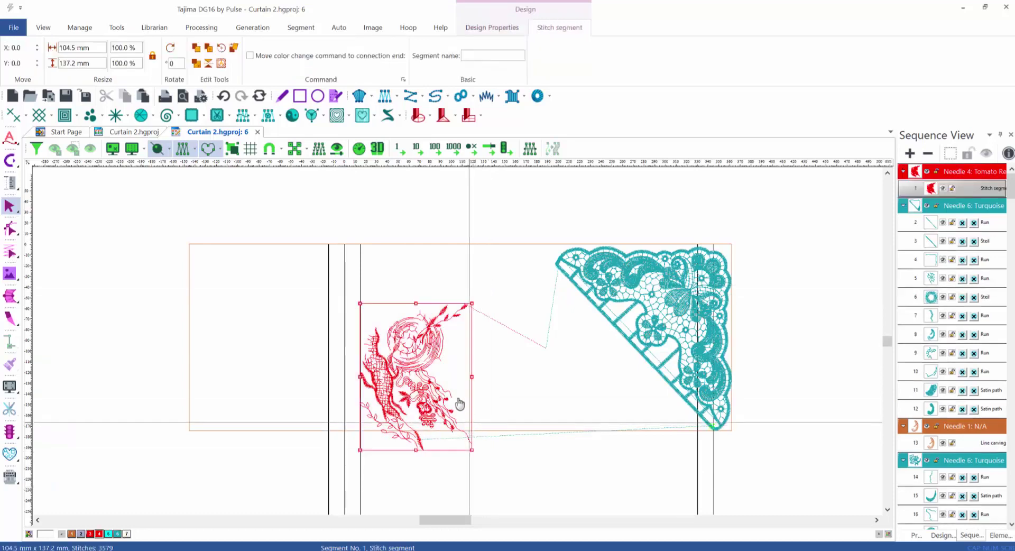
{"action": "left_click_drag", "start_coordinate": [447, 400], "coordinate": [388, 453]}
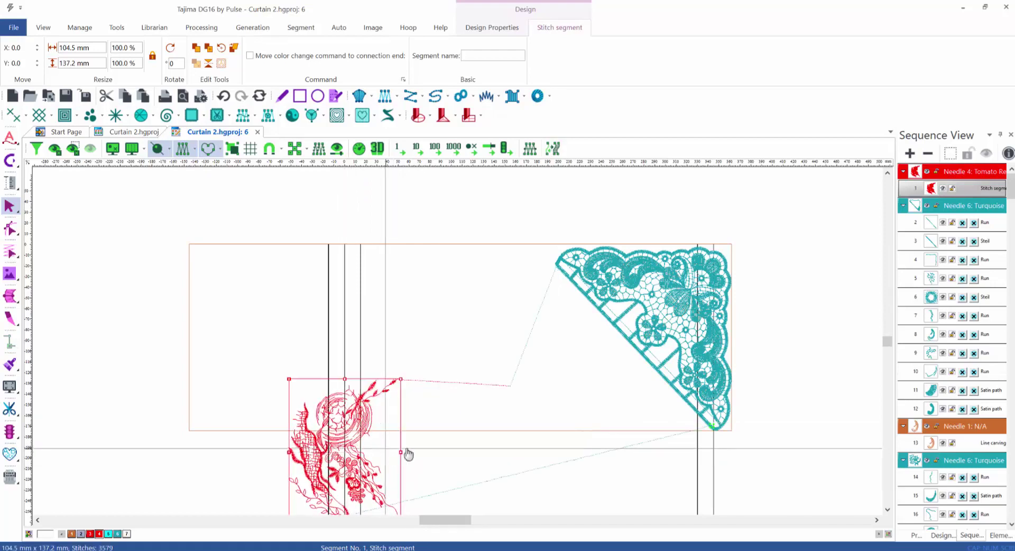
Select the reference rectangle and place a horizontal guideline through its vertical midpoint.
{"action": "left_click_drag", "start_coordinate": [180, 233], "coordinate": [222, 273]}
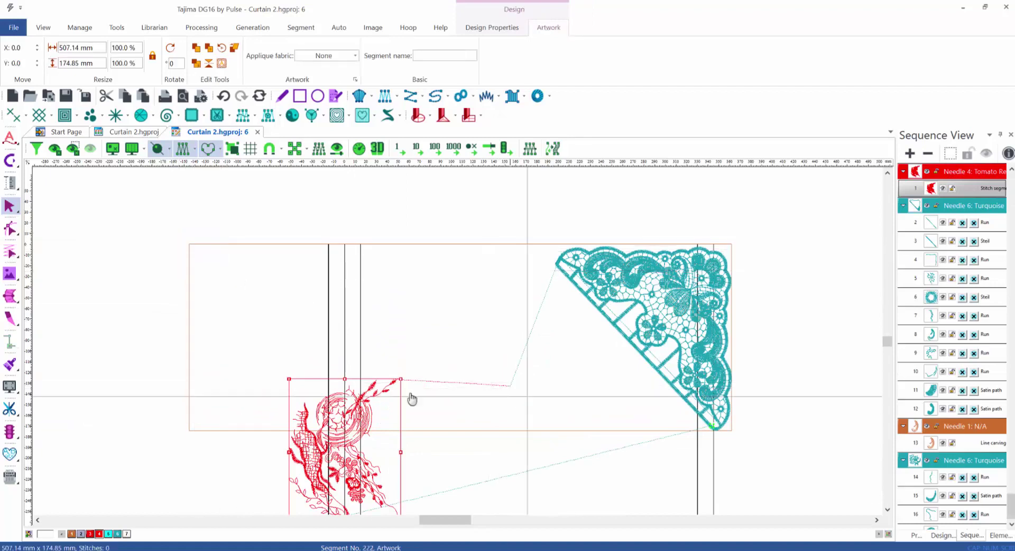
{"action": "left_click", "coordinate": [189, 333]}
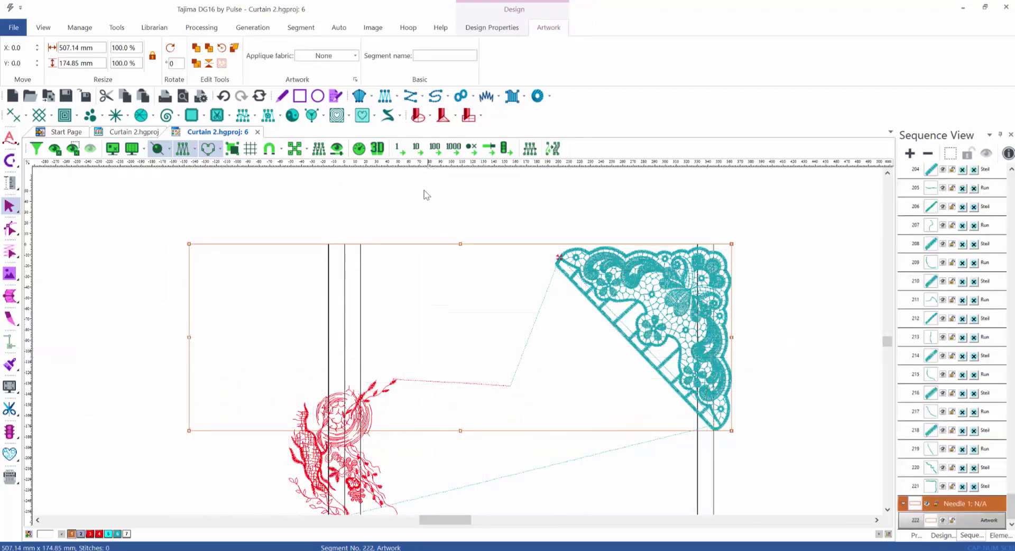
{"action": "left_click_drag", "start_coordinate": [426, 195], "coordinate": [399, 348]}
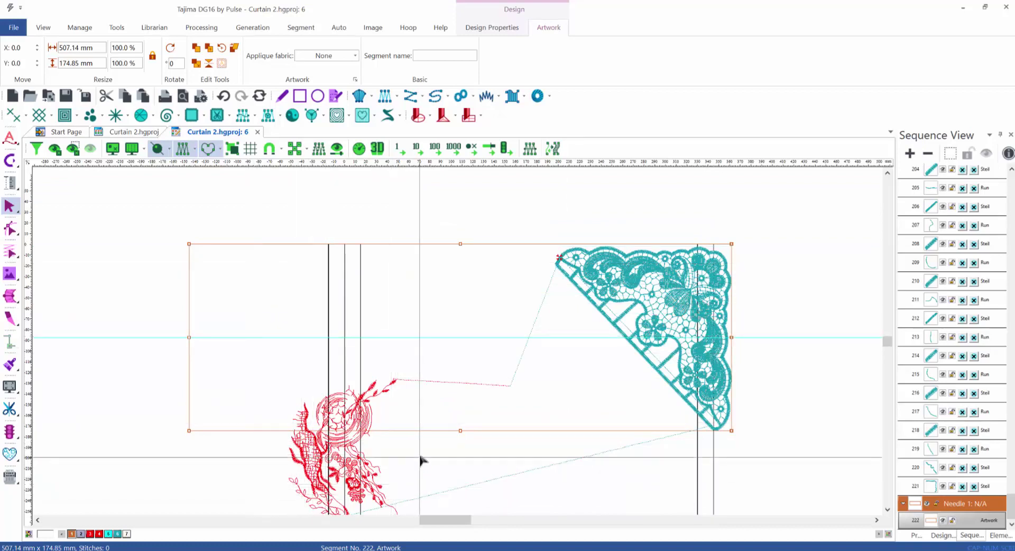
Move the center element about 32 mm up to just below the guideline and delete the pasted lace corner and reference rectangle.
{"action": "scroll", "coordinate": [423, 386], "scroll_direction": "down", "scroll_amount": 2}
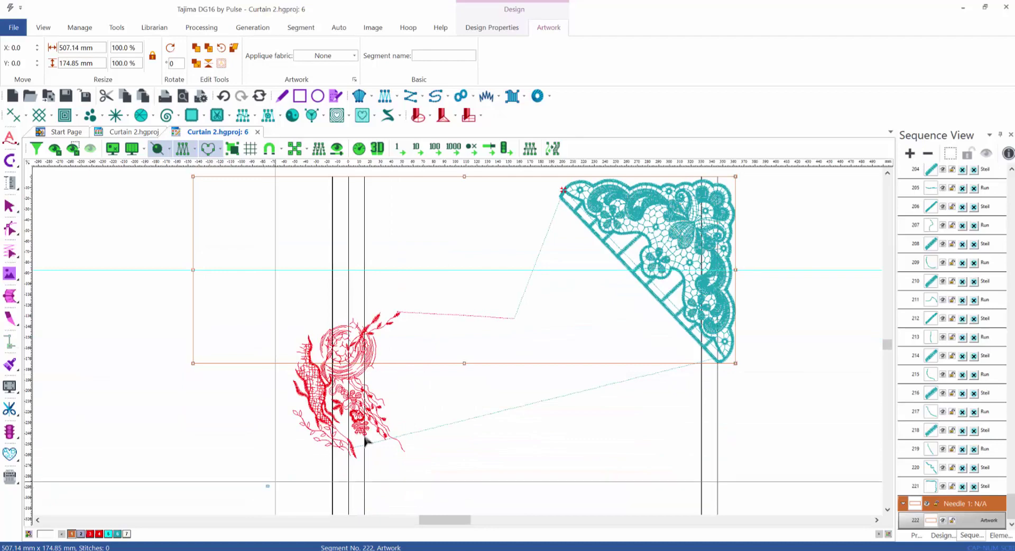
{"action": "left_click_drag", "start_coordinate": [202, 486], "coordinate": [391, 340]}
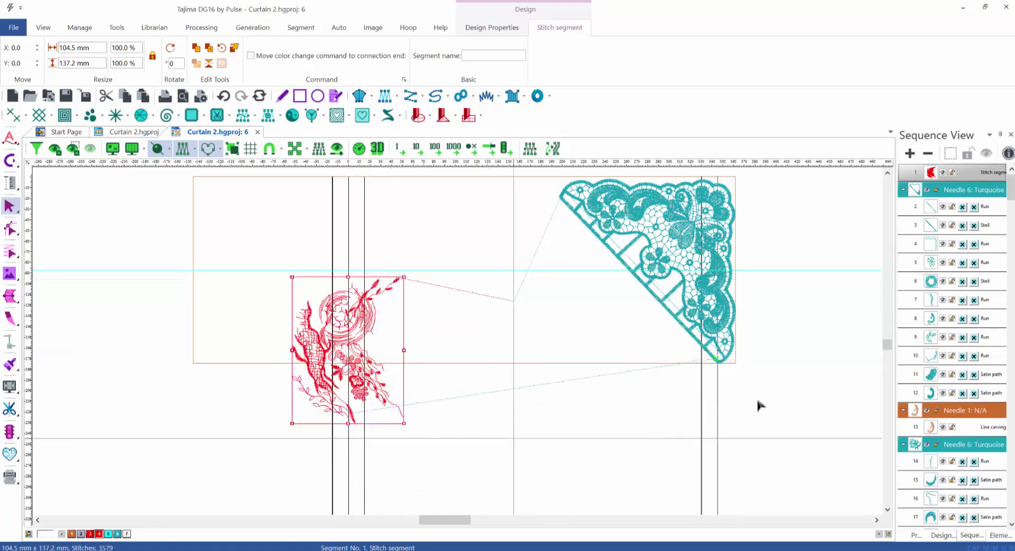
{"action": "left_click_drag", "start_coordinate": [779, 407], "coordinate": [504, 167]}
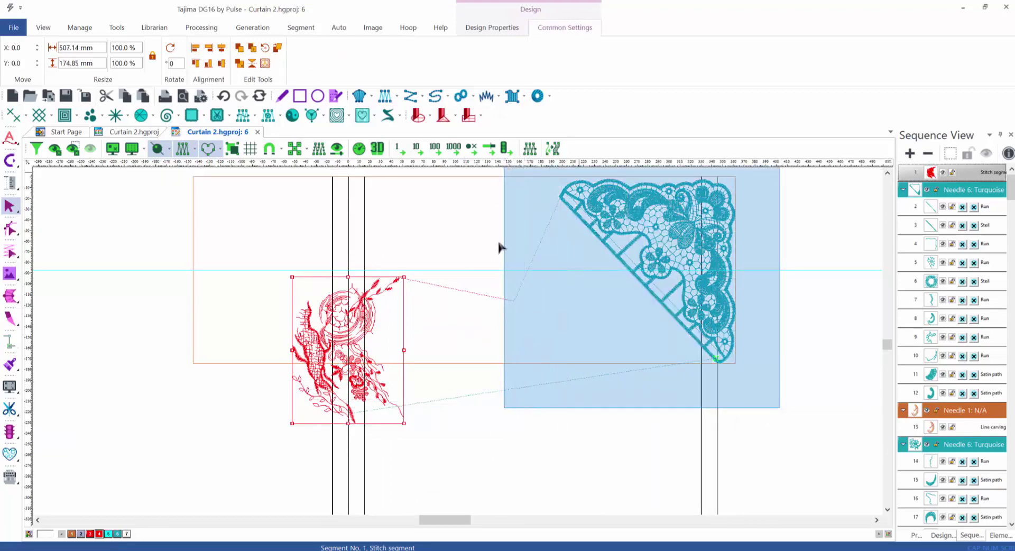
{"action": "left_click", "coordinate": [515, 296]}
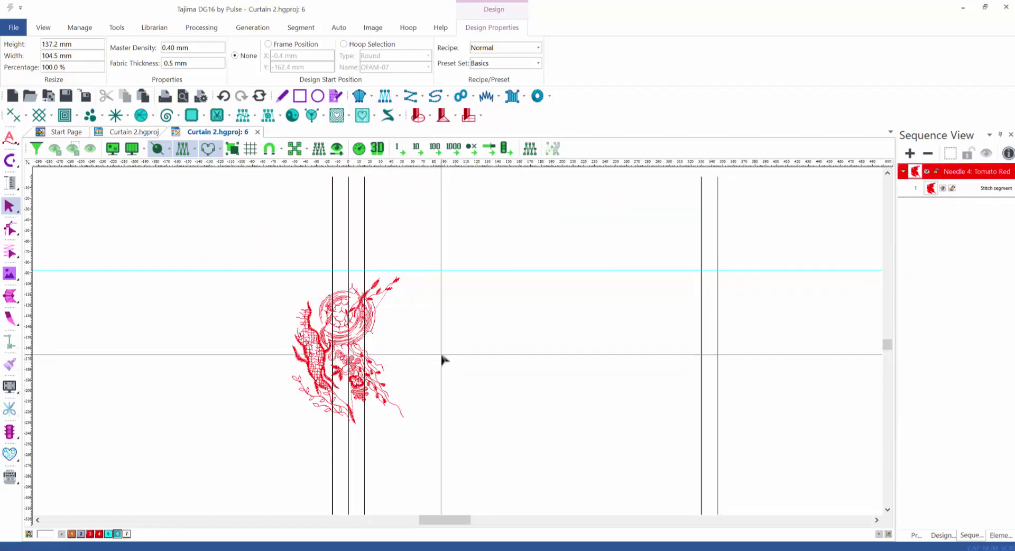
Check the center element's placement across the heads in the project overview and close cycle 6's design.
{"action": "left_click", "coordinate": [124, 134]}
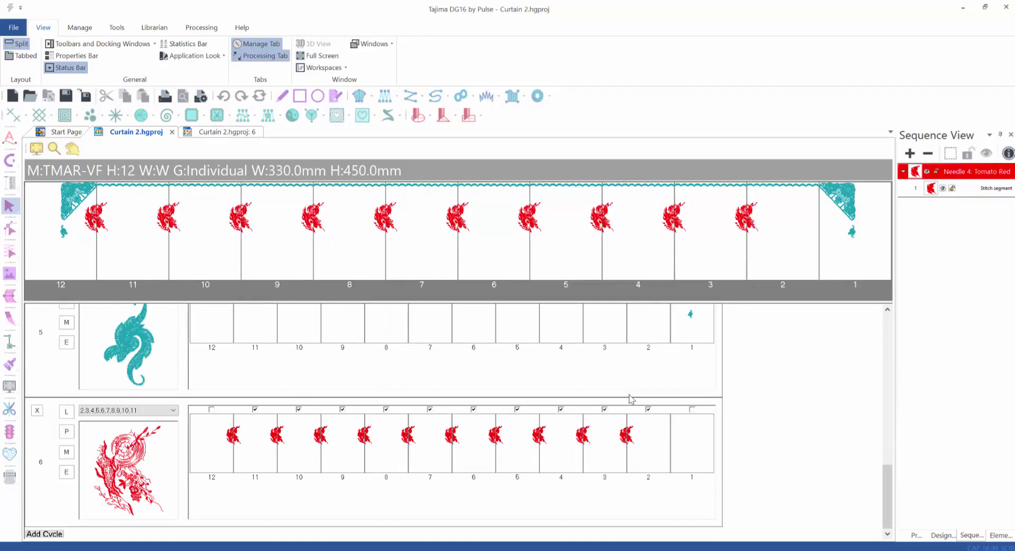
{"action": "left_click", "coordinate": [221, 132]}
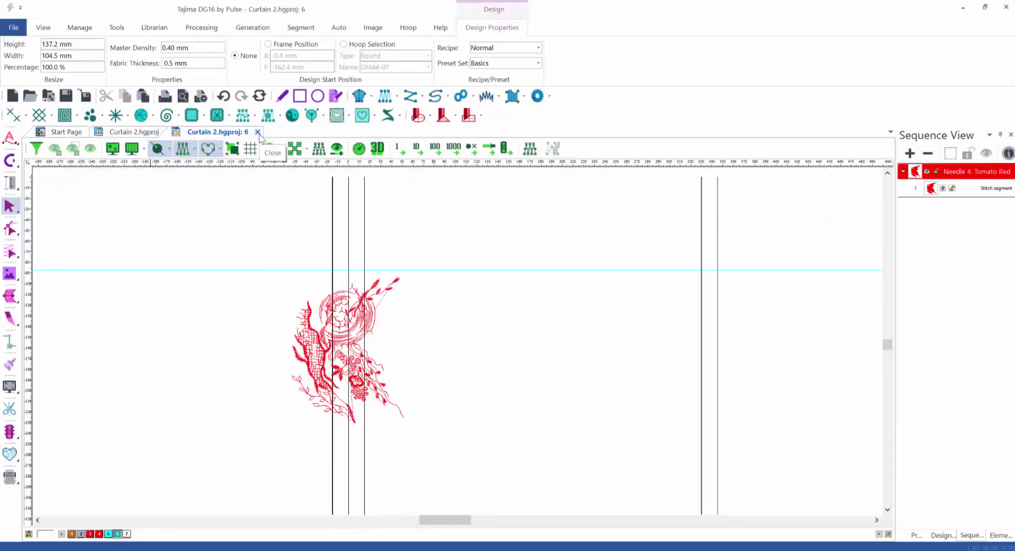
{"action": "left_click", "coordinate": [257, 132]}
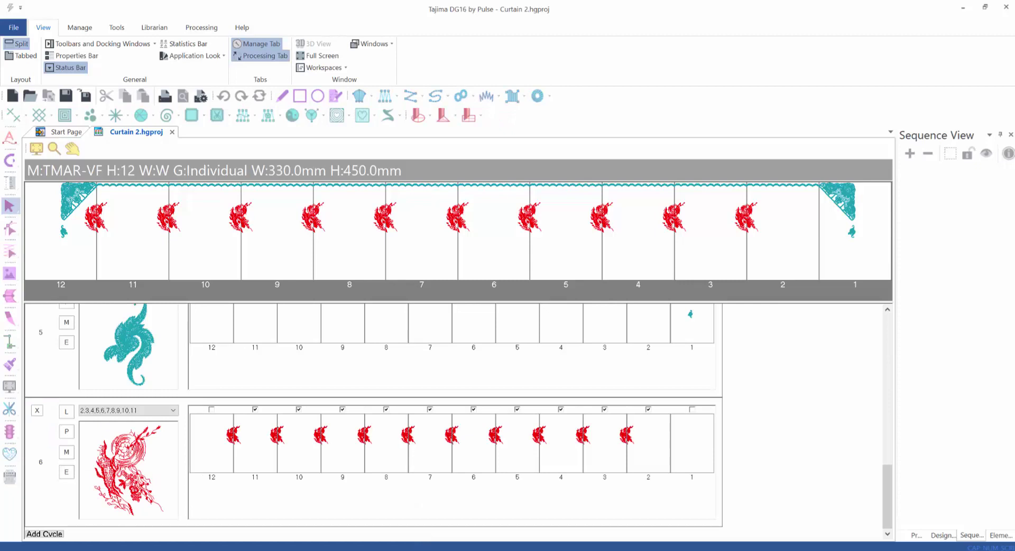
Open cycle 6's design, select and copy the center element, and close the design.
{"action": "scroll", "coordinate": [134, 374], "scroll_direction": "down", "scroll_amount": 2}
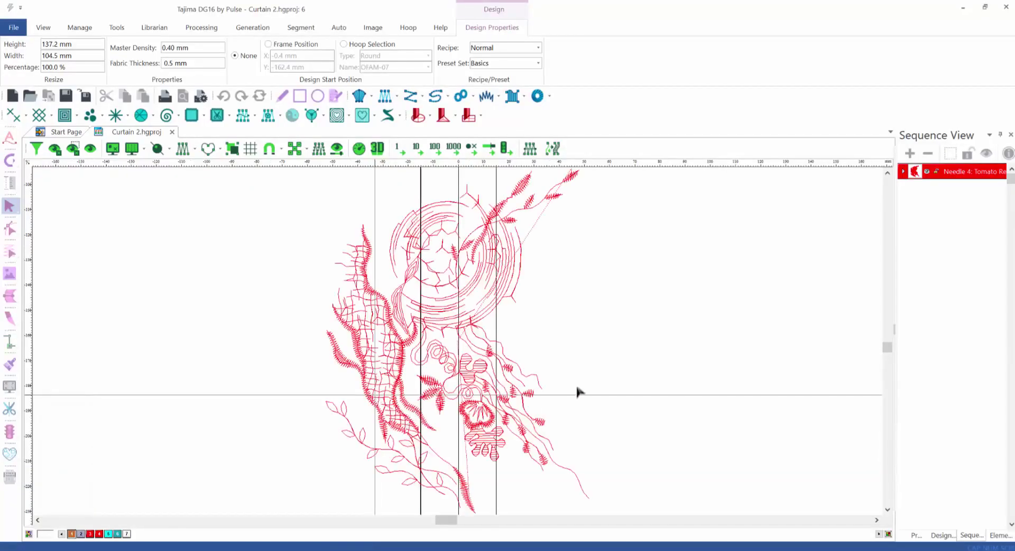
{"action": "scroll", "coordinate": [576, 394], "scroll_direction": "down", "scroll_amount": 5}
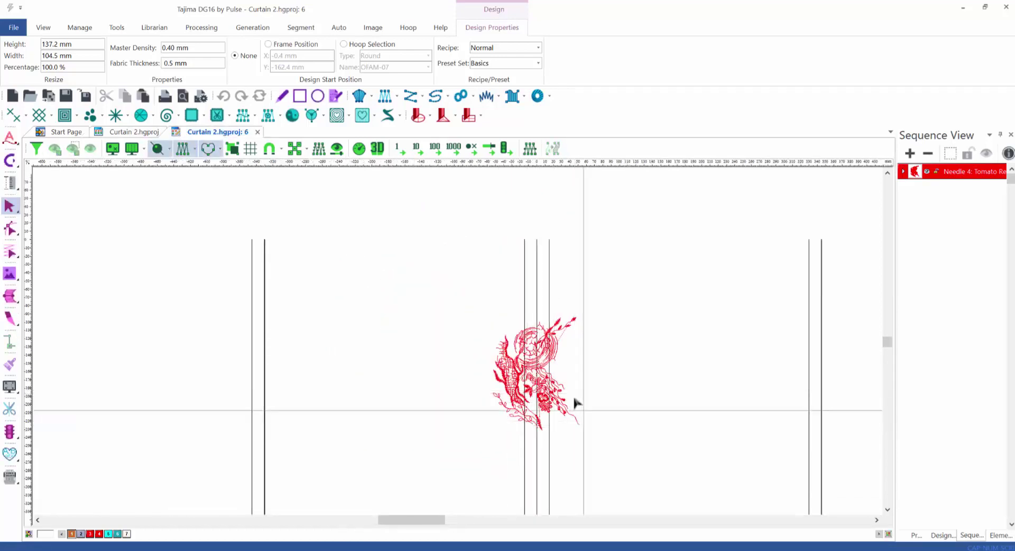
{"action": "left_click_drag", "start_coordinate": [464, 296], "coordinate": [645, 467]}
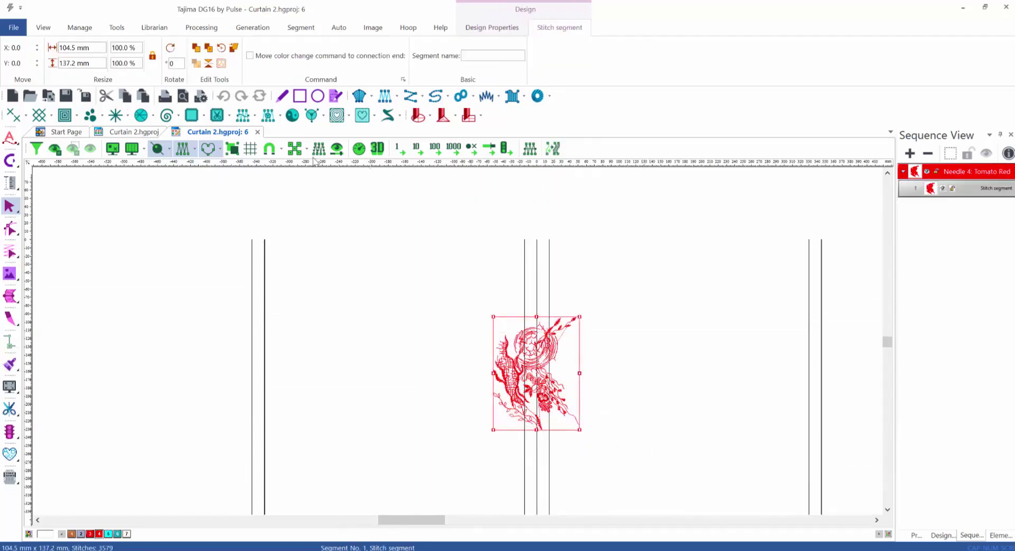
{"action": "left_click", "coordinate": [258, 132]}
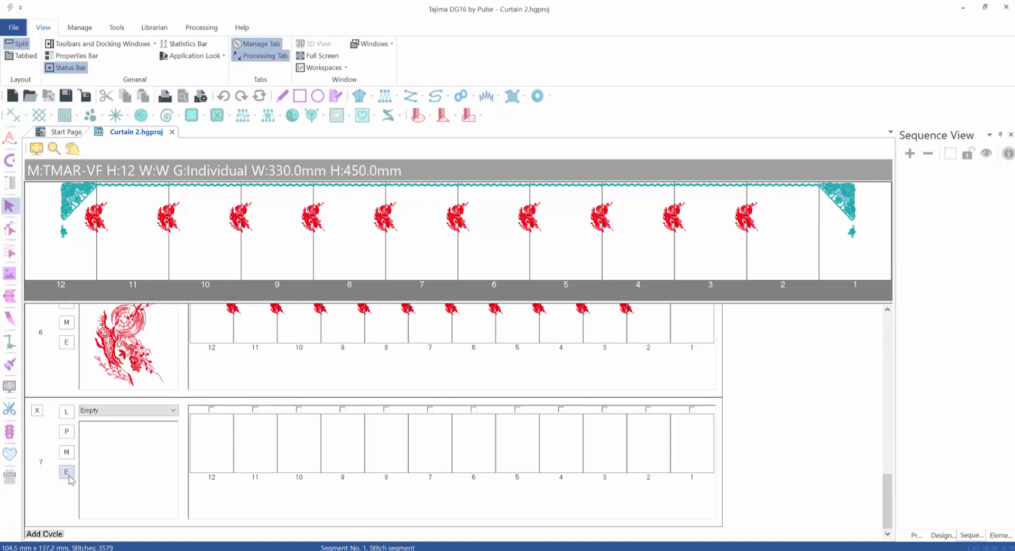
Paste the center element into cycle 7's design and place horizontal guidelines through its vertical middle and along its upper edge.
{"action": "left_click", "coordinate": [70, 475]}
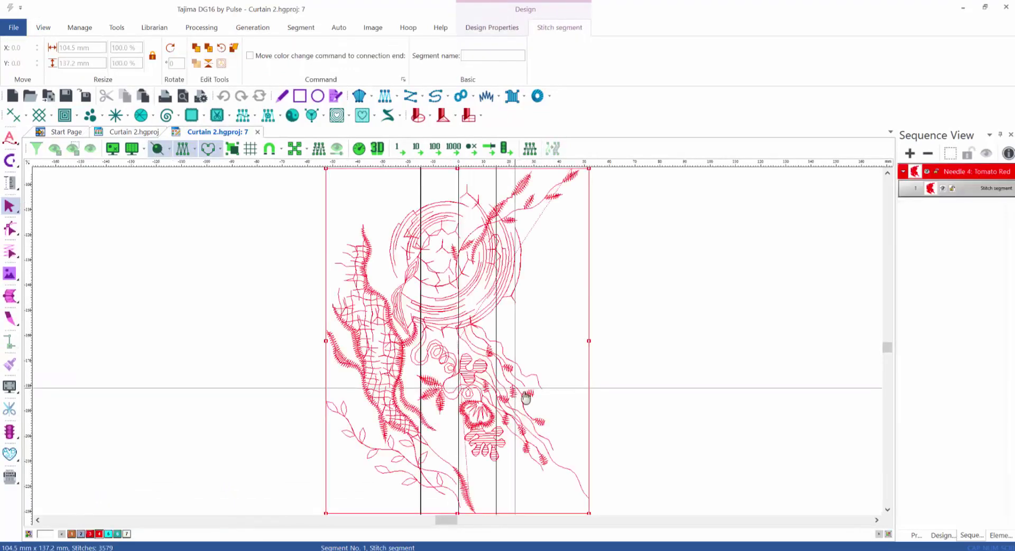
{"action": "scroll", "coordinate": [525, 399], "scroll_direction": "down", "scroll_amount": 5}
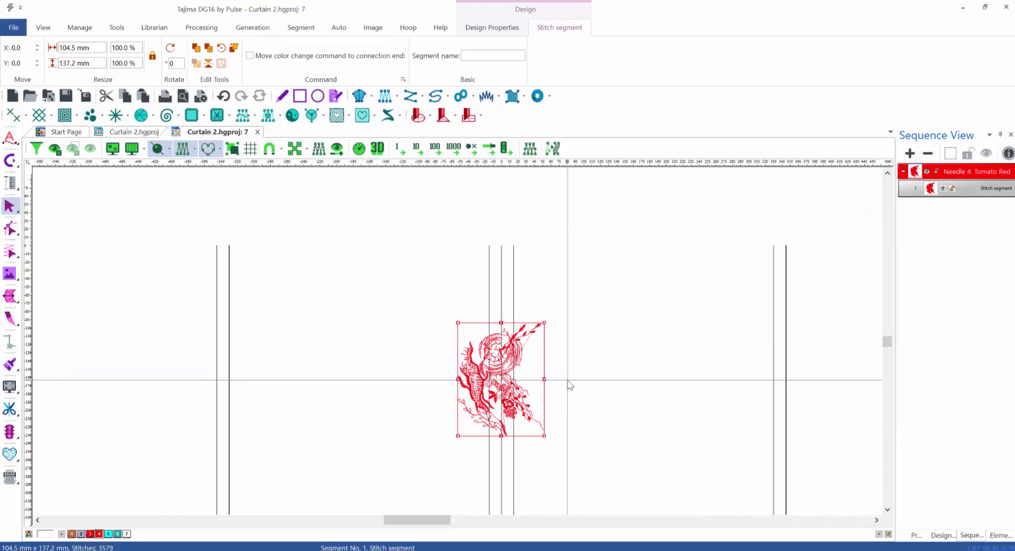
{"action": "left_click_drag", "start_coordinate": [567, 380], "coordinate": [565, 379]}
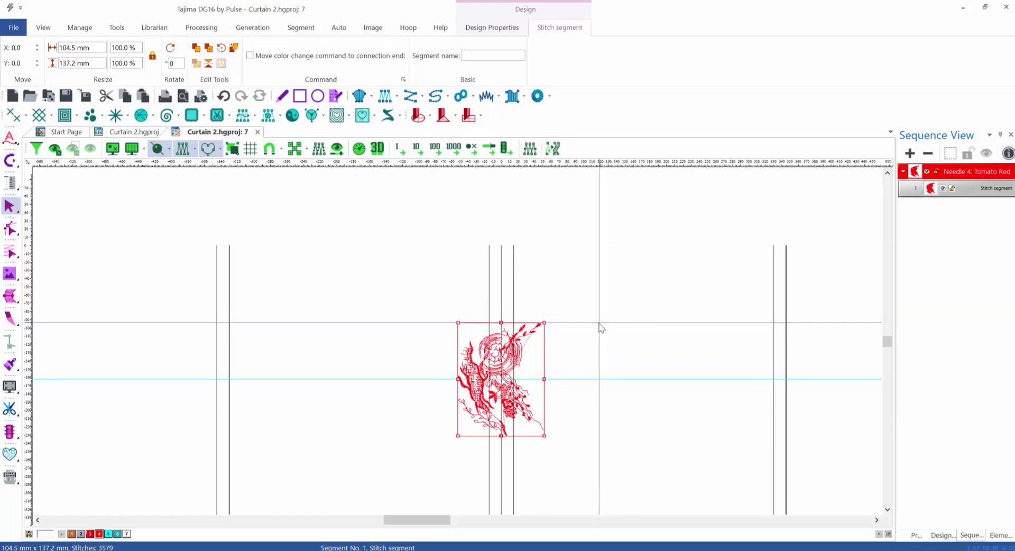
{"action": "left_click", "coordinate": [599, 322]}
{"action": "left_click_drag", "start_coordinate": [363, 307], "coordinate": [568, 446]}
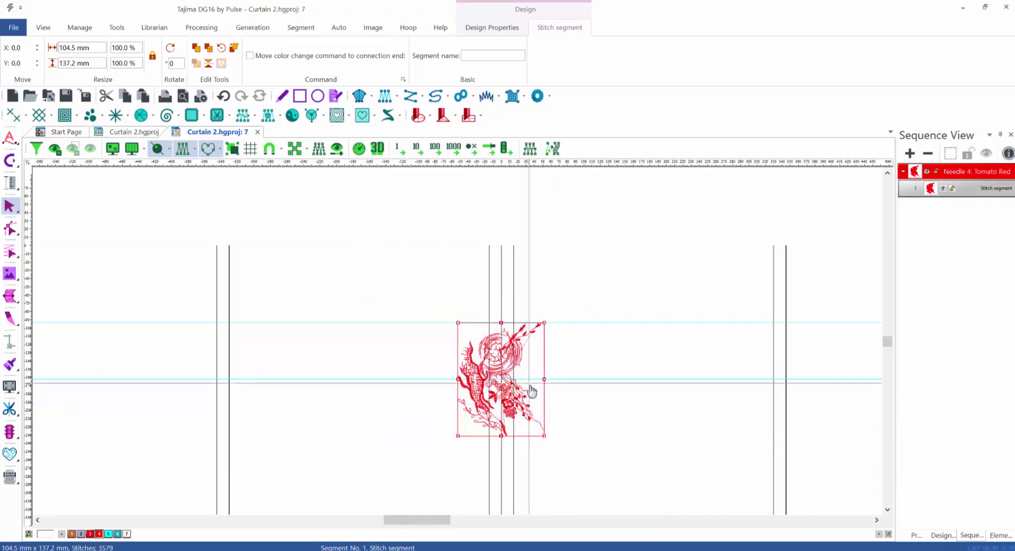
Move the center element about 345 mm right along the guidelines and reflect it about its vertical center axis without copying.
{"action": "left_click_drag", "start_coordinate": [531, 391], "coordinate": [816, 396]}
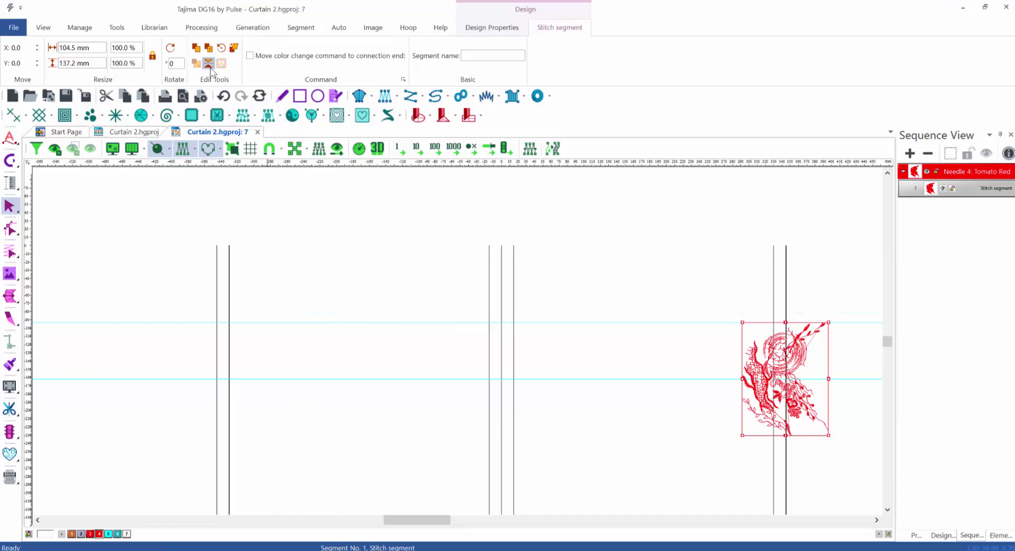
{"action": "left_click", "coordinate": [203, 96]}
{"action": "left_click", "coordinate": [483, 250]}
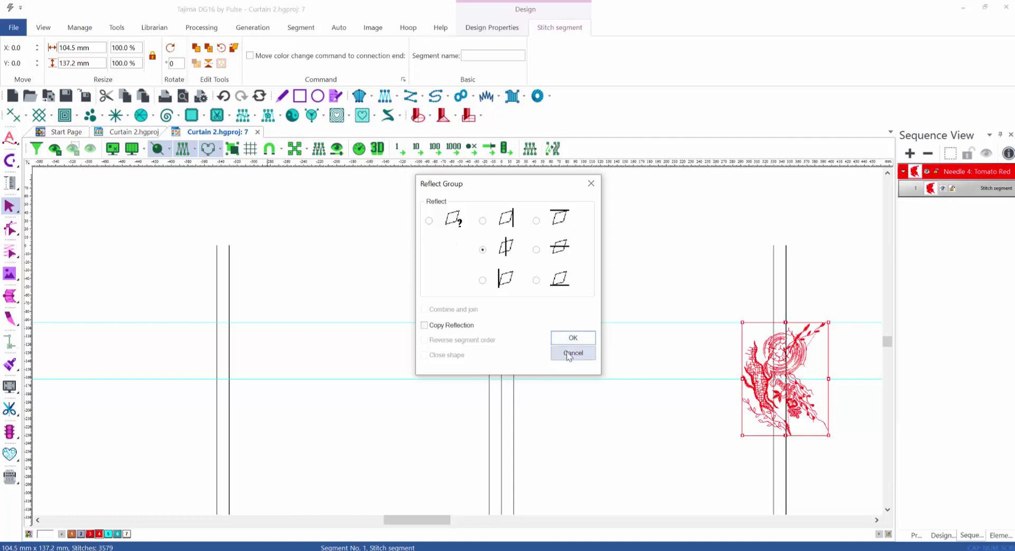
{"action": "left_click", "coordinate": [573, 338]}
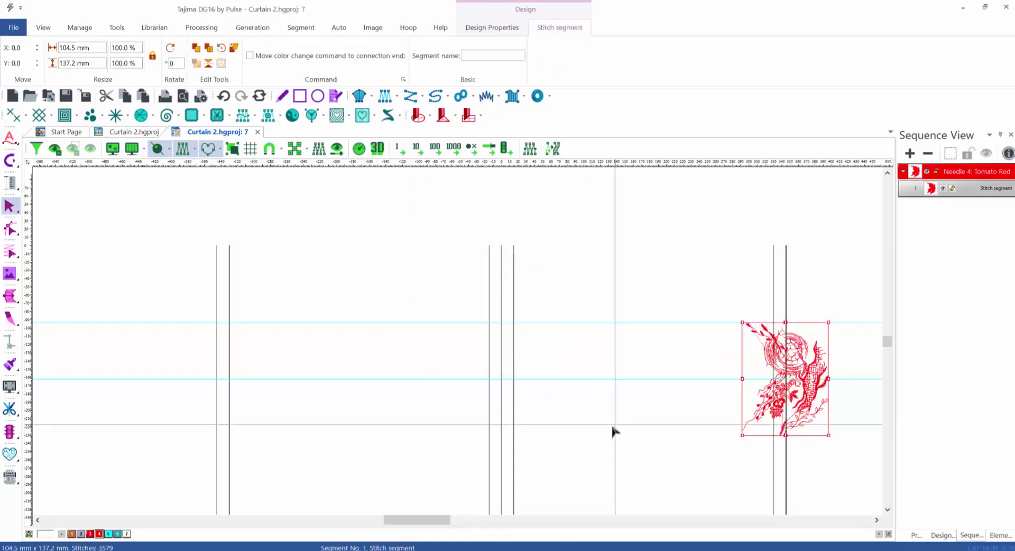
{"action": "left_click", "coordinate": [616, 448]}
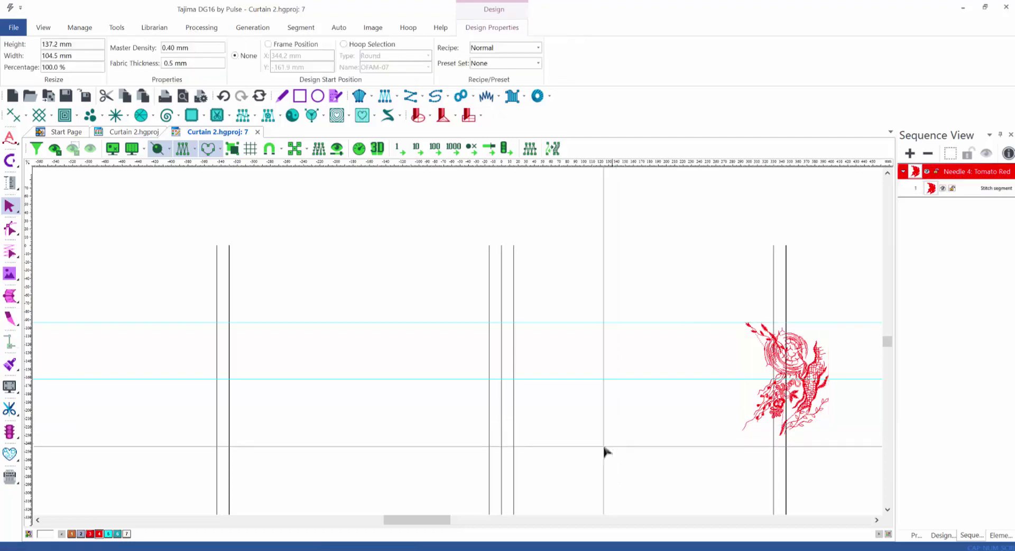
Assign cycle 7 to head 2 in the project overview and close cycle 7's design.
{"action": "left_click", "coordinate": [132, 147]}
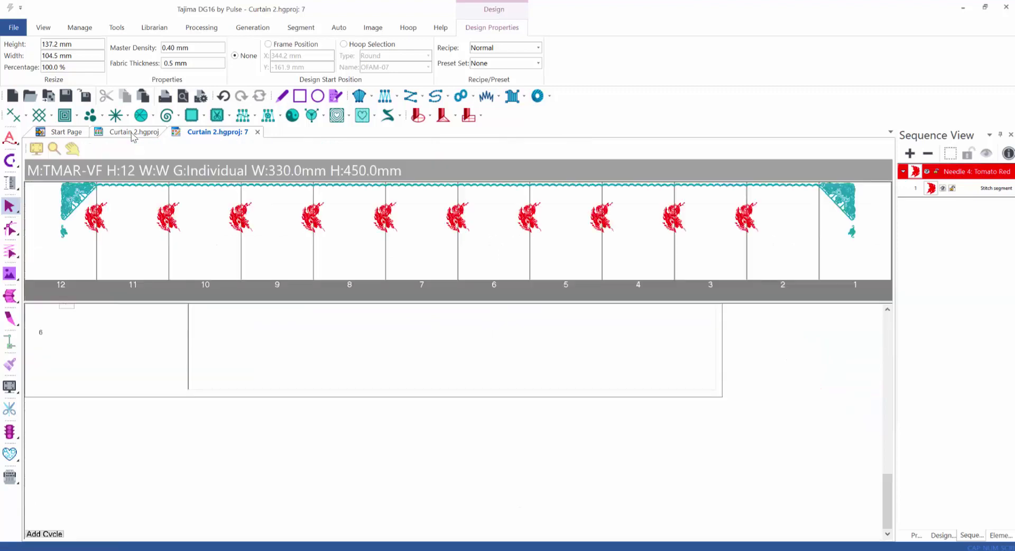
{"action": "left_click", "coordinate": [132, 135]}
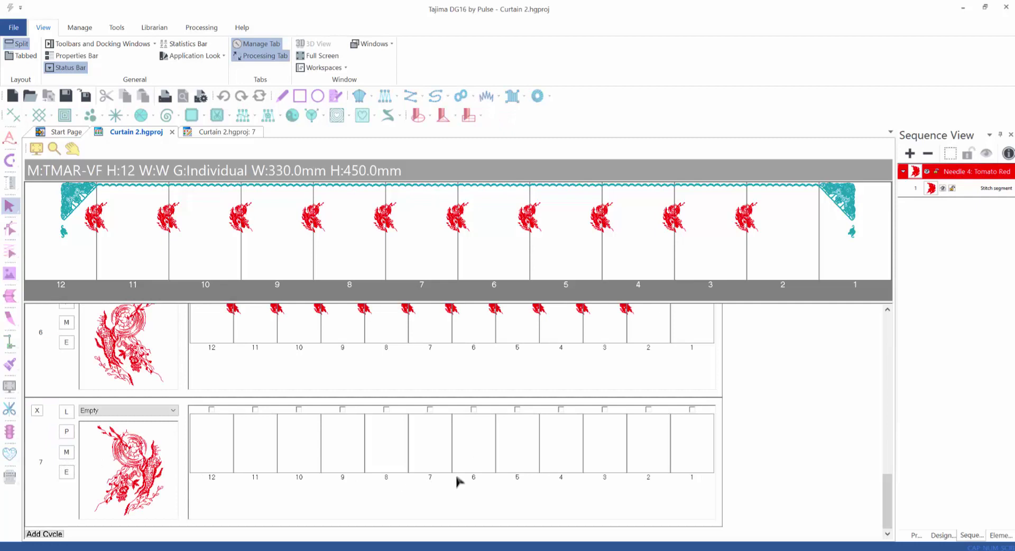
{"action": "left_click", "coordinate": [647, 409]}
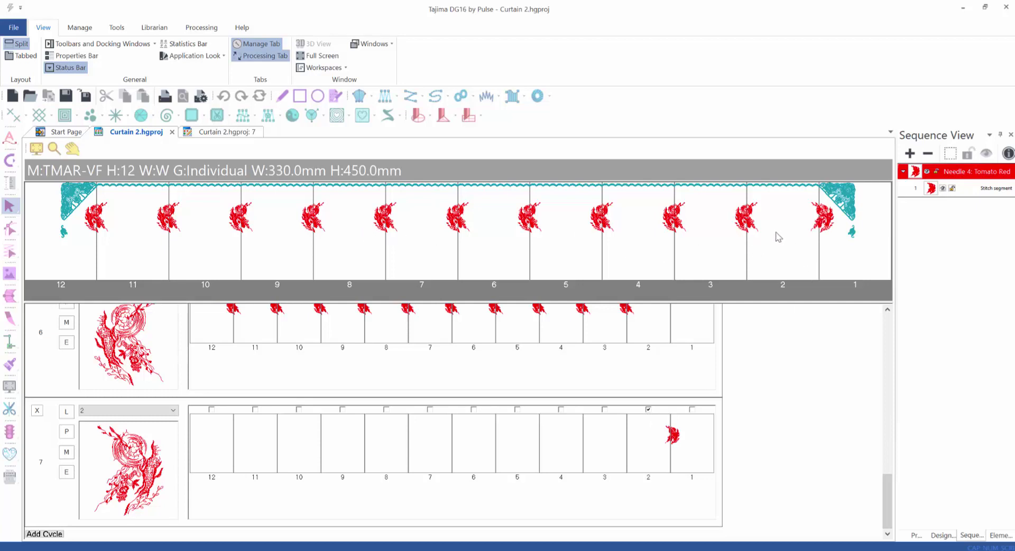
{"action": "left_click", "coordinate": [226, 133]}
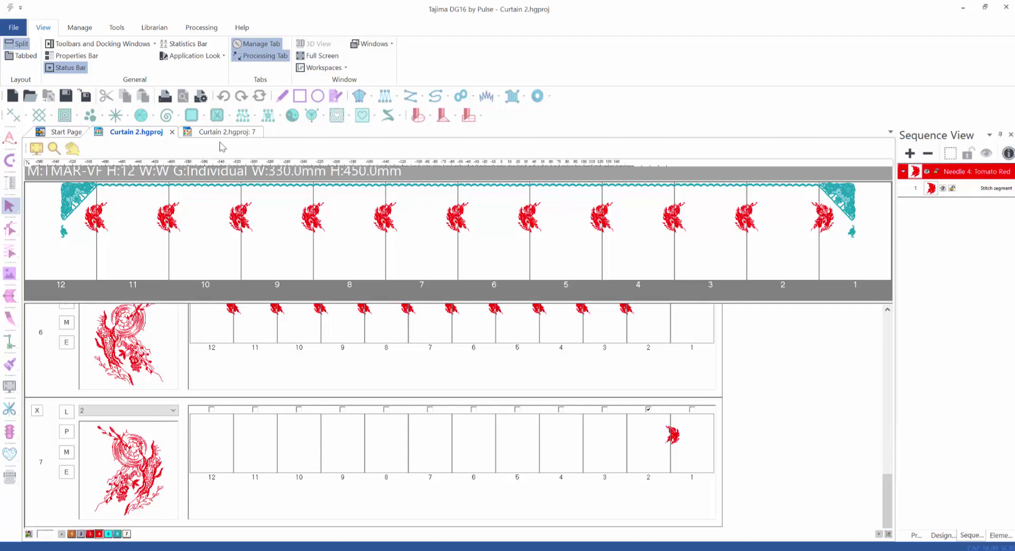
{"action": "left_click", "coordinate": [257, 132]}
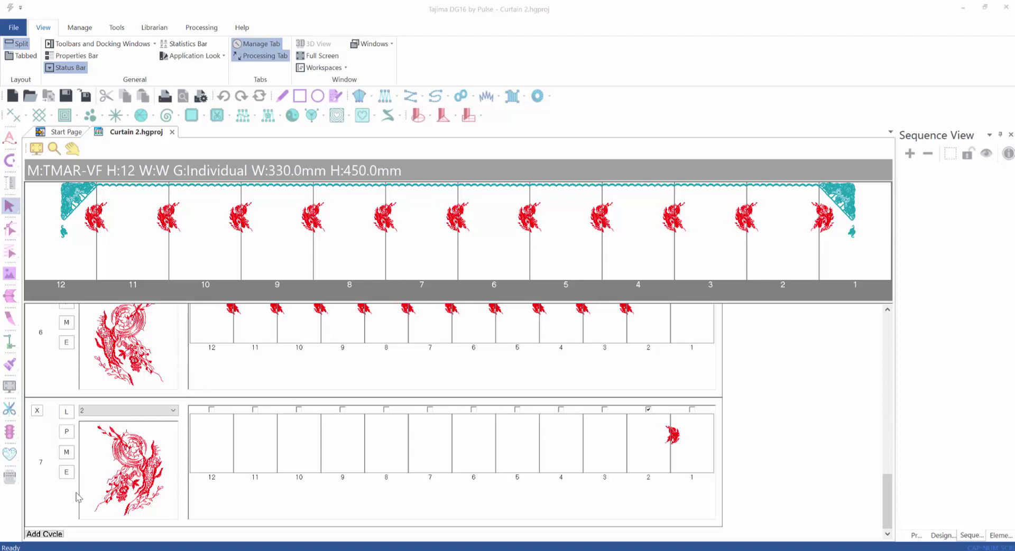
Add cycle 8 to the project and copy the center element from cycle 6's design.
{"action": "left_click", "coordinate": [48, 535]}
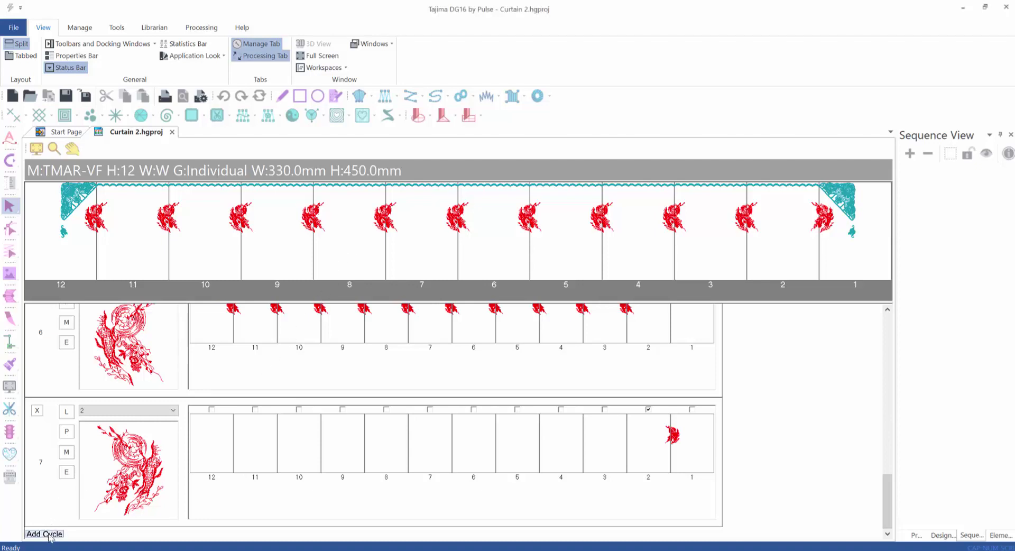
{"action": "left_click", "coordinate": [50, 535]}
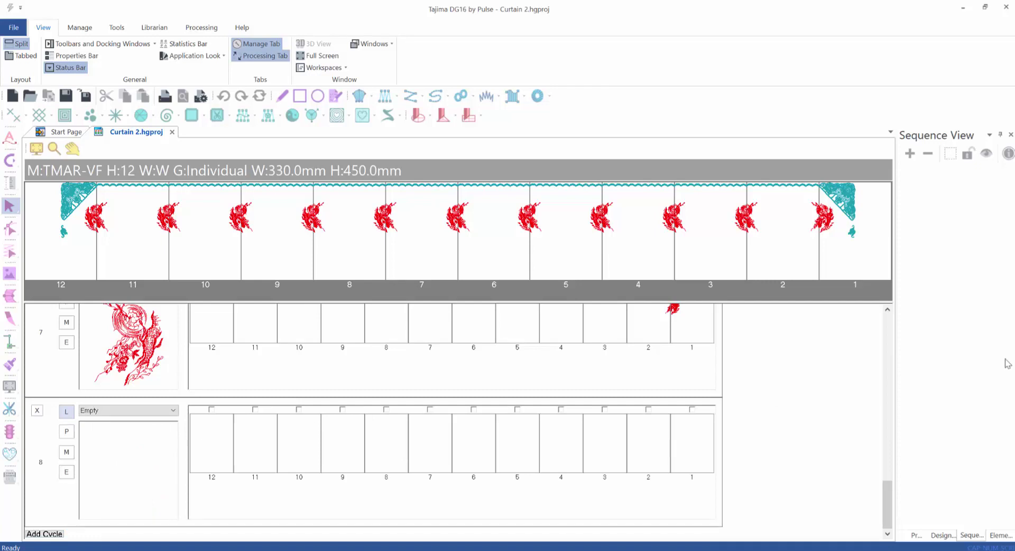
{"action": "left_click", "coordinate": [887, 310]}
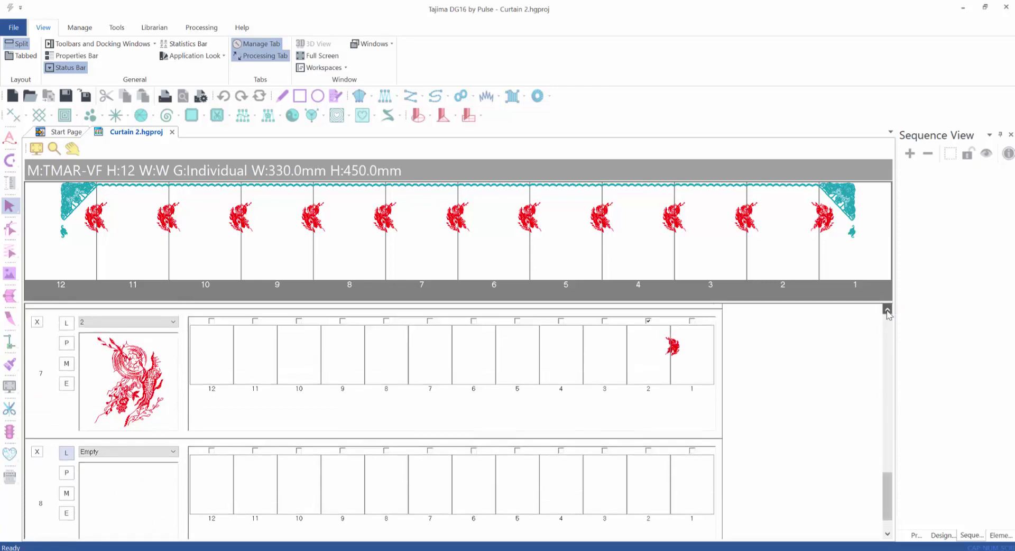
{"action": "left_click", "coordinate": [887, 310]}
{"action": "left_click", "coordinate": [887, 311]}
{"action": "left_click", "coordinate": [886, 310]}
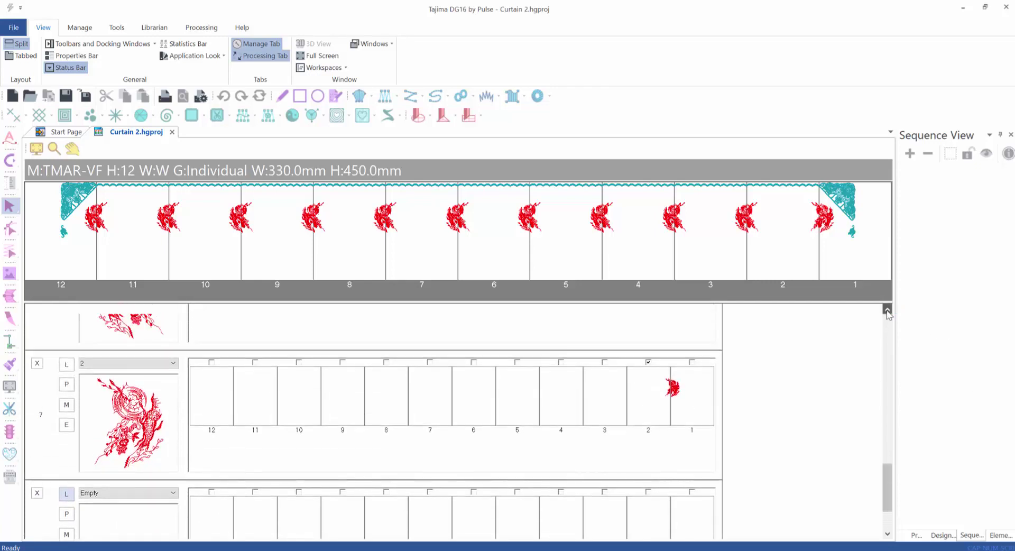
{"action": "left_click", "coordinate": [887, 310]}
{"action": "left_click", "coordinate": [887, 311]}
{"action": "left_click", "coordinate": [886, 311]}
{"action": "left_click", "coordinate": [887, 310]}
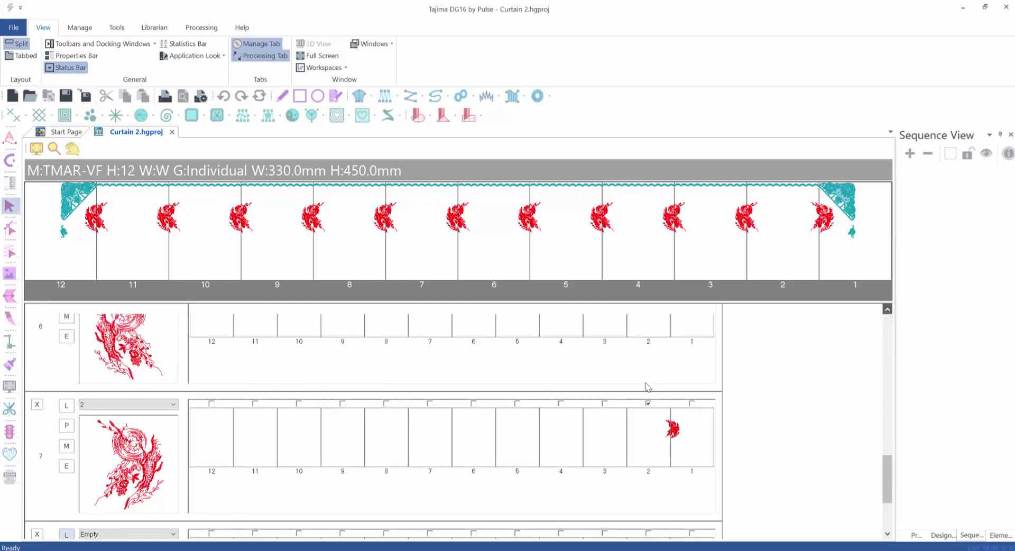
{"action": "scroll", "coordinate": [645, 387], "scroll_direction": "up", "scroll_amount": 1}
{"action": "scroll", "coordinate": [268, 395], "scroll_direction": "up", "scroll_amount": 4}
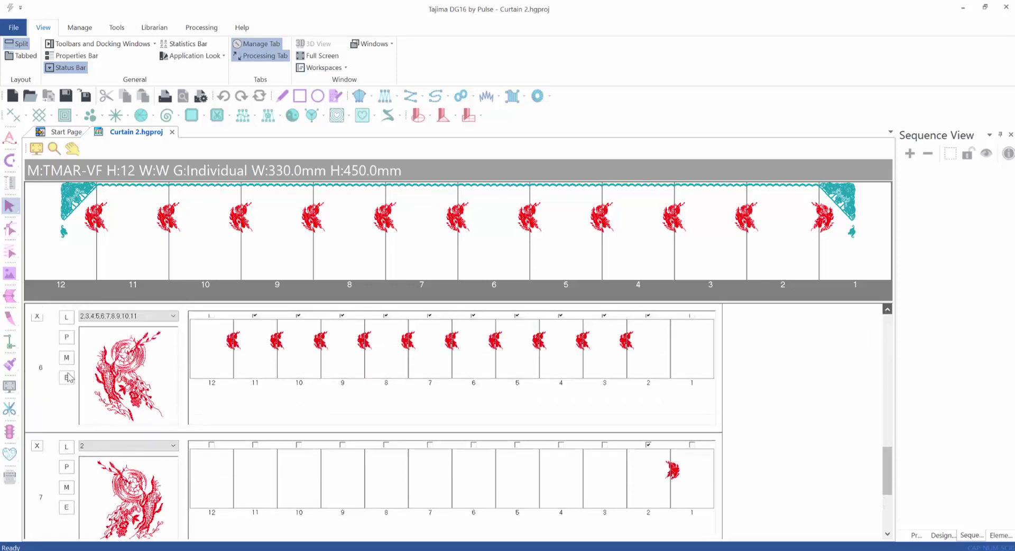
{"action": "left_click", "coordinate": [67, 387]}
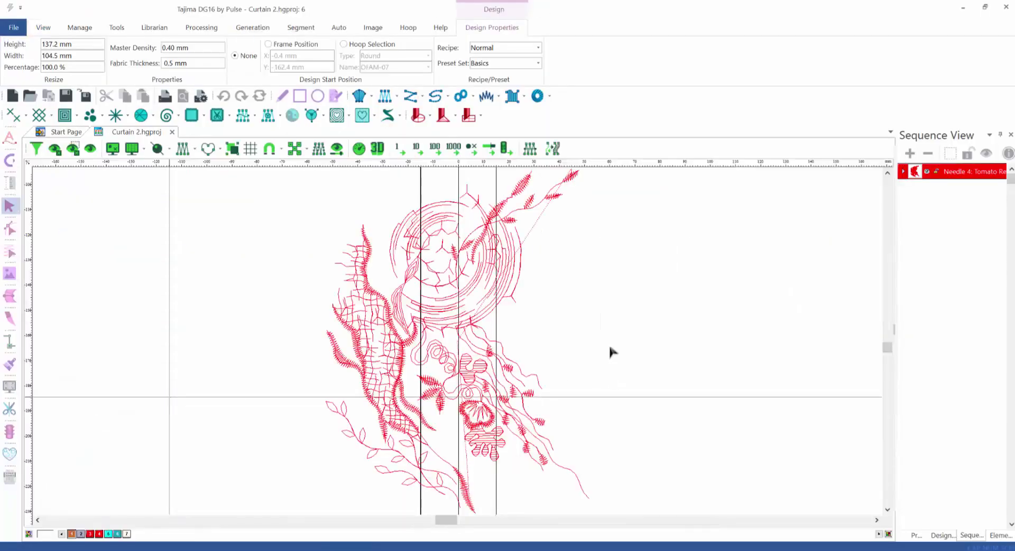
{"action": "scroll", "coordinate": [609, 348], "scroll_direction": "down", "scroll_amount": 1}
{"action": "scroll", "coordinate": [609, 344], "scroll_direction": "down", "scroll_amount": 3}
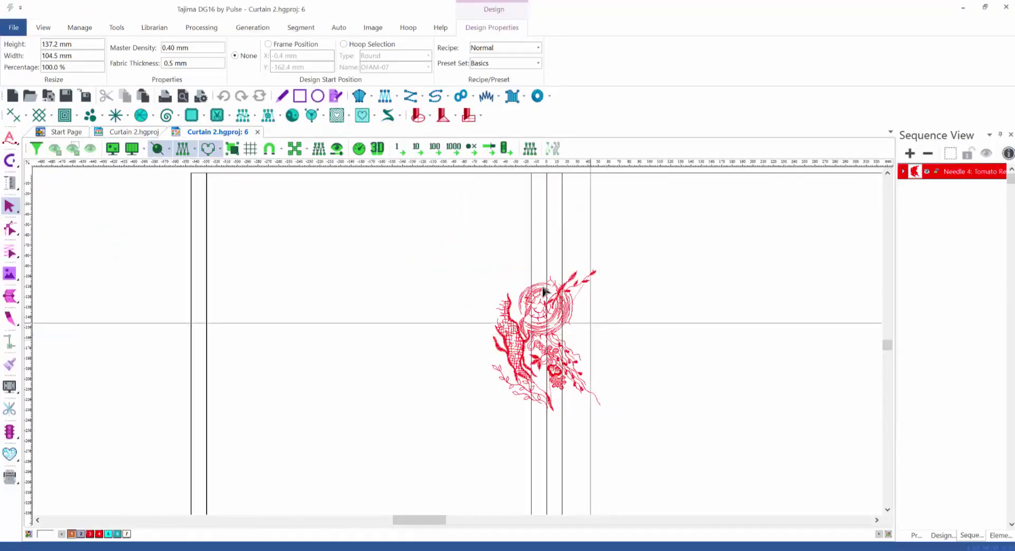
{"action": "left_click_drag", "start_coordinate": [450, 235], "coordinate": [688, 460]}
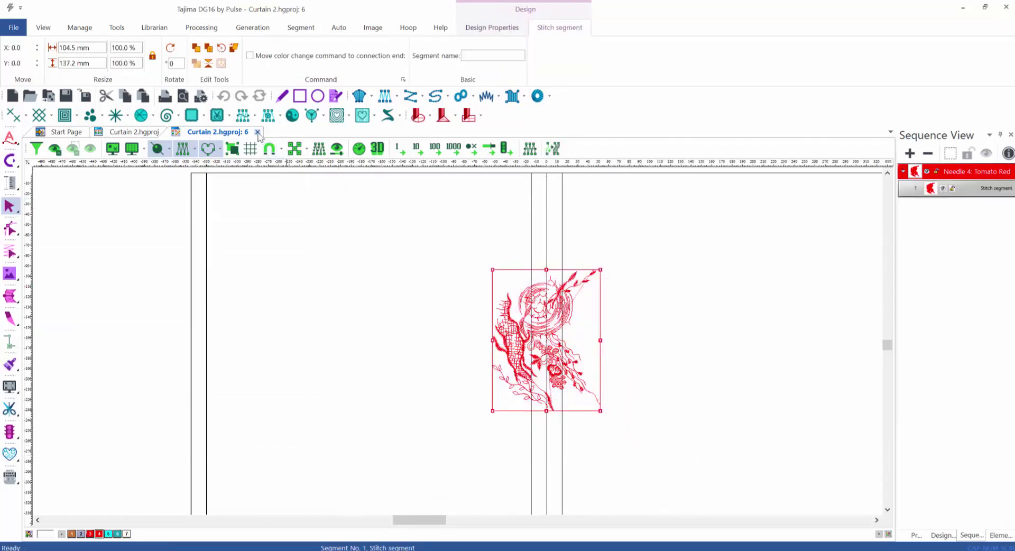
{"action": "left_click", "coordinate": [257, 132]}
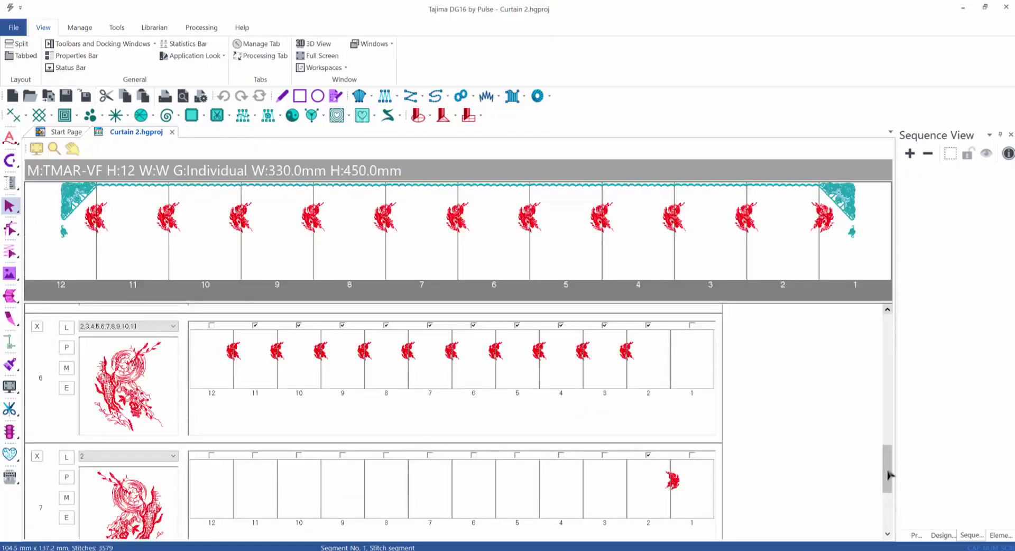
Paste the center element into cycle 8's design and place horizontal guidelines along its upper and lower edges.
{"action": "left_click_drag", "start_coordinate": [888, 458], "coordinate": [894, 518]}
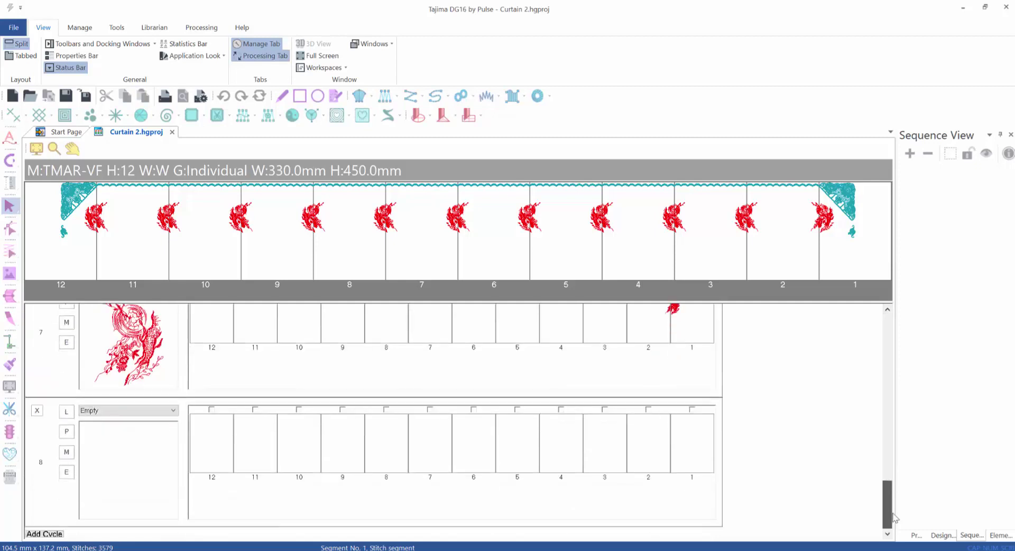
{"action": "left_click", "coordinate": [65, 473]}
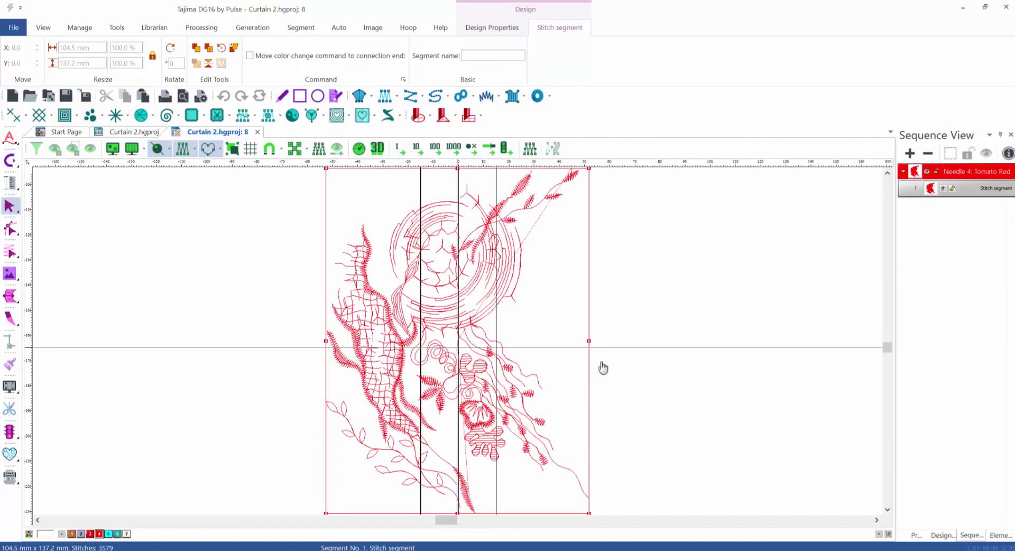
{"action": "scroll", "coordinate": [602, 368], "scroll_direction": "down", "scroll_amount": 5}
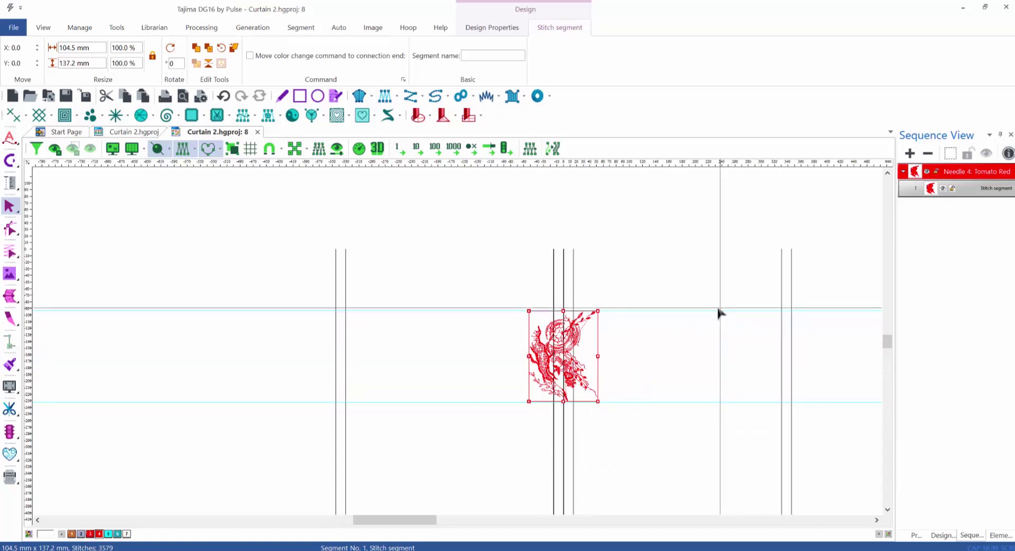
{"action": "left_click", "coordinate": [594, 226]}
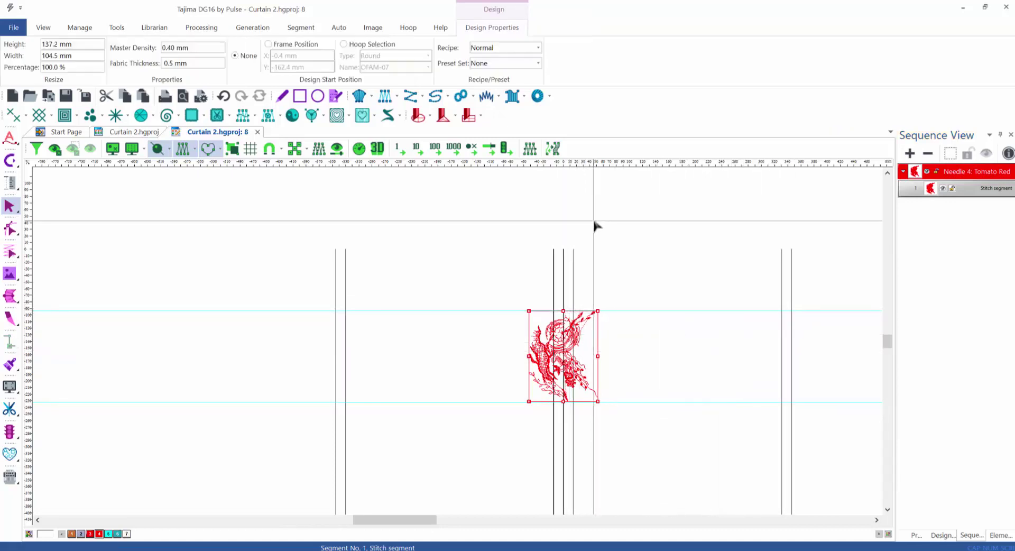
Draw a reference rectangle about 345 by 164 mm from the head's zero line to the far line of the gap on its right.
{"action": "left_click", "coordinate": [299, 95]}
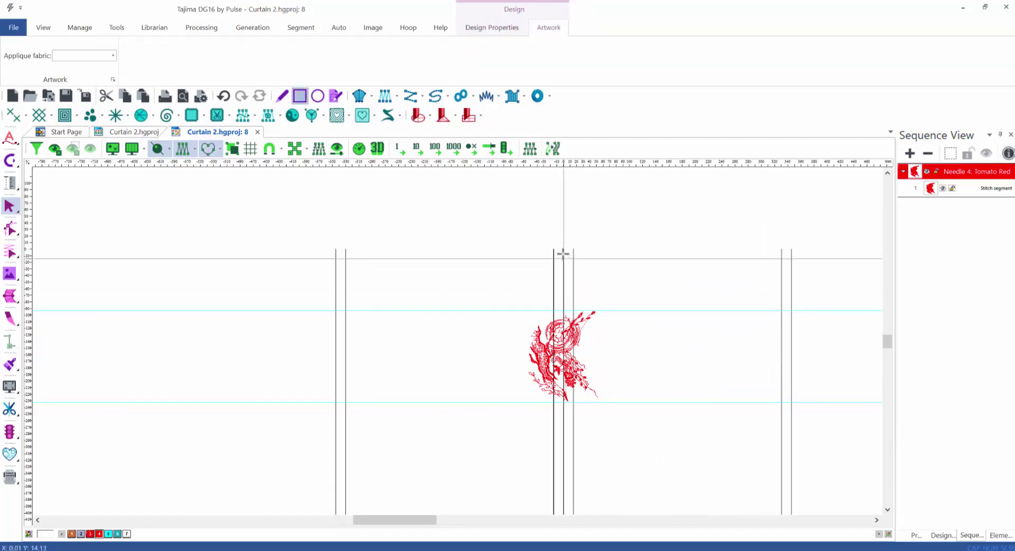
{"action": "mouse_move", "coordinate": [562, 254]}
{"action": "left_mouse_down"}
{"action": "mouse_move", "coordinate": [584, 287]}
{"action": "mouse_move", "coordinate": [738, 358]}
{"action": "mouse_move", "coordinate": [791, 362]}
{"action": "left_mouse_up"}
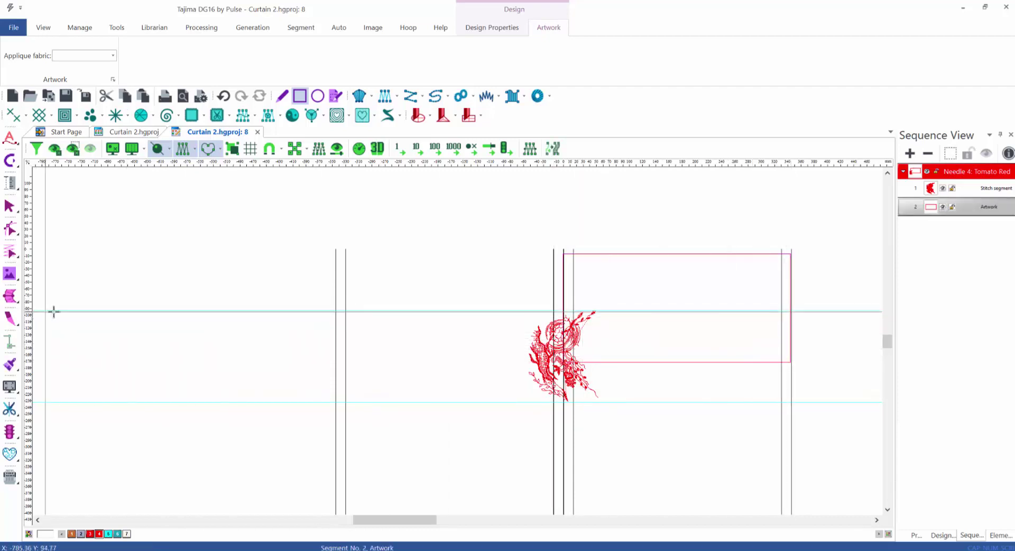
{"action": "key", "text": "Escape"}
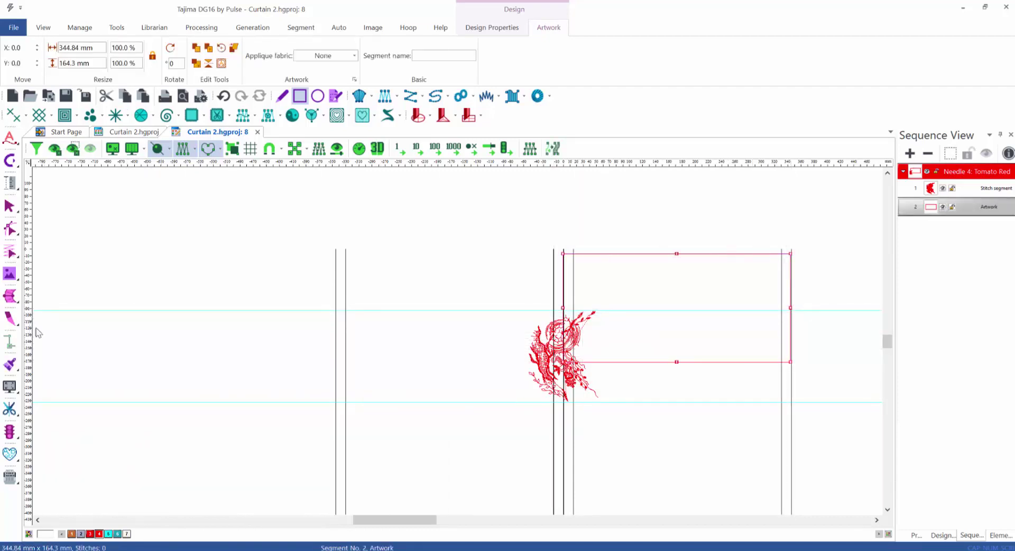
{"action": "key", "text": "Escape"}
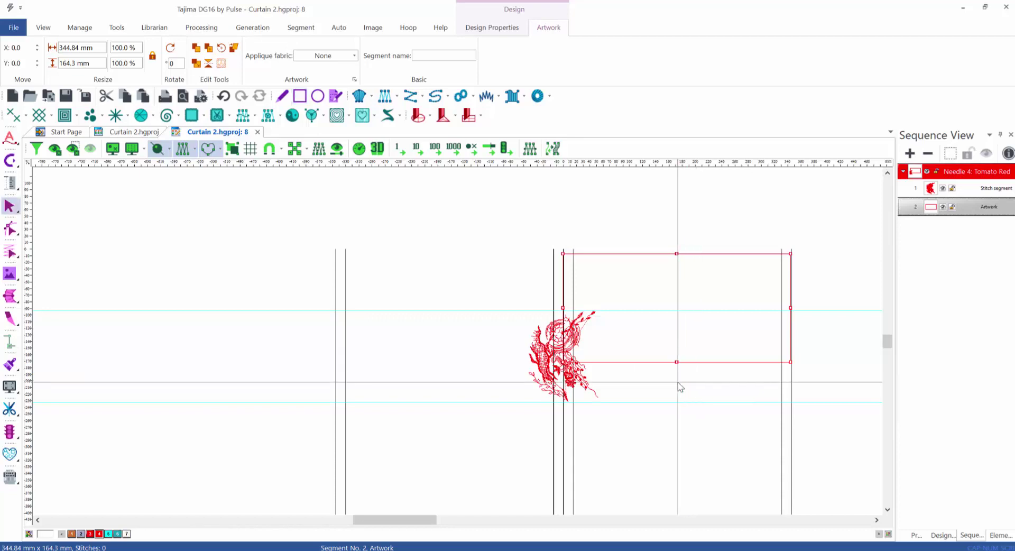
Place a vertical guideline at the midpoint of the reference rectangle's width and delete the rectangle.
{"action": "left_click", "coordinate": [675, 384]}
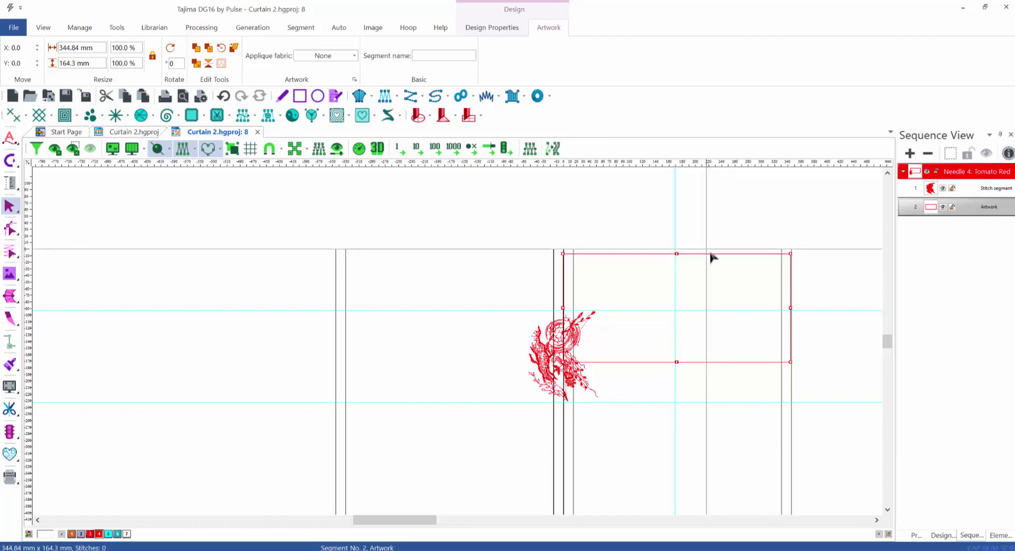
{"action": "key", "text": "Delete"}
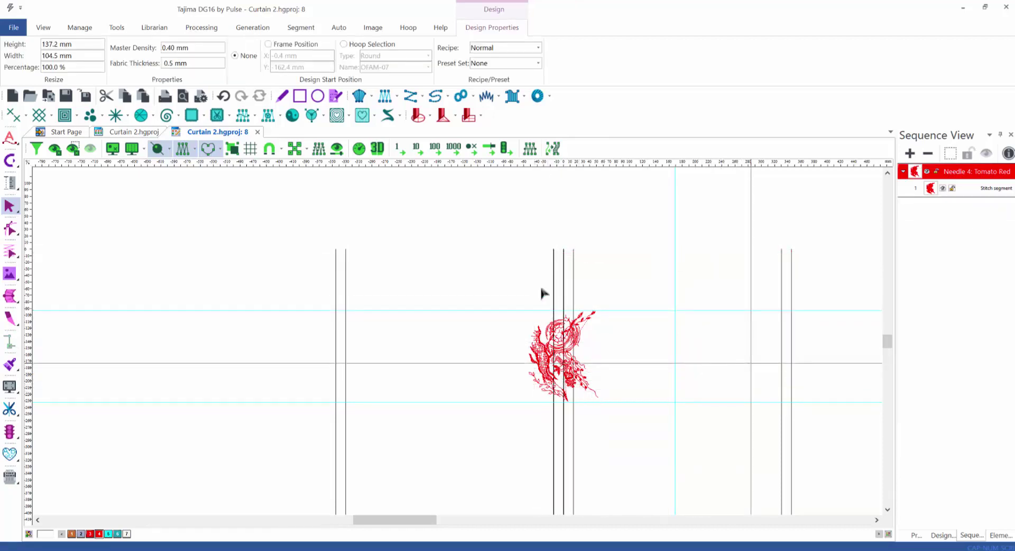
Center the element on the crossing of the vertical and lower horizontal guidelines and reflect it about its vertical center axis without copying.
{"action": "left_click_drag", "start_coordinate": [512, 284], "coordinate": [632, 446]}
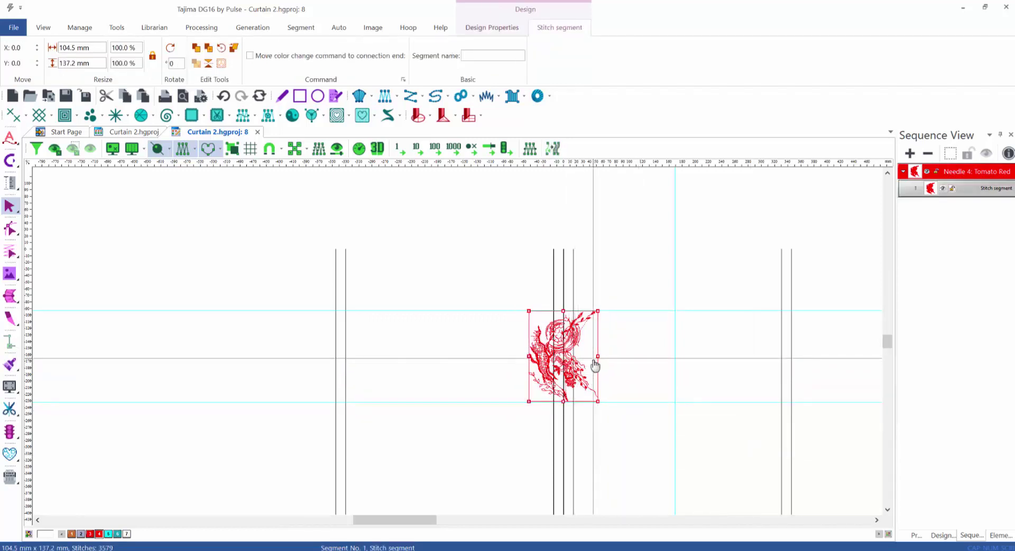
{"action": "left_click_drag", "start_coordinate": [595, 365], "coordinate": [707, 410]}
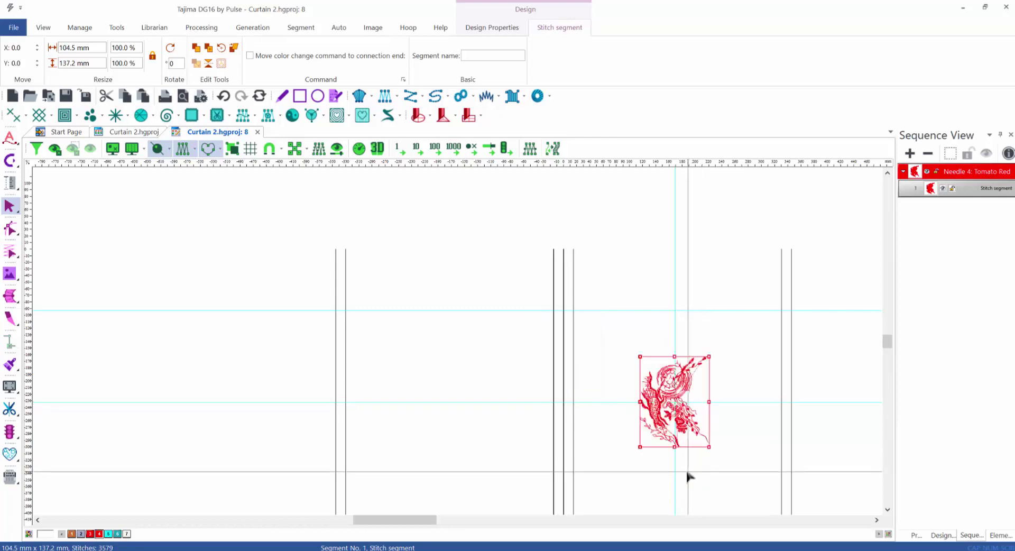
{"action": "left_click", "coordinate": [208, 65]}
{"action": "left_click", "coordinate": [482, 250]}
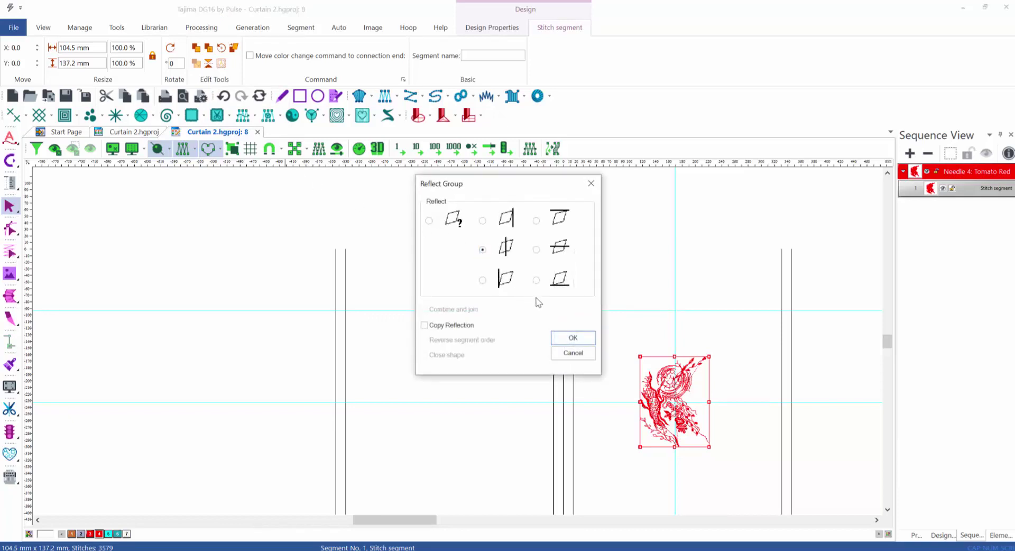
{"action": "left_click", "coordinate": [573, 338]}
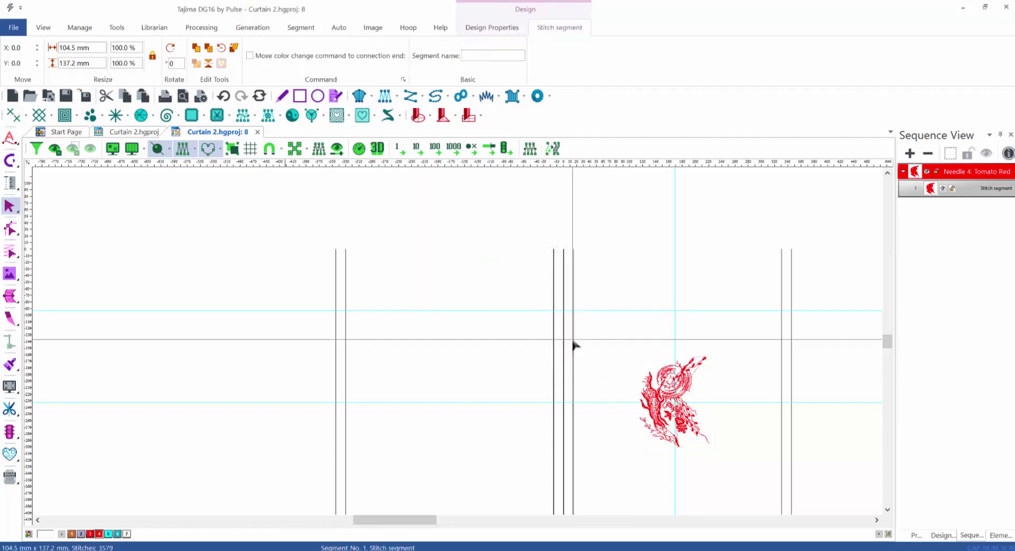
{"action": "left_click", "coordinate": [735, 491]}
{"action": "left_click", "coordinate": [579, 417]}
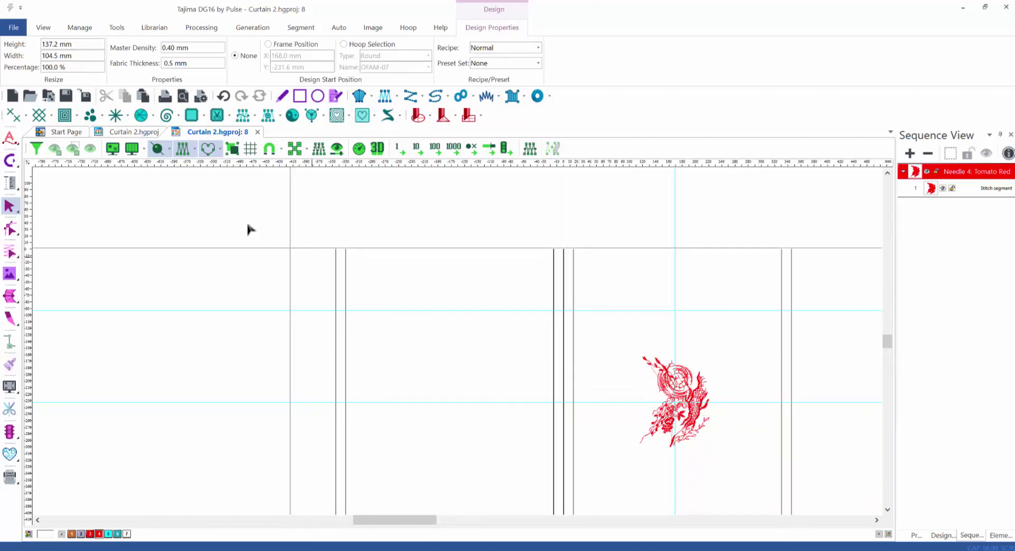
Assign cycle 8 to heads 2 through 11 in the project overview.
{"action": "left_click", "coordinate": [134, 134]}
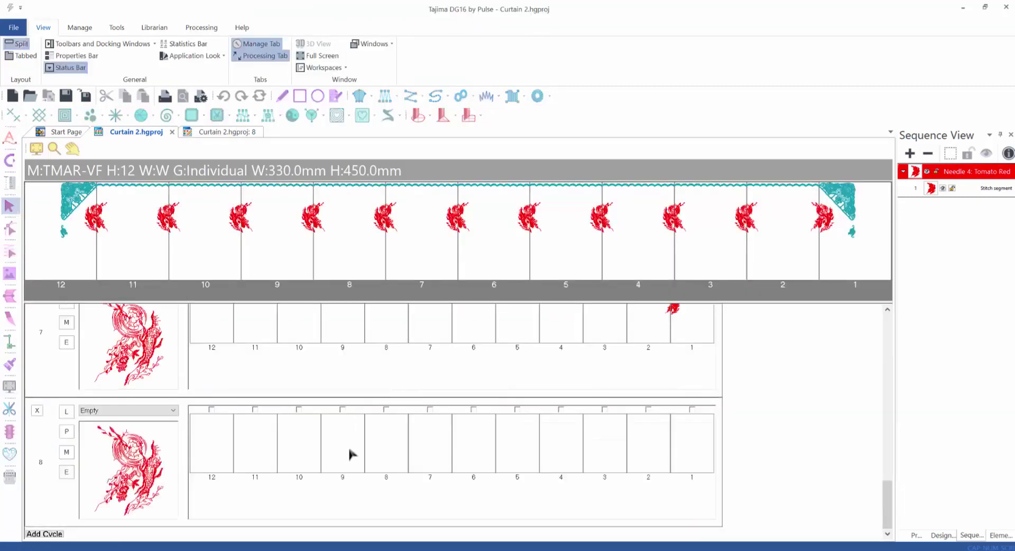
{"action": "left_click", "coordinate": [648, 409]}
{"action": "left_click", "coordinate": [560, 409]}
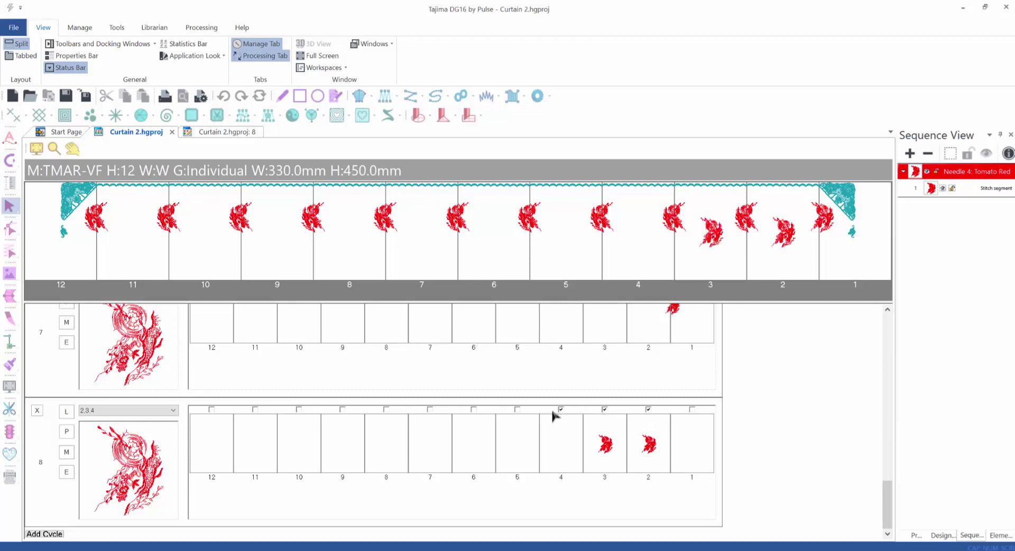
{"action": "left_click", "coordinate": [516, 410]}
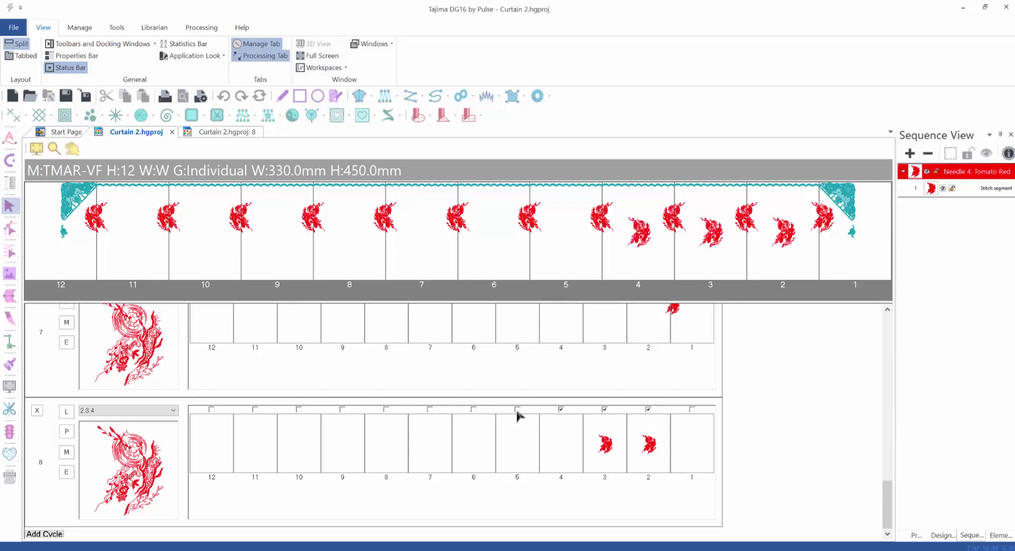
{"action": "left_click", "coordinate": [473, 410]}
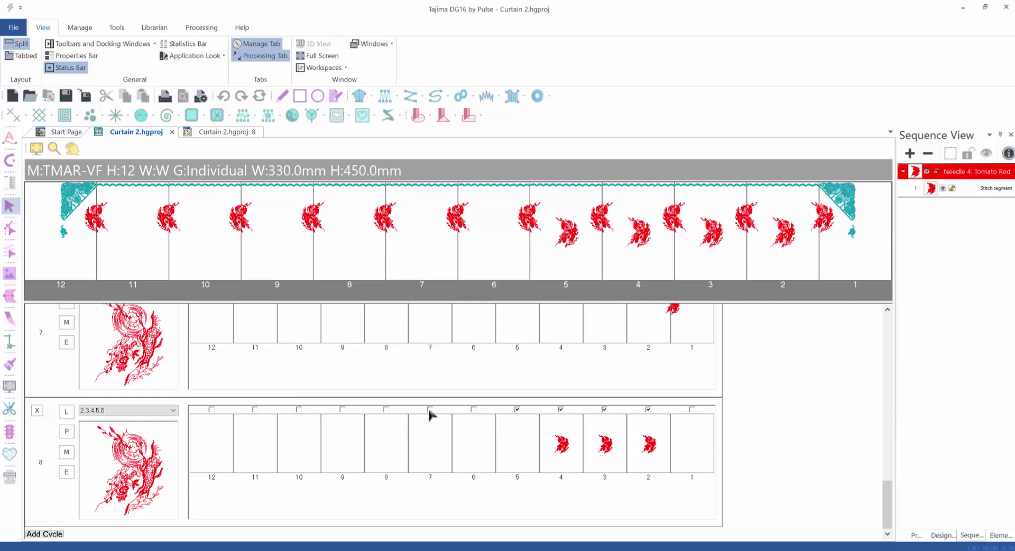
{"action": "left_click", "coordinate": [429, 410]}
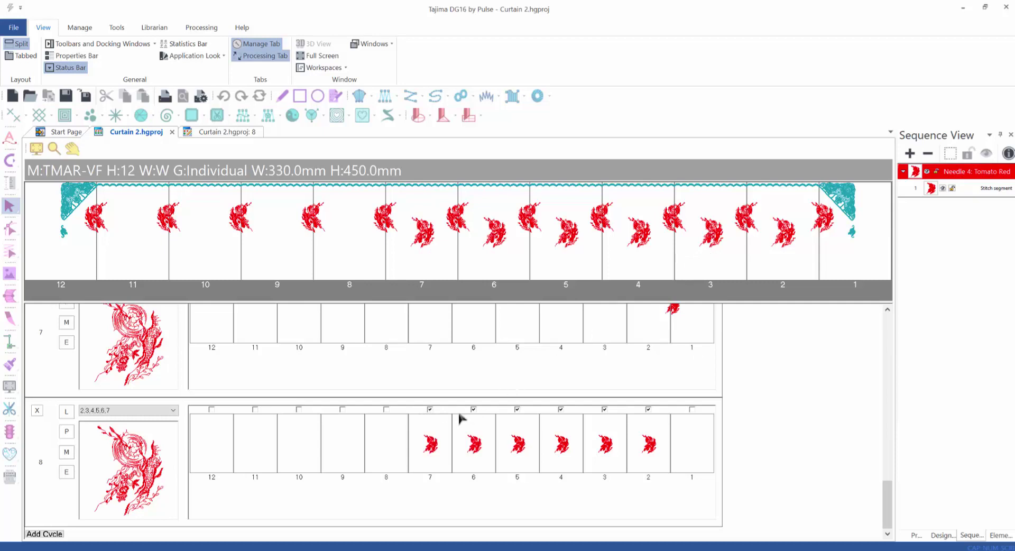
{"action": "left_click", "coordinate": [387, 409]}
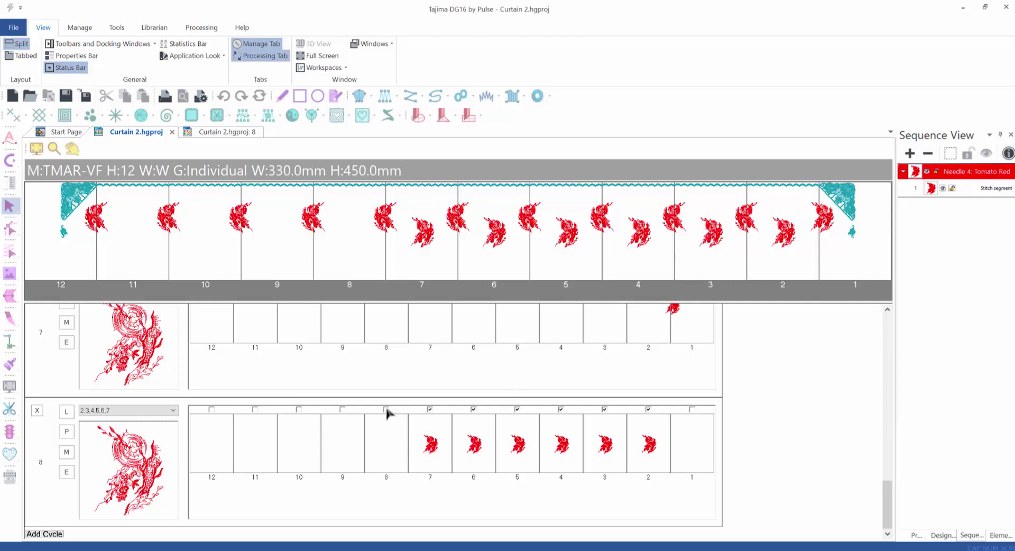
{"action": "left_click", "coordinate": [342, 410]}
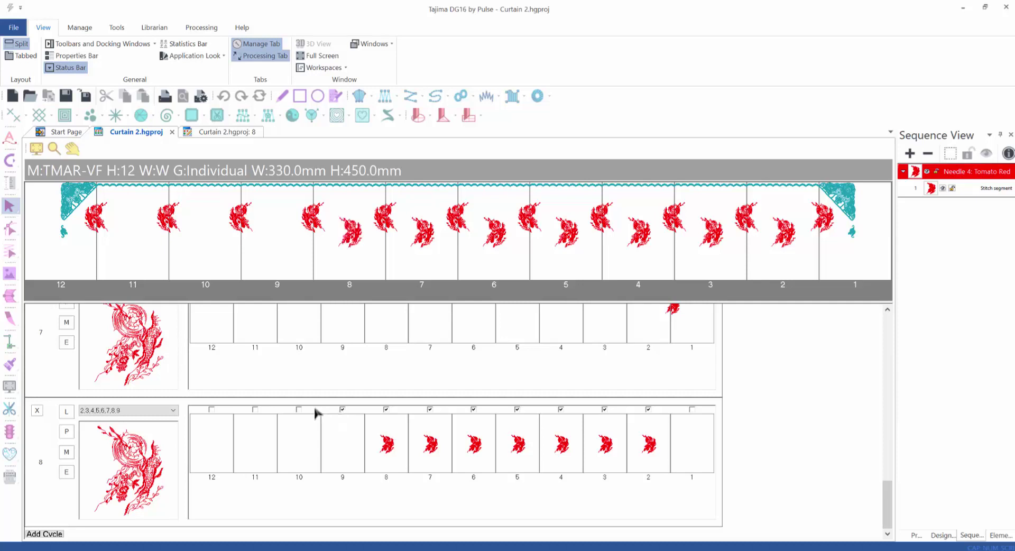
{"action": "left_click", "coordinate": [298, 410]}
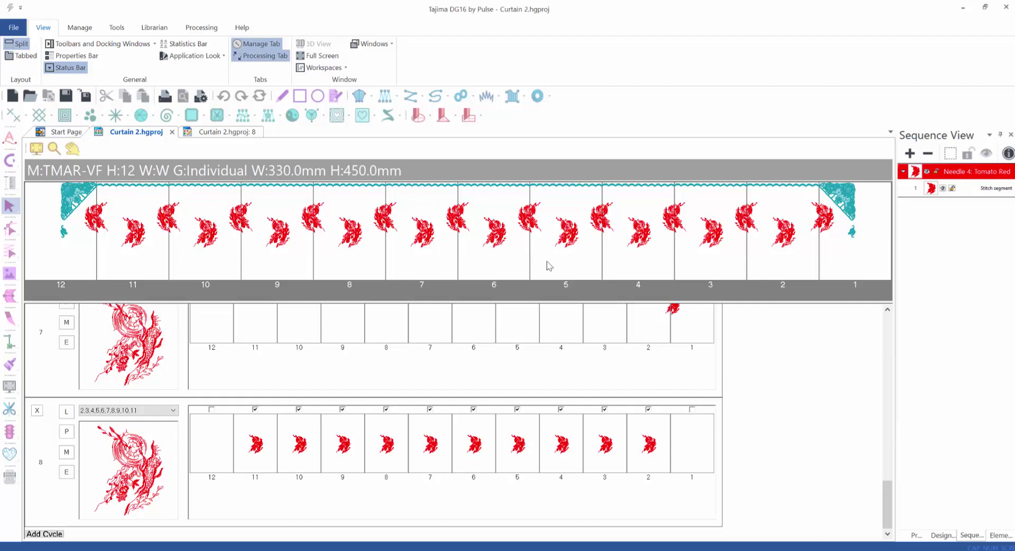
Move the element in cycle 8's design down along the vertical guideline until its upper edge meets the lower horizontal guideline.
{"action": "left_click", "coordinate": [228, 136]}
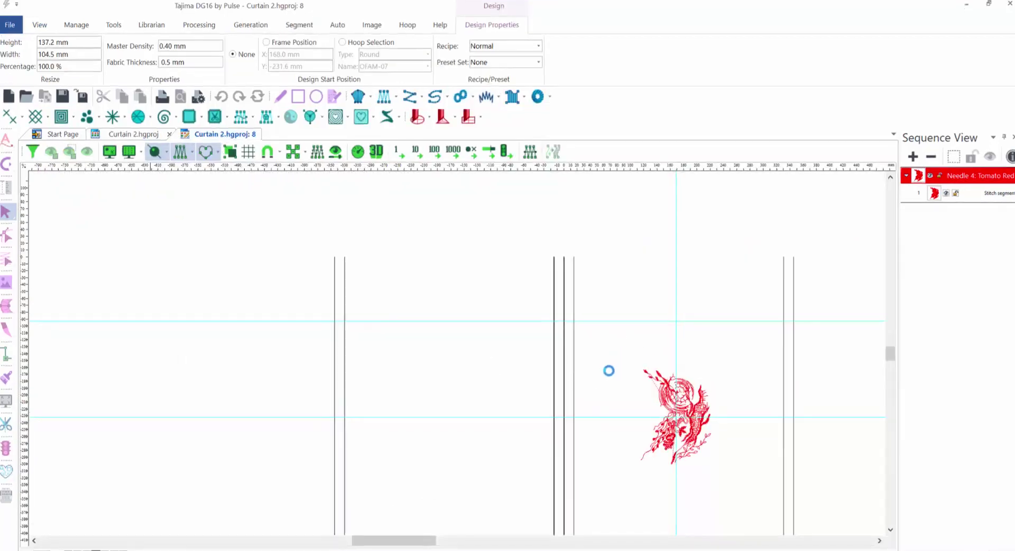
{"action": "left_click_drag", "start_coordinate": [623, 349], "coordinate": [712, 474]}
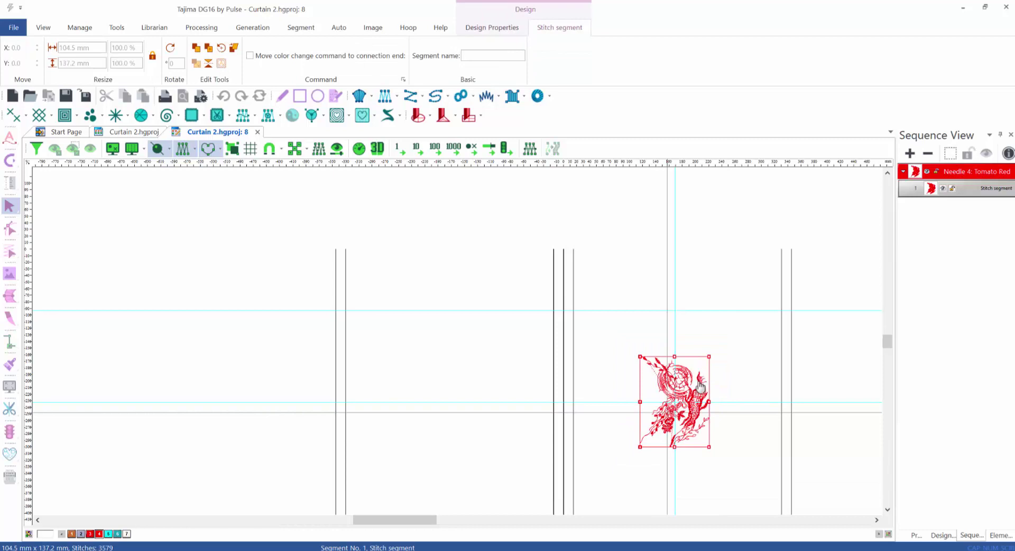
{"action": "left_click_drag", "start_coordinate": [699, 380], "coordinate": [701, 419]}
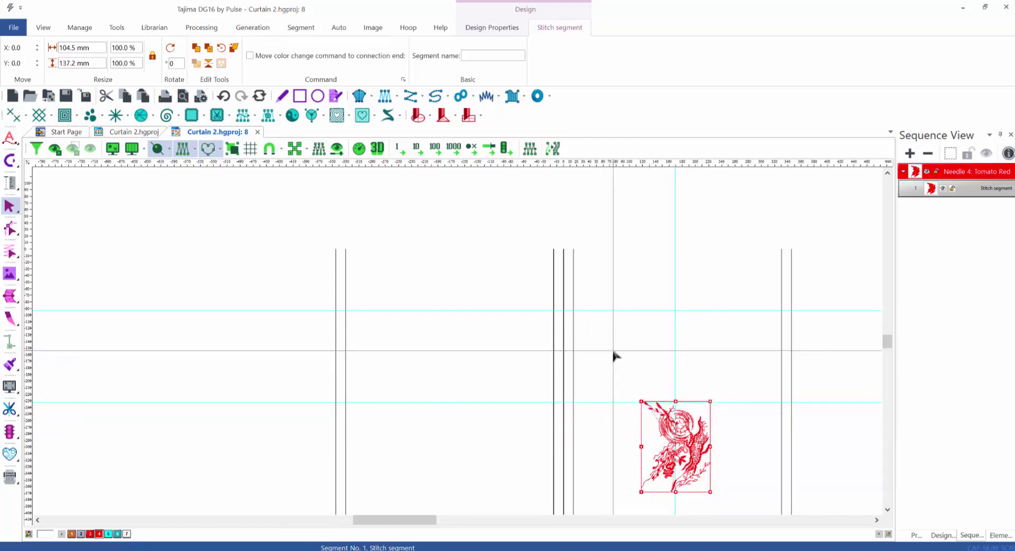
{"action": "left_click", "coordinate": [611, 354]}
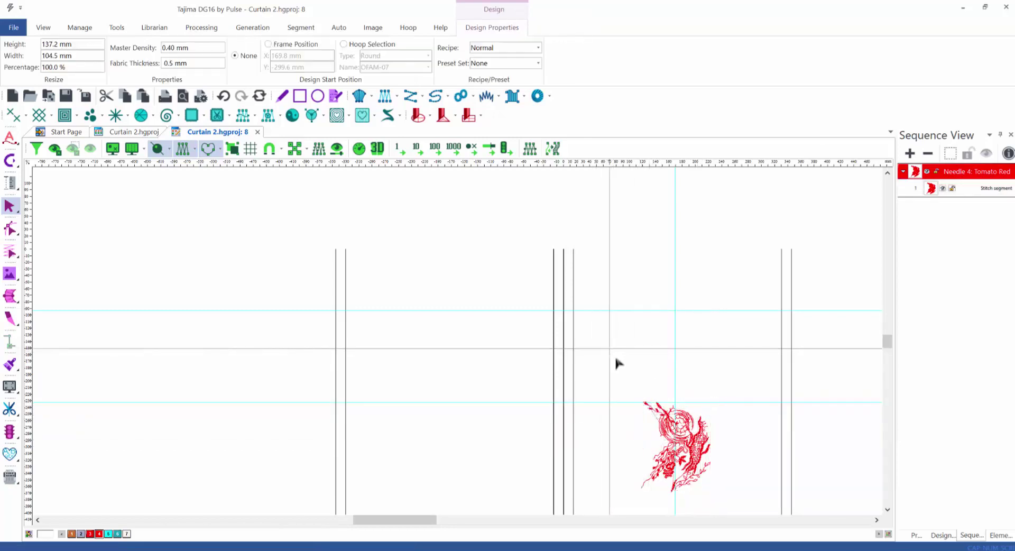
Check the lowered elements in the project overview and close cycle 8's design.
{"action": "left_click", "coordinate": [131, 135]}
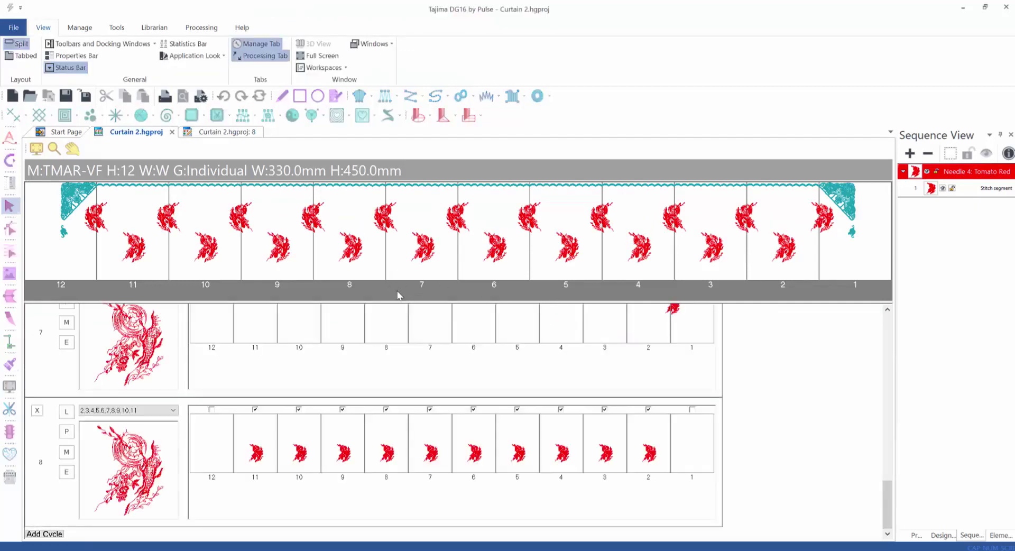
{"action": "left_click", "coordinate": [230, 135]}
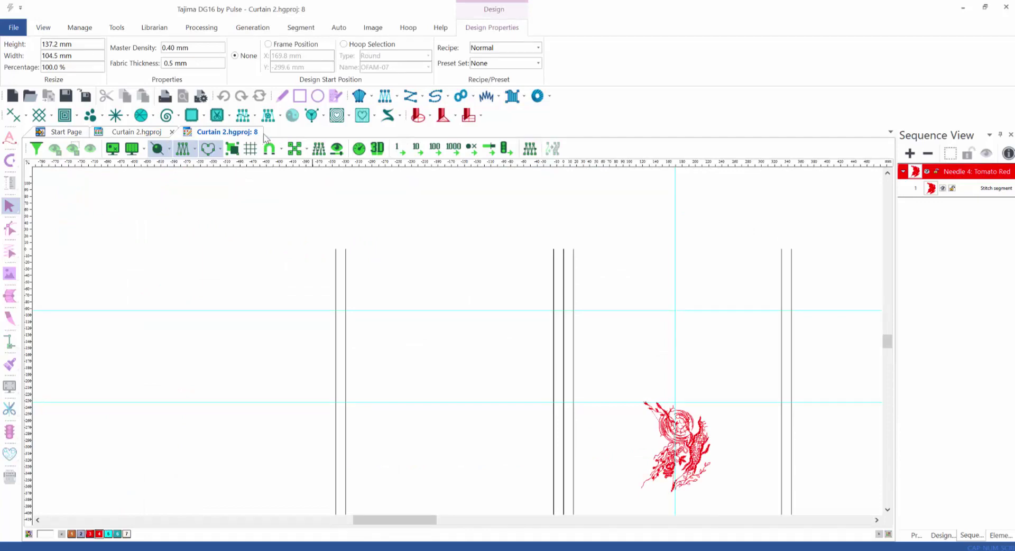
{"action": "left_click", "coordinate": [264, 133]}
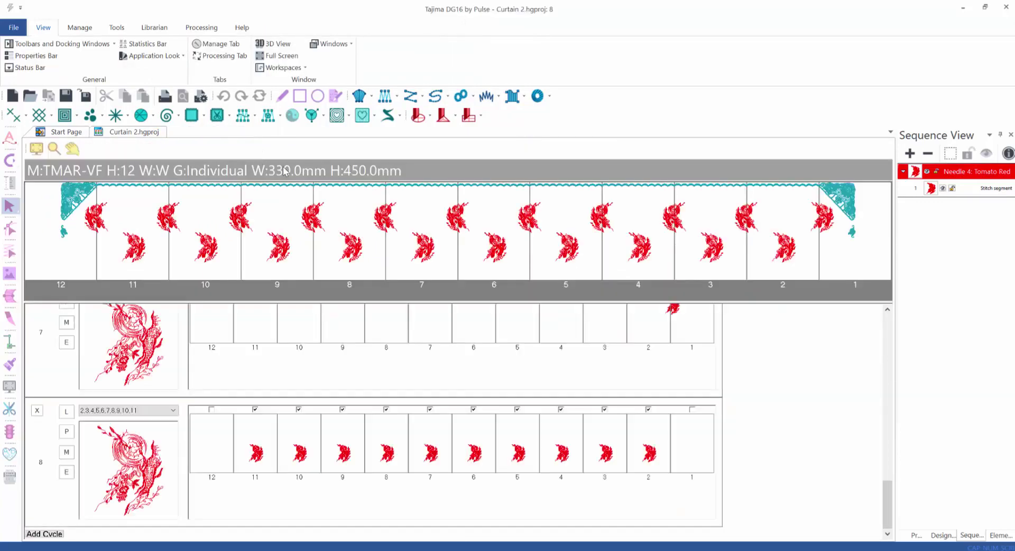